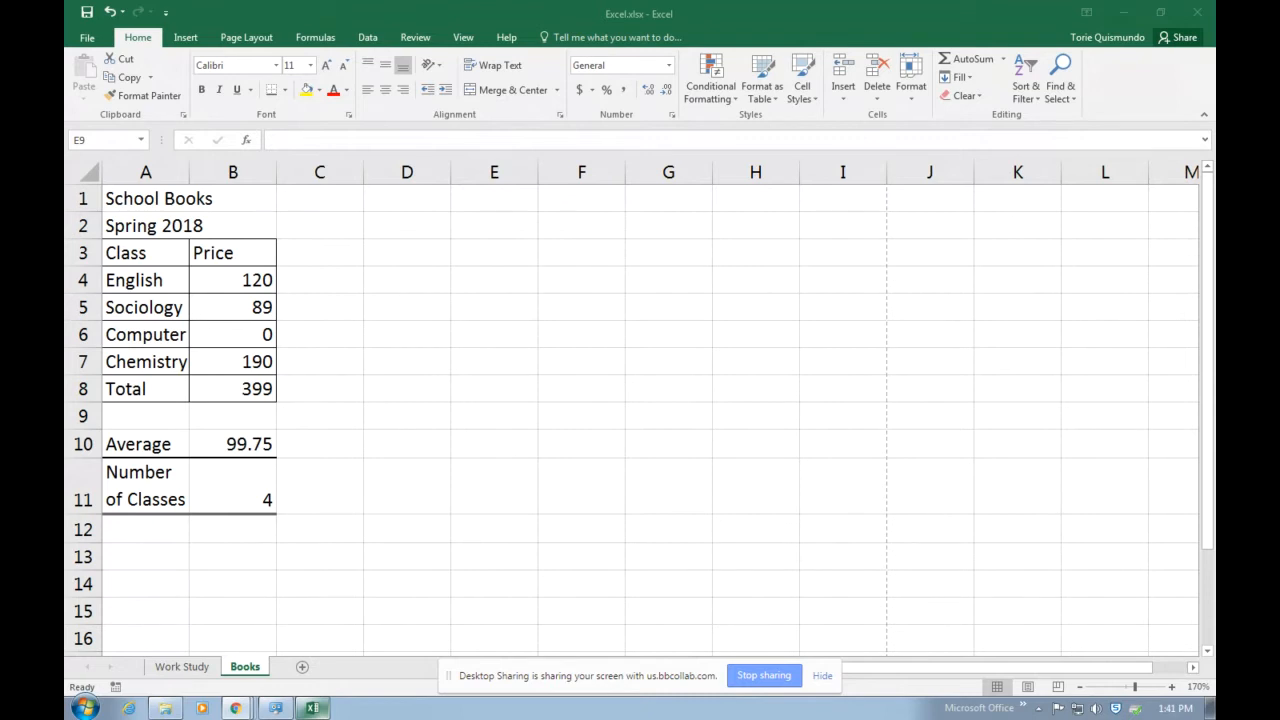
# Add a new worksheet after the Books sheet and name it AITP.
pyautogui.click(305, 672)
pyautogui.click(303, 670)
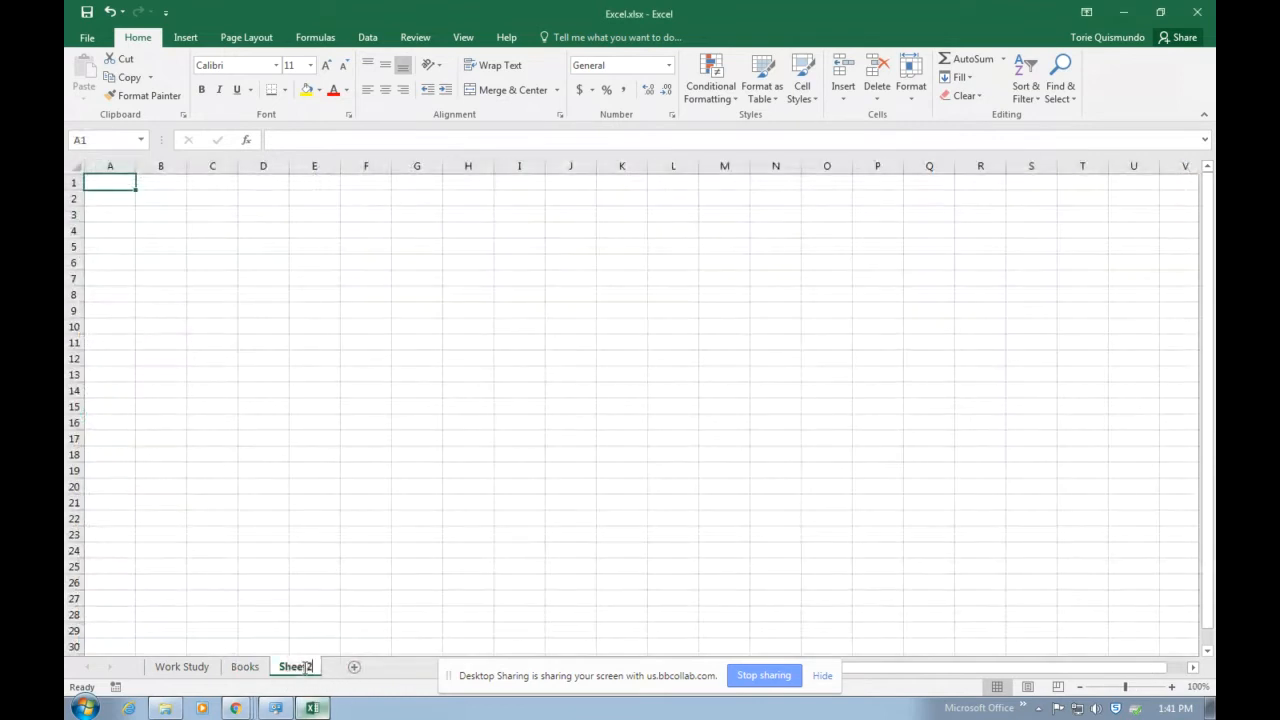
pyautogui.write('AITP')
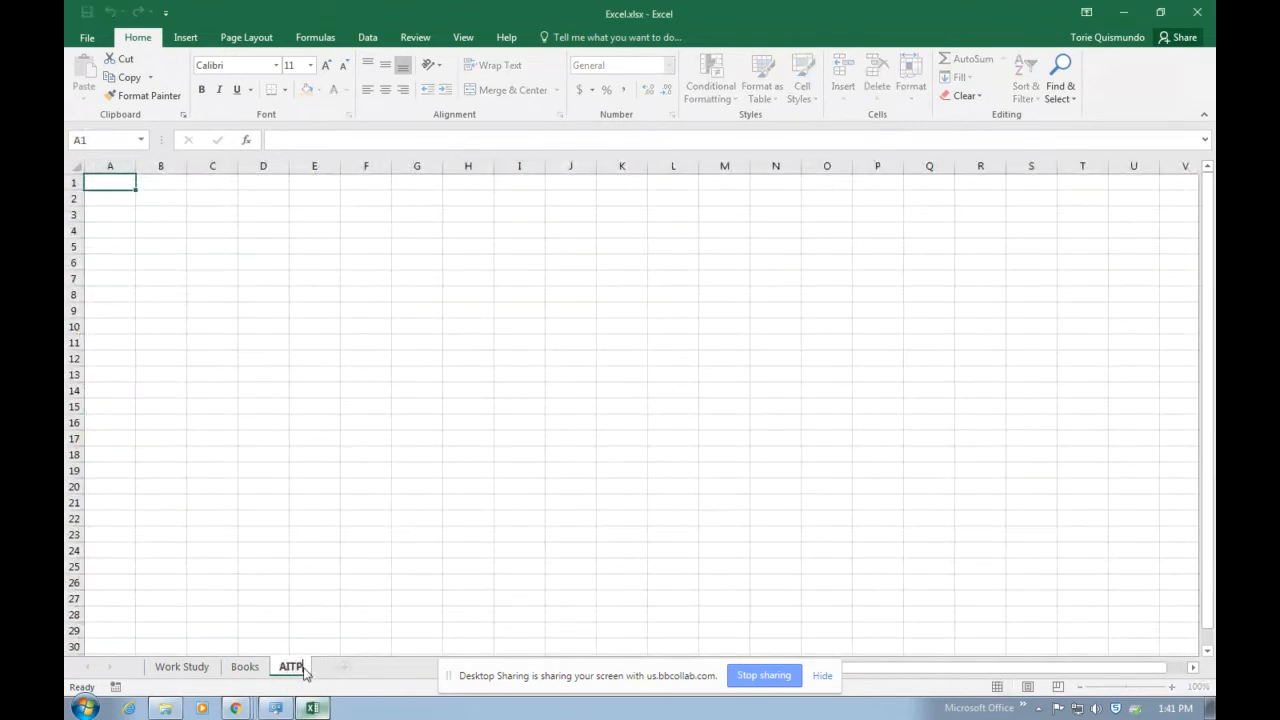
pyautogui.click(323, 331)
# Enter the title AITP in cell A1 and Atlanta Conference 2018 in cell A2.
pyautogui.click(1172, 687)
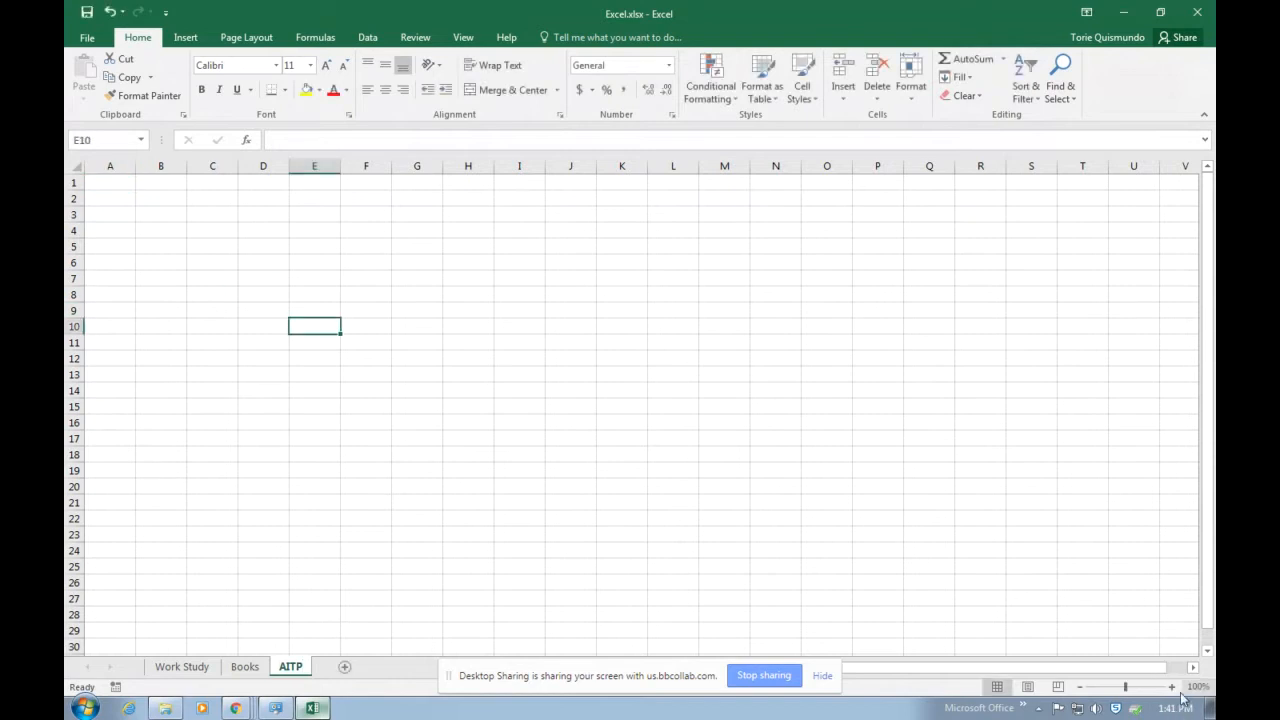
pyautogui.click(1172, 687)
pyautogui.click(1172, 687)
pyautogui.click(1172, 687)
pyautogui.click(1172, 687)
pyautogui.click(1172, 687)
pyautogui.click(1172, 687)
pyautogui.click(143, 206)
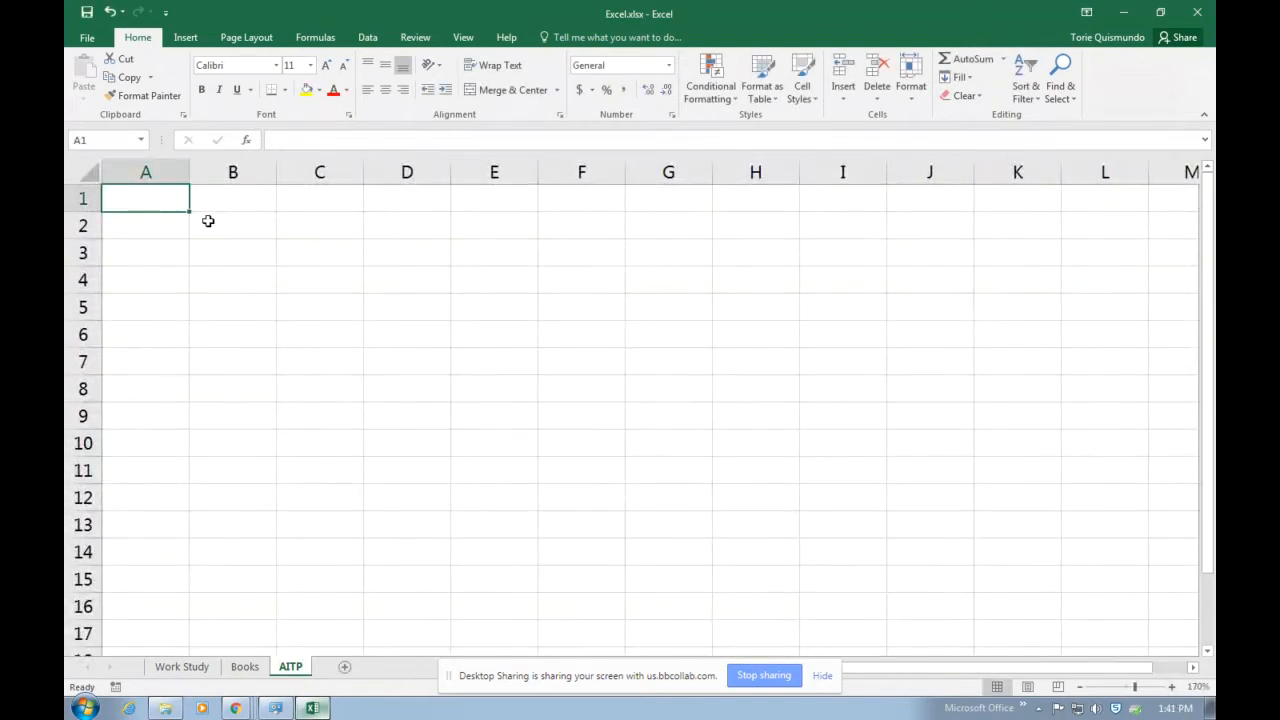
pyautogui.write('AITP')
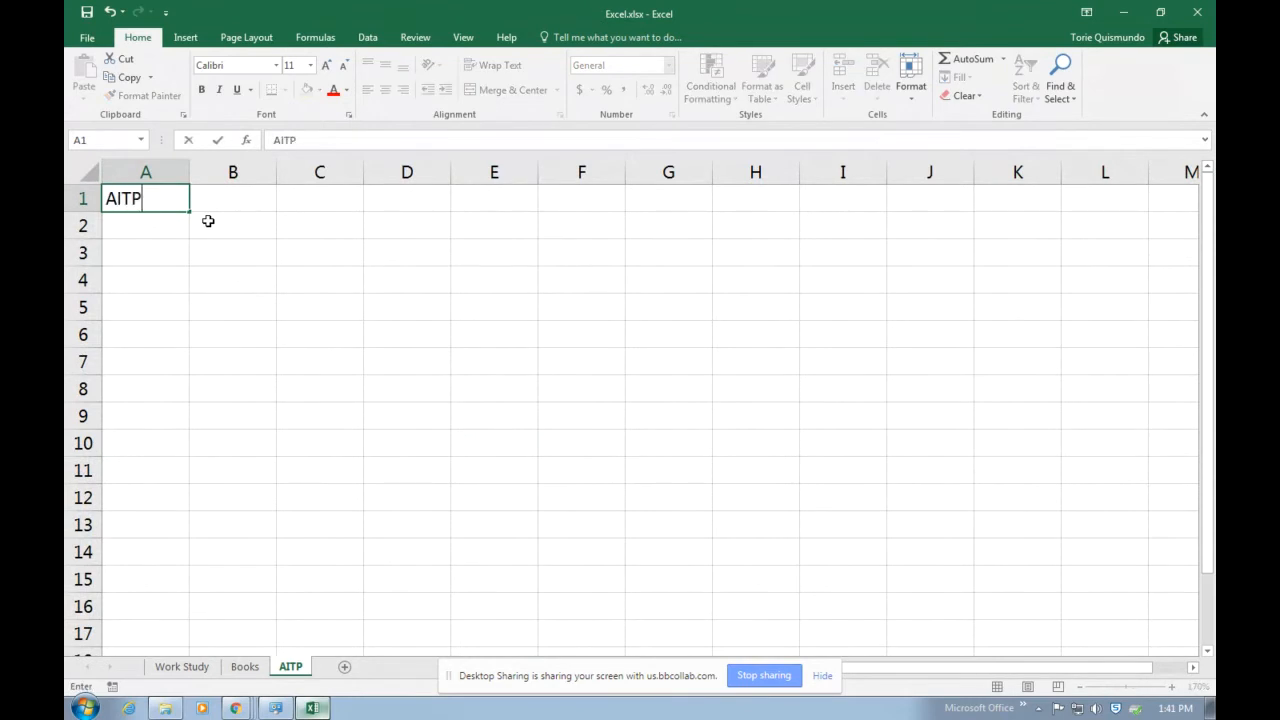
pyautogui.press('Return')
pyautogui.write('Atl')
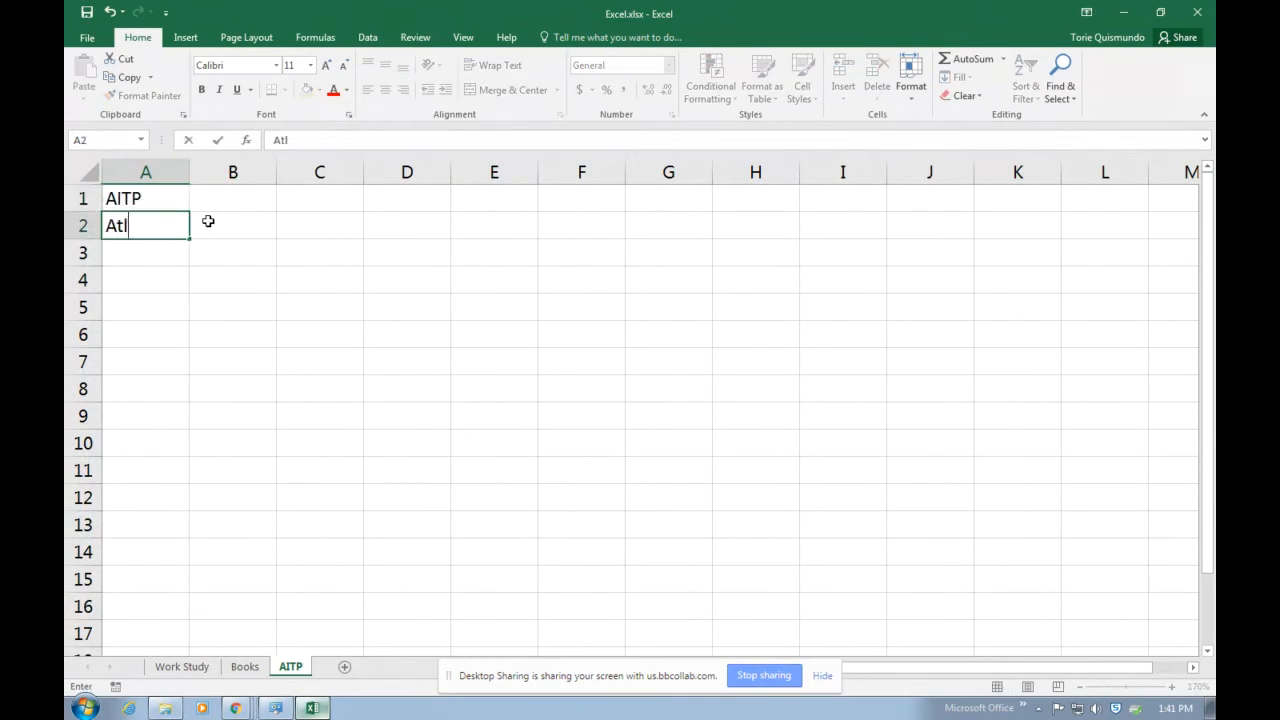
pyautogui.write('anta Conferenc')
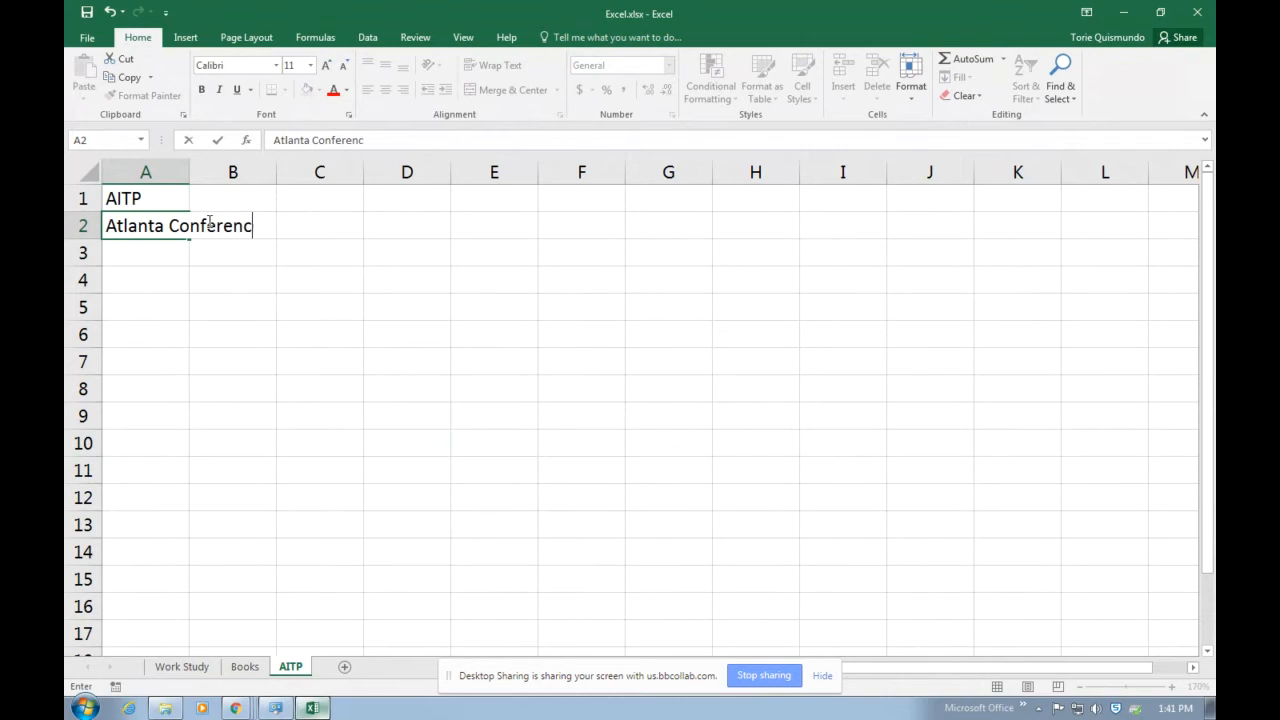
pyautogui.write('e 2018')
pyautogui.press('Return')
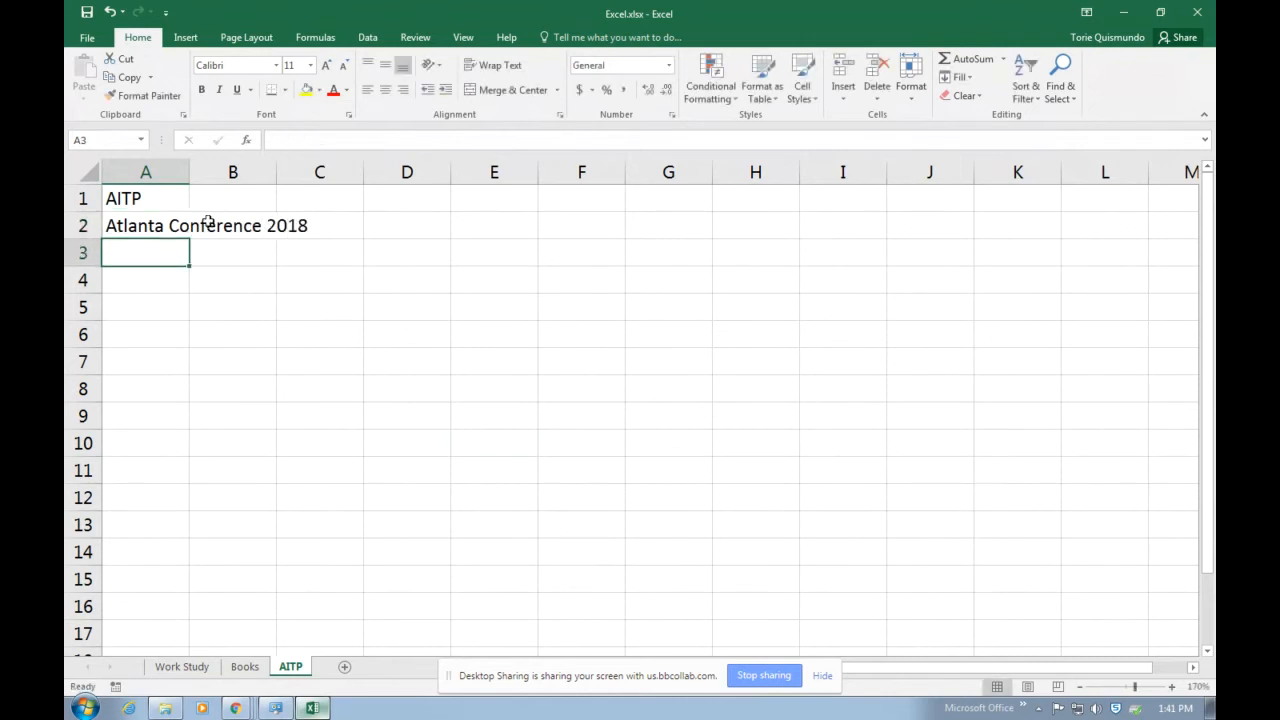
# Enter the heading Name in cell A4 and list the six attendees' first names in A5 through A10.
pyautogui.press('Return')
pyautogui.write('Name')
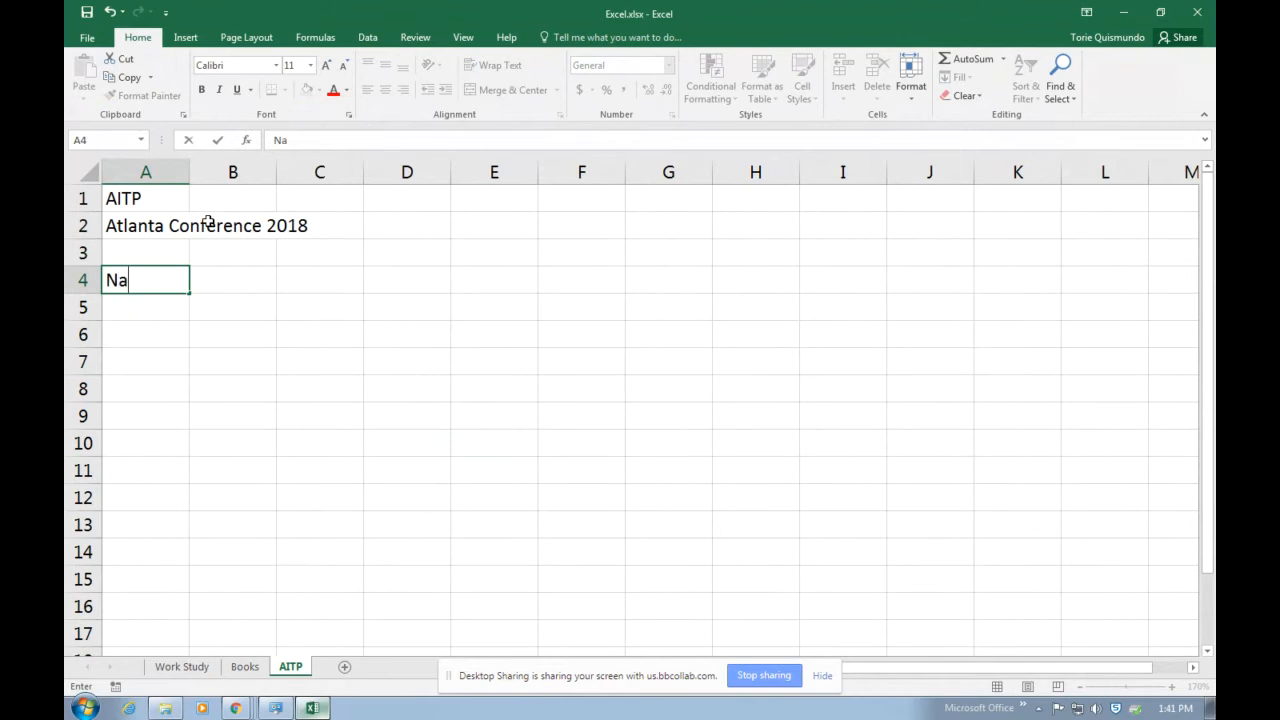
pyautogui.press('Return')
pyautogui.write('Sarah')
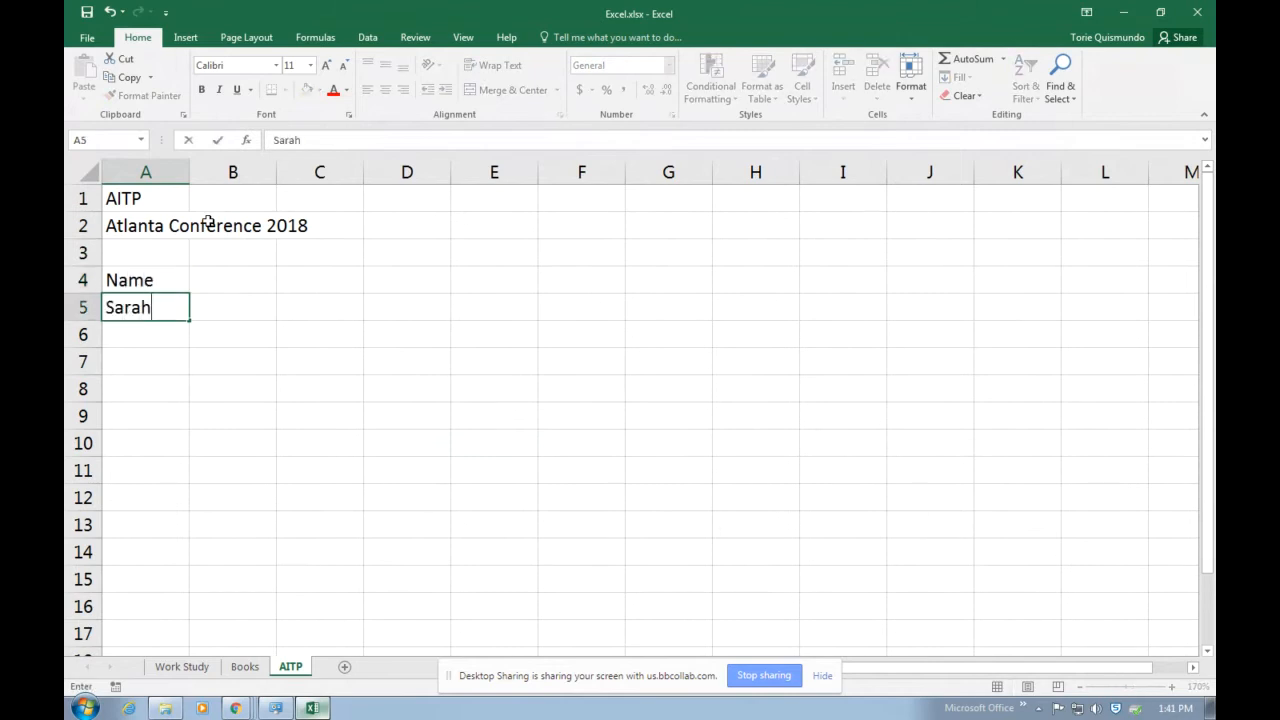
pyautogui.press('Return')
pyautogui.write('John')
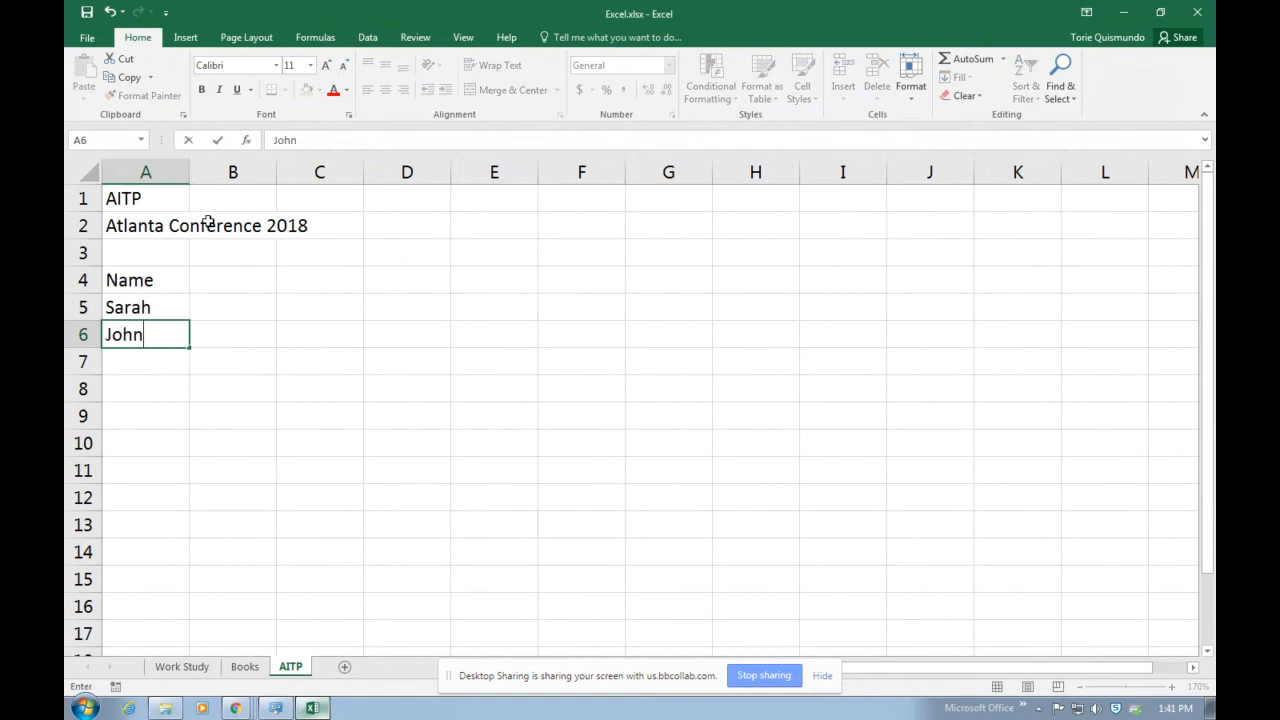
pyautogui.press('Return')
pyautogui.write('Ken')
pyautogui.press('Return')
pyautogui.write('Sandra')
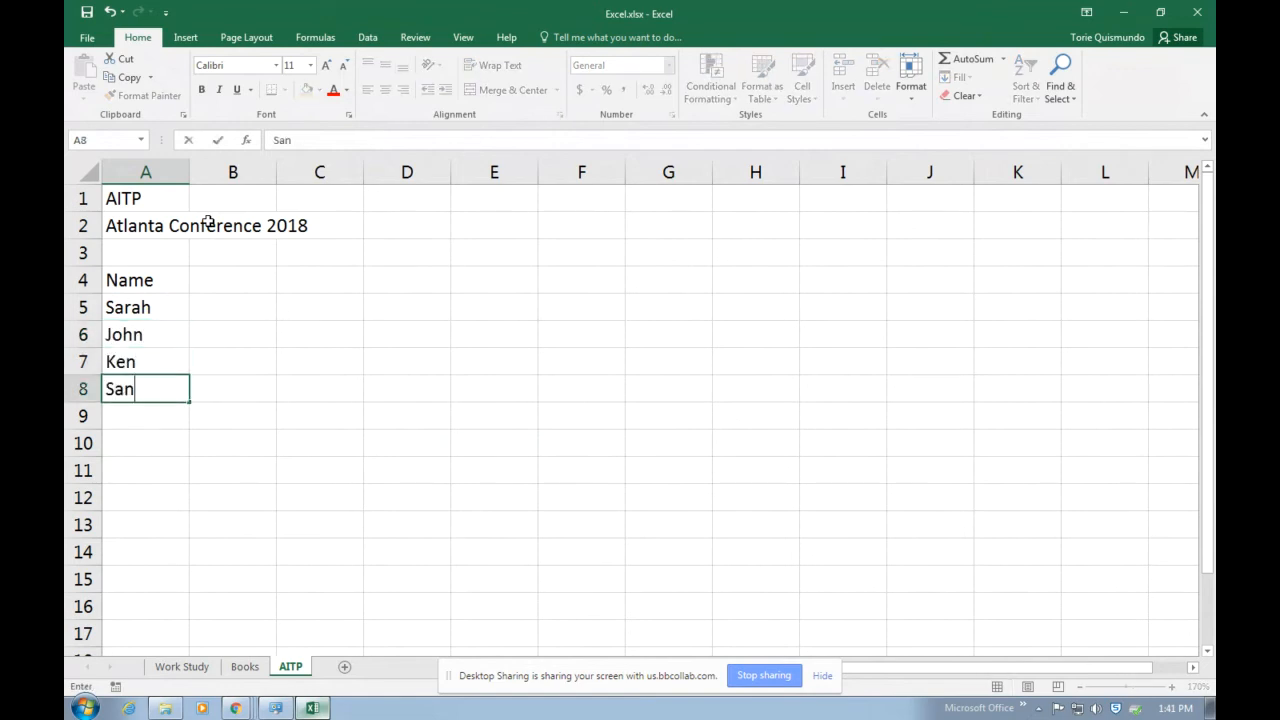
pyautogui.press('Return')
pyautogui.write('Leo')
pyautogui.press('Return')
pyautogui.write('Mary')
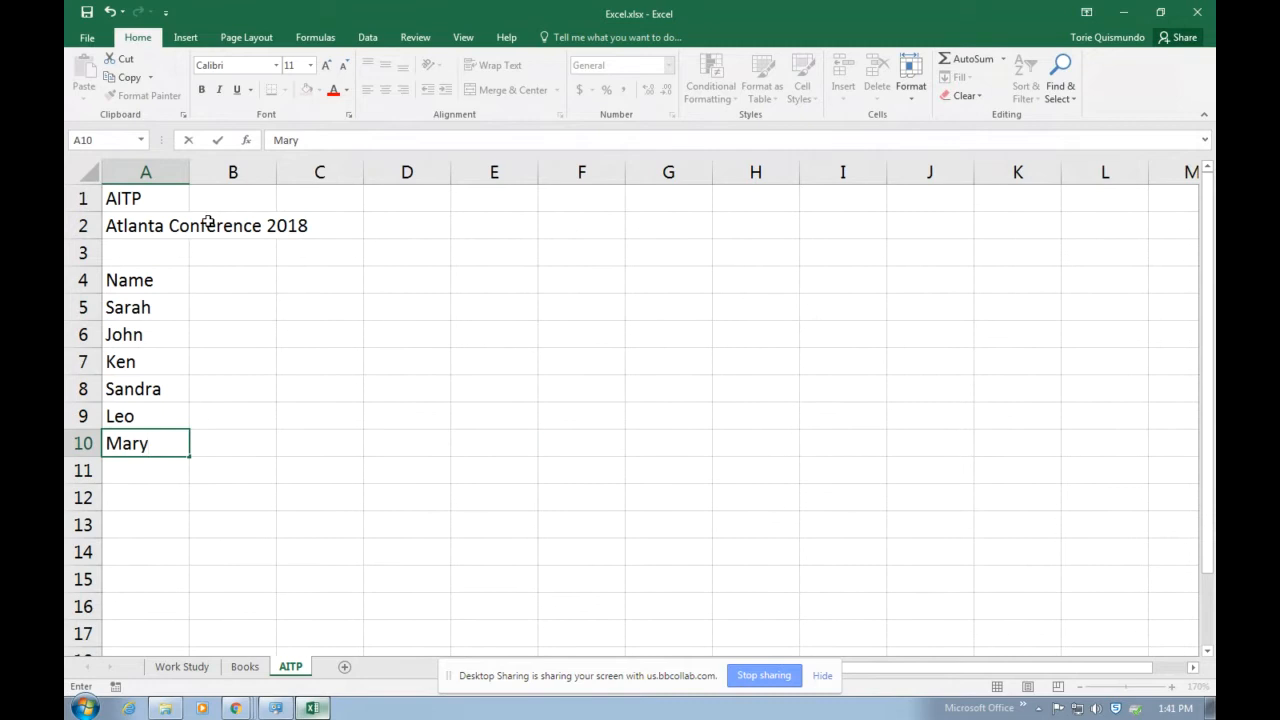
# Enter the column heading Method of Travel in cell B4.
pyautogui.click(262, 290)
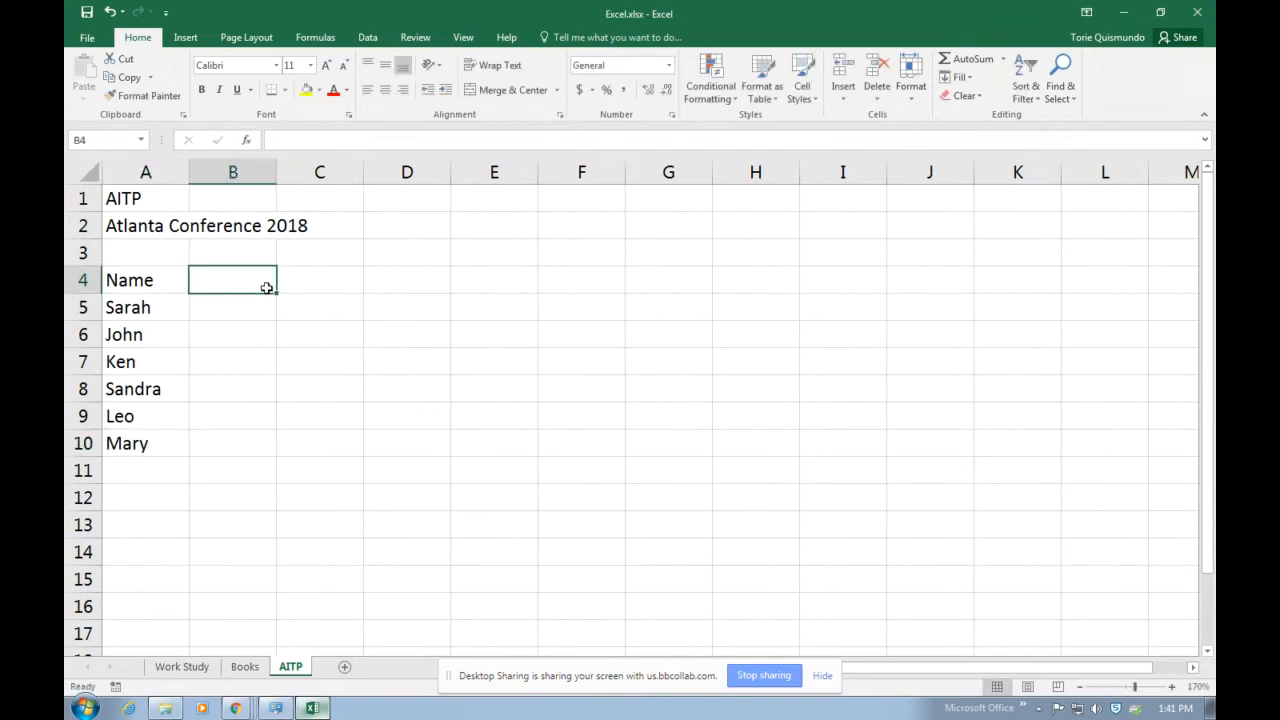
pyautogui.write('Method')
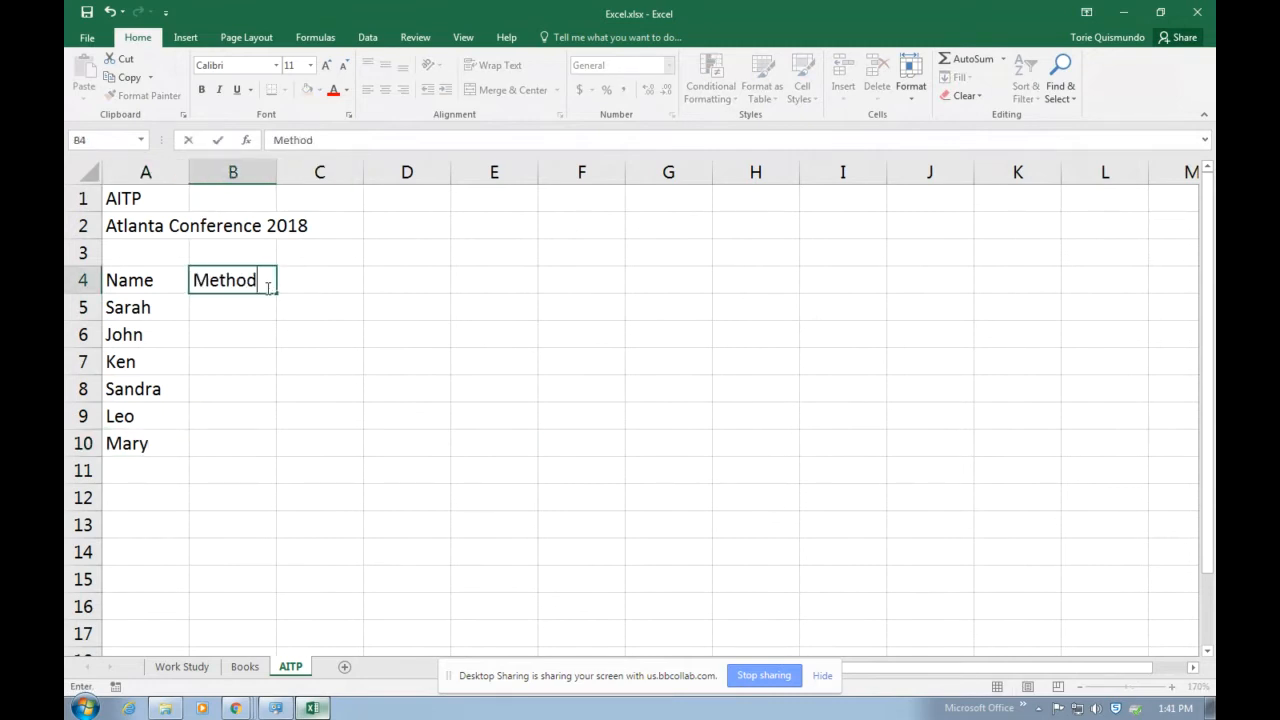
pyautogui.write(' of Travel')
pyautogui.press('Return')
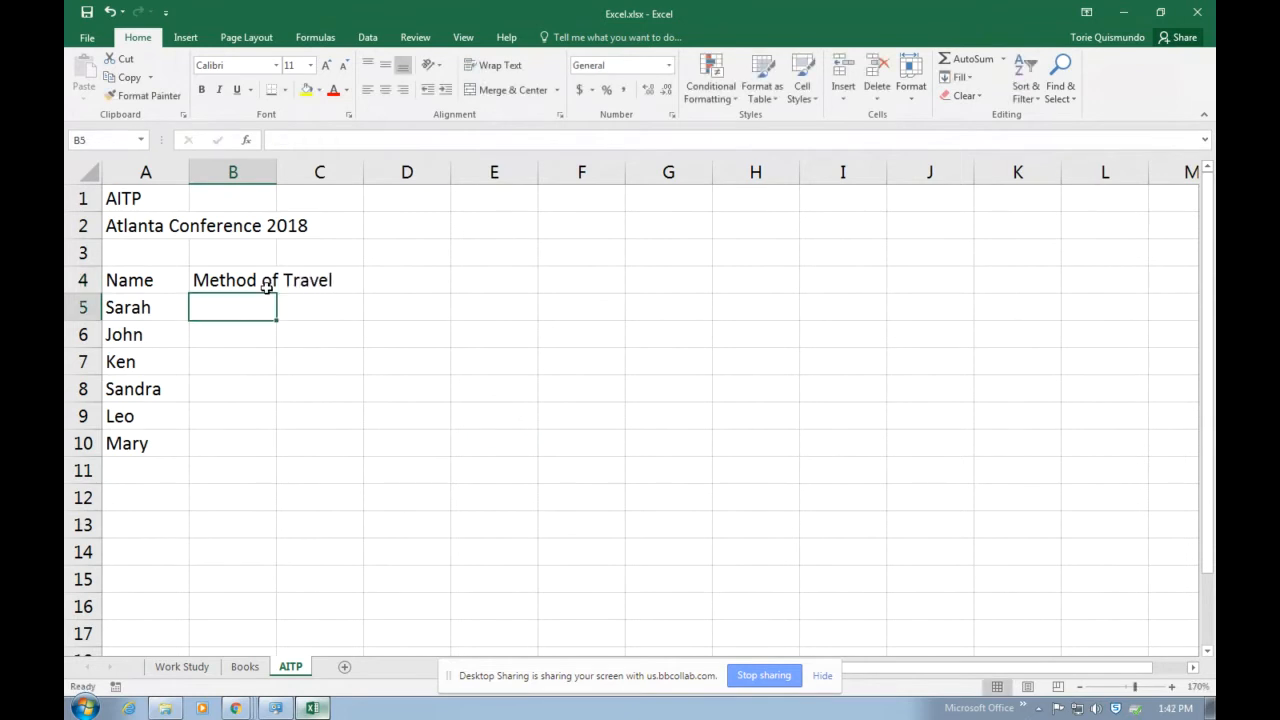
# Fill B5 through B10 with the travel methods Car, Train, Train, Car, Car and Train.
pyautogui.write('Car')
pyautogui.press('Return')
pyautogui.write('Train')
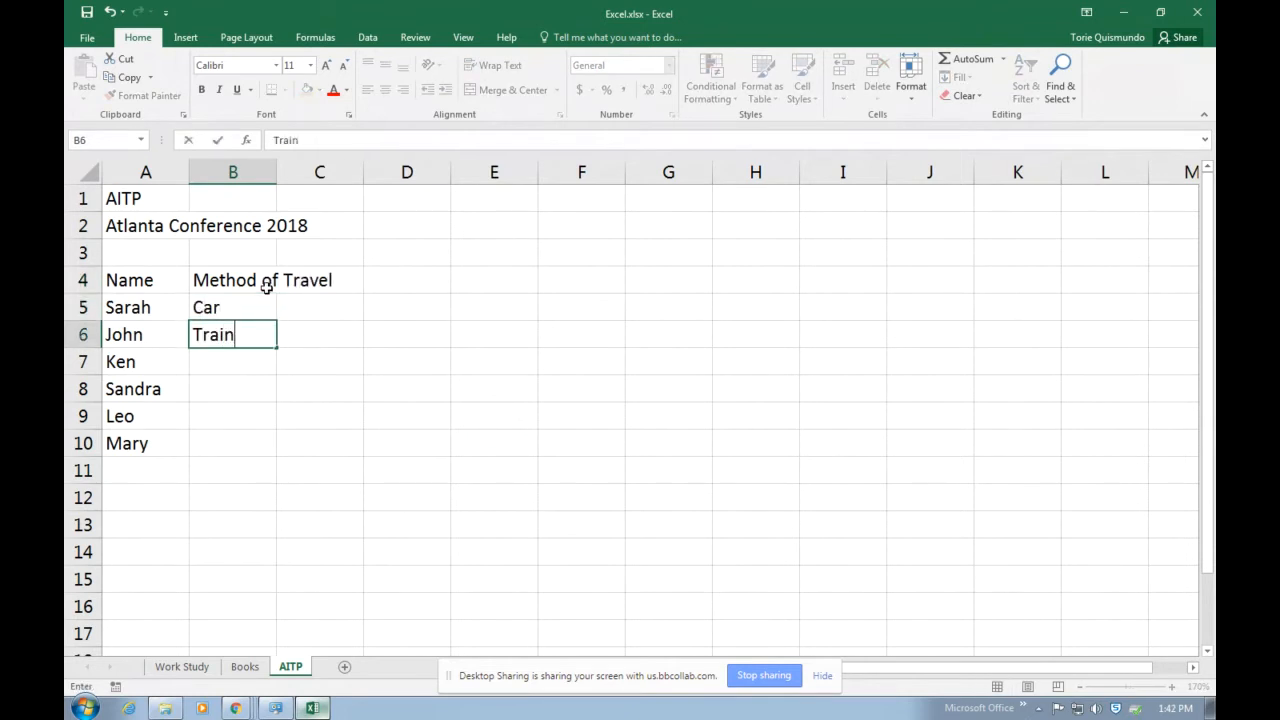
pyautogui.press('Return')
pyautogui.write('Train')
pyautogui.press('Return')
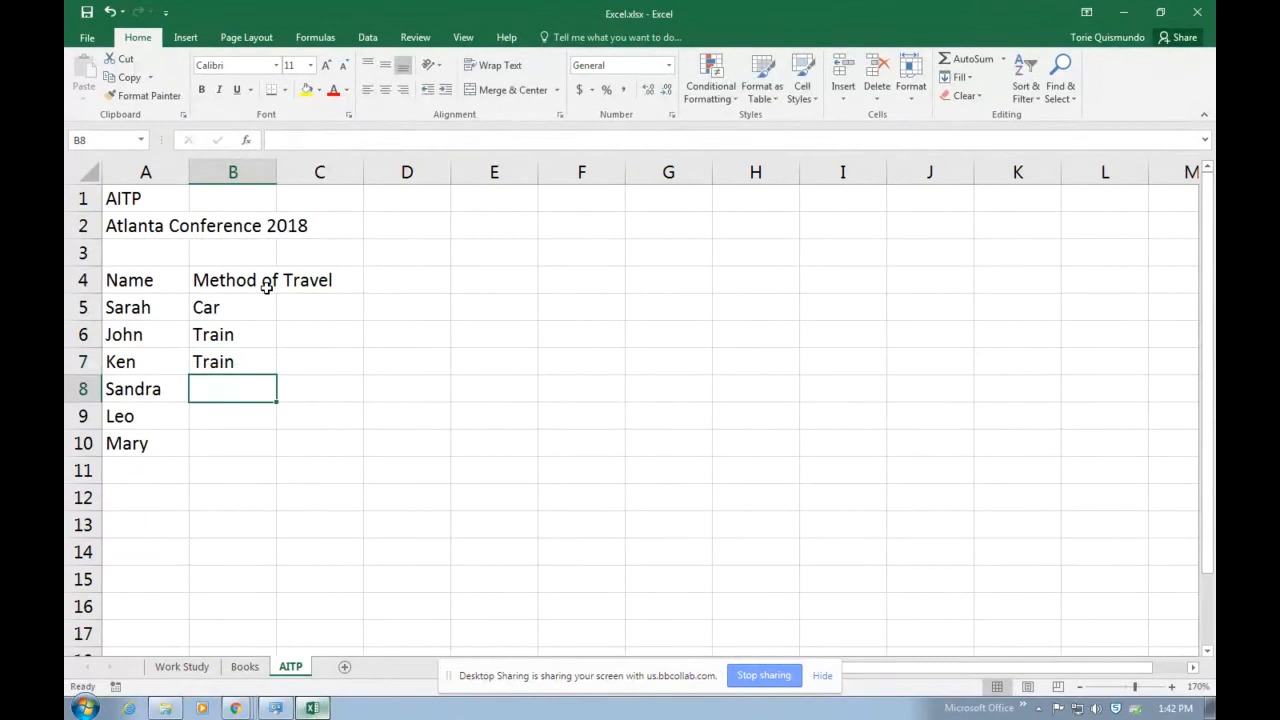
pyautogui.write('Car')
pyautogui.press('Return')
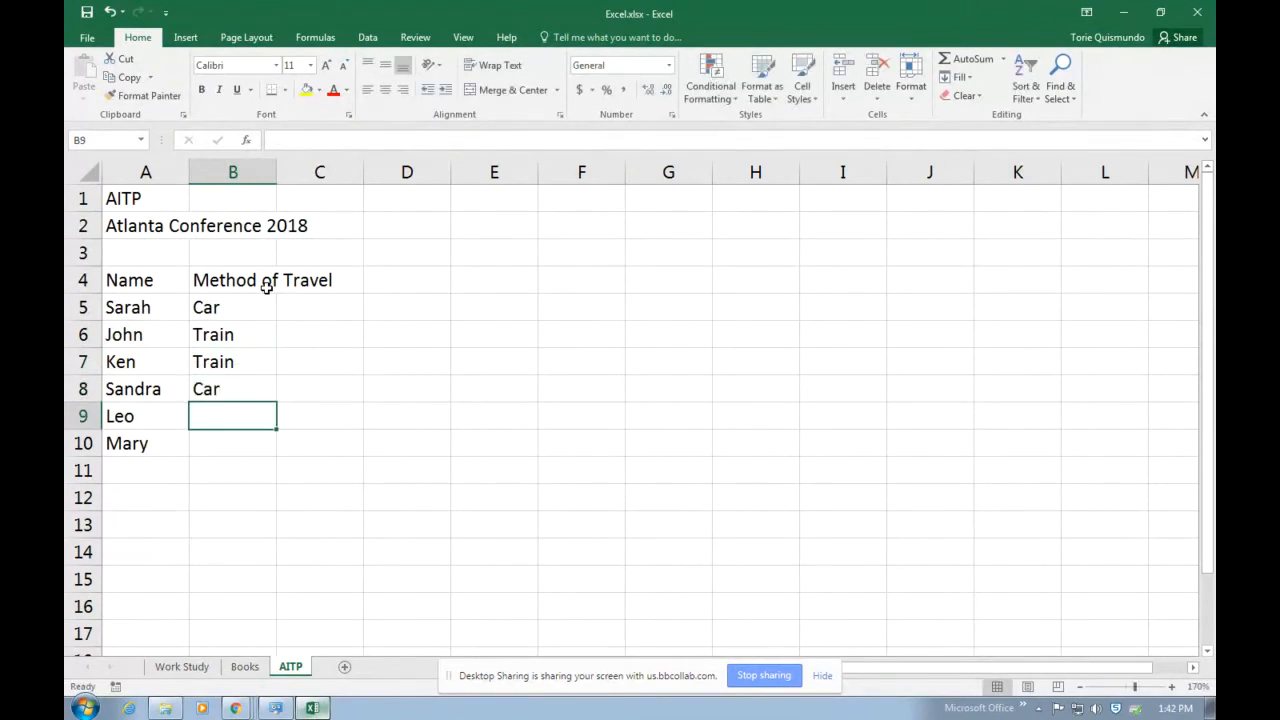
pyautogui.write('Car')
pyautogui.press('Return')
pyautogui.write('Train')
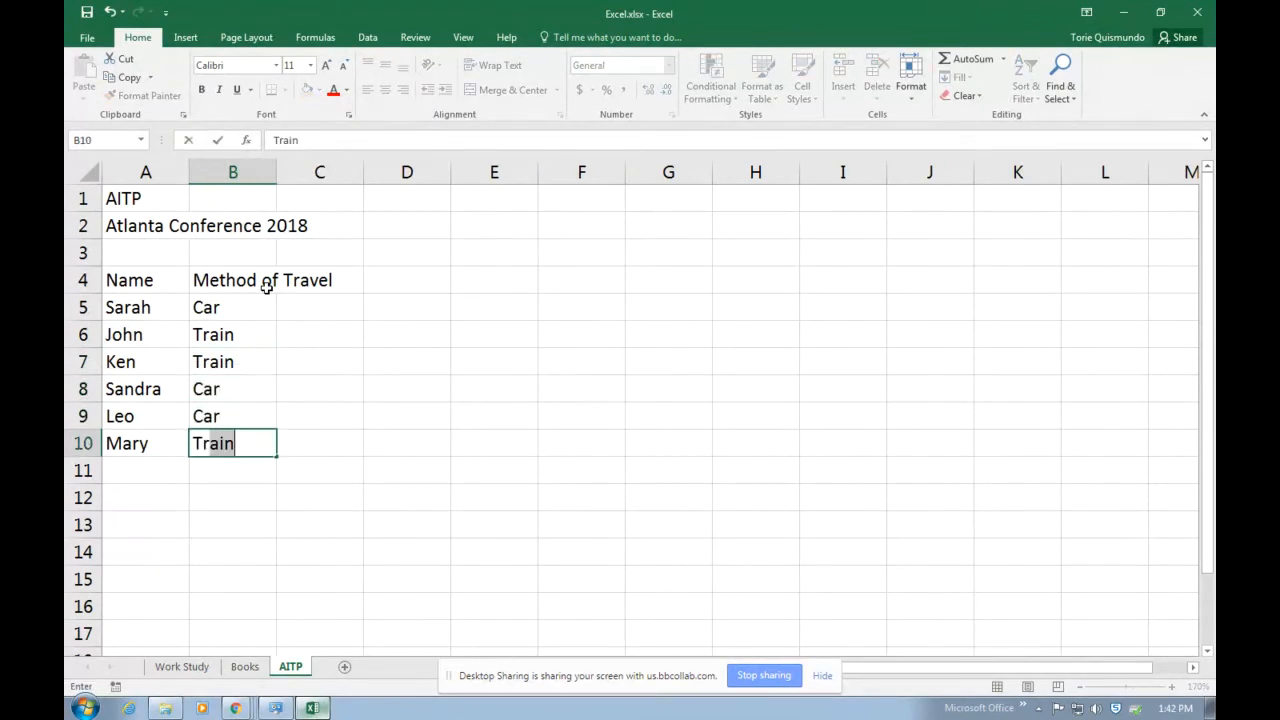
pyautogui.press('Return')
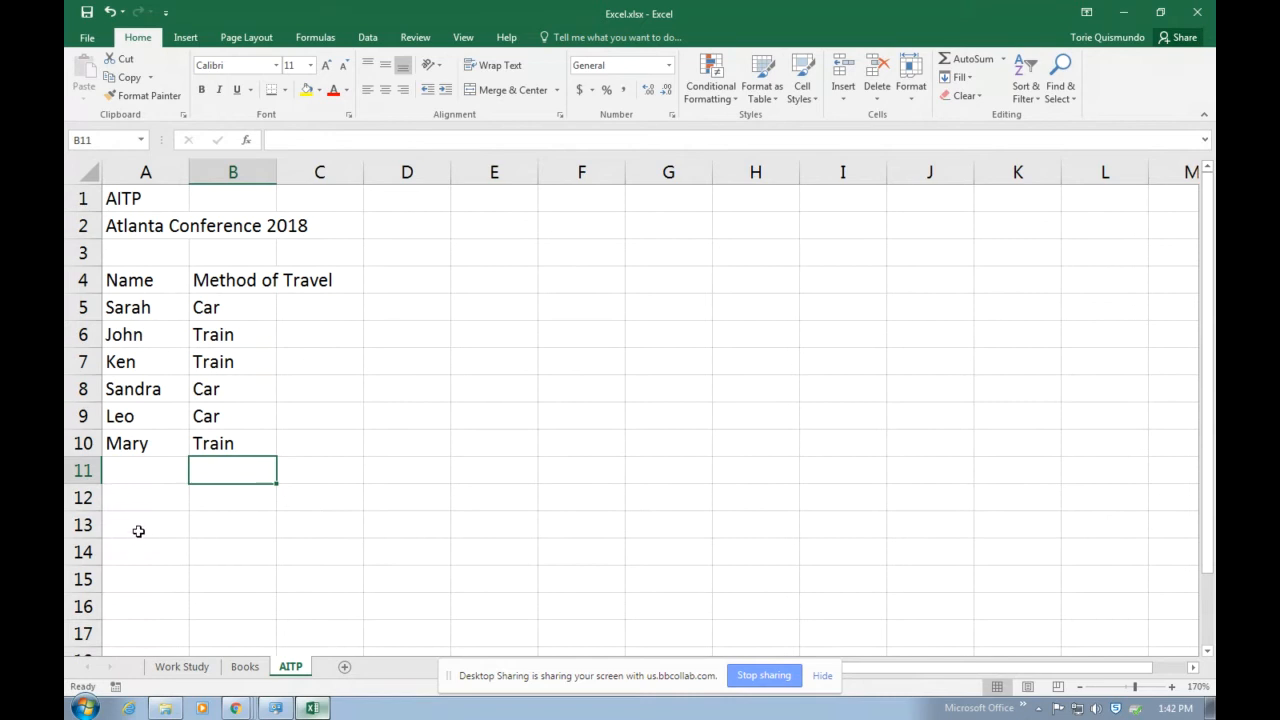
# Enter the labels Car in cell A13 and Train in cell A14 below the attendee list.
pyautogui.click(138, 531)
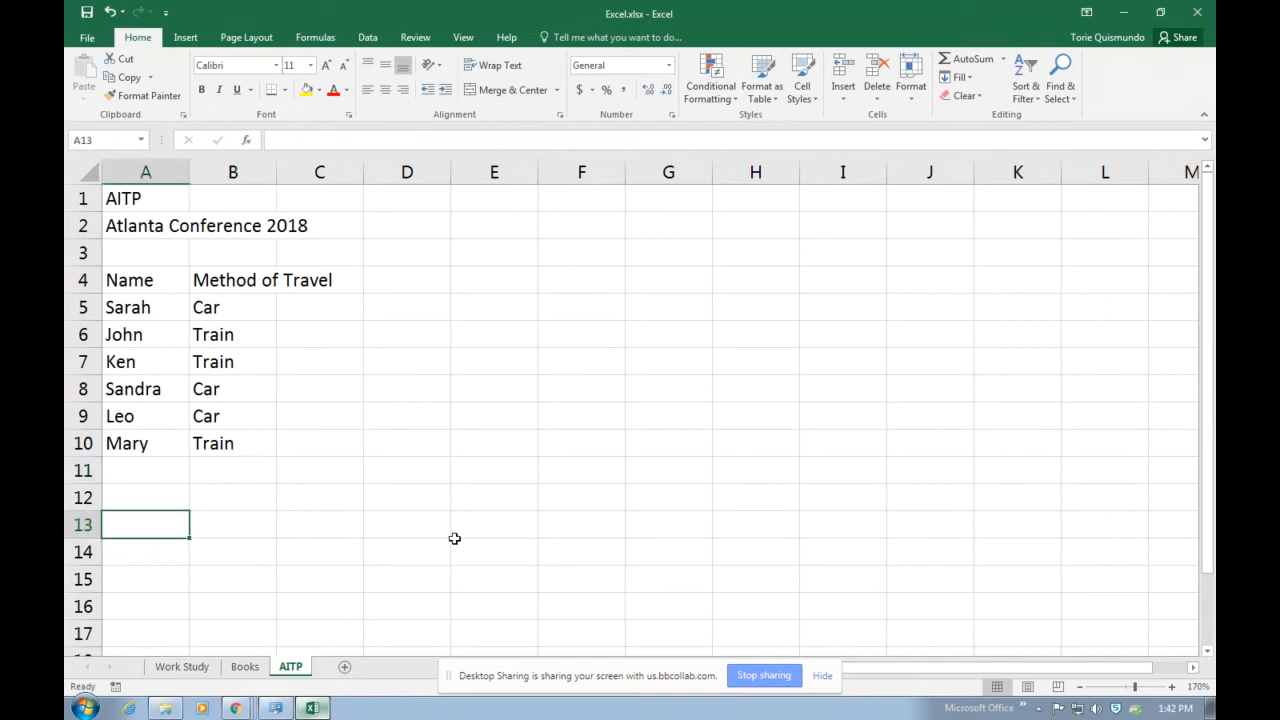
pyautogui.write('Car')
pyautogui.press('Return')
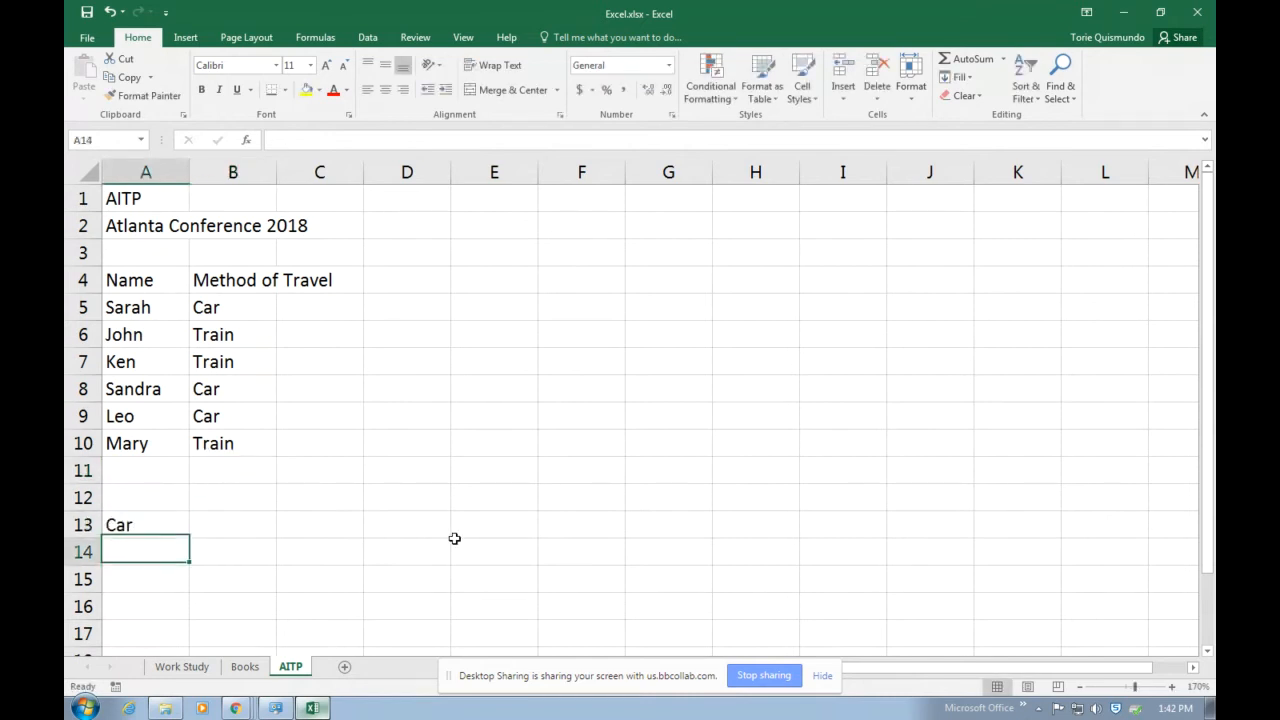
pyautogui.write('Train')
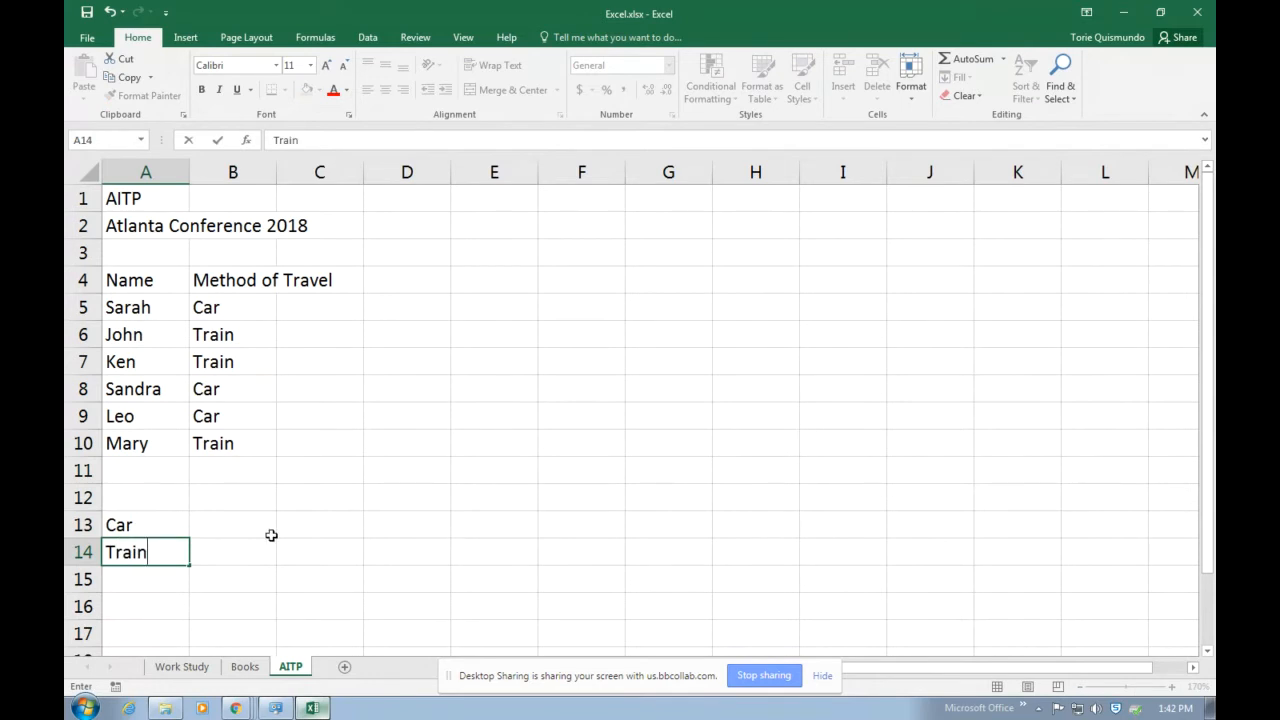
# Enter the travel prices beside their labels: 90 for Car in B13 and 150 for Train in B14.
pyautogui.click(240, 521)
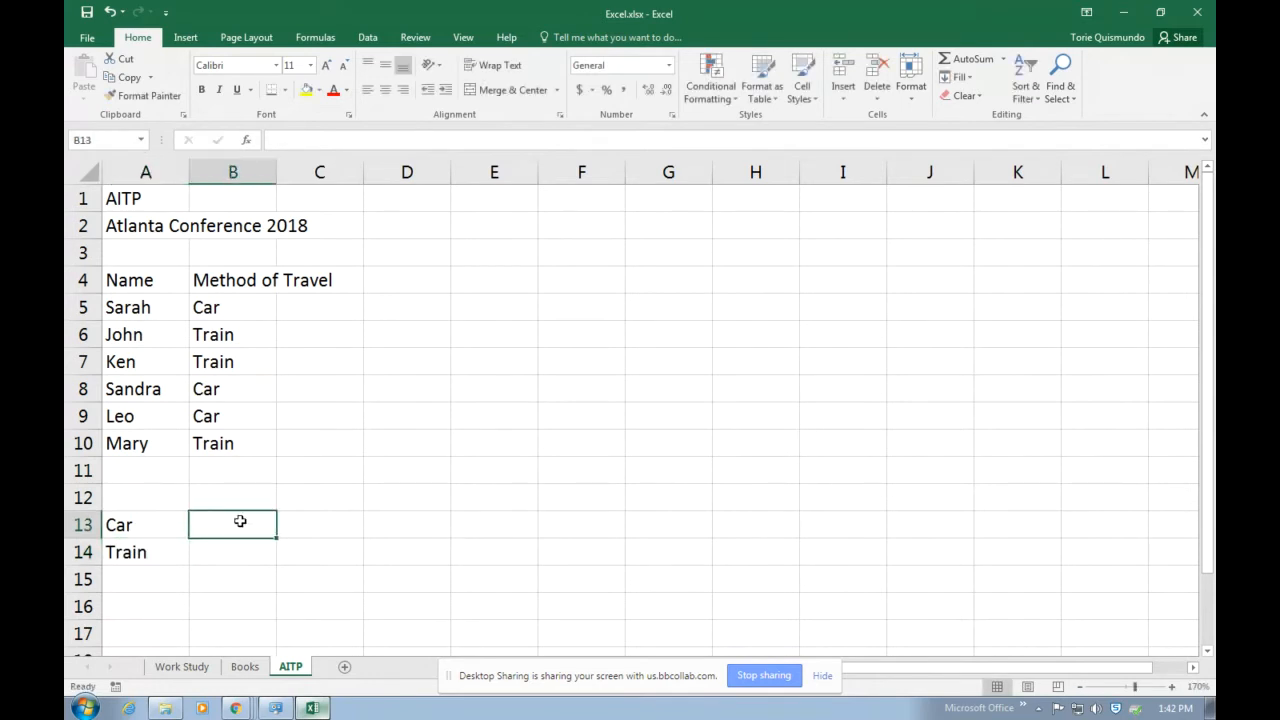
pyautogui.write('90')
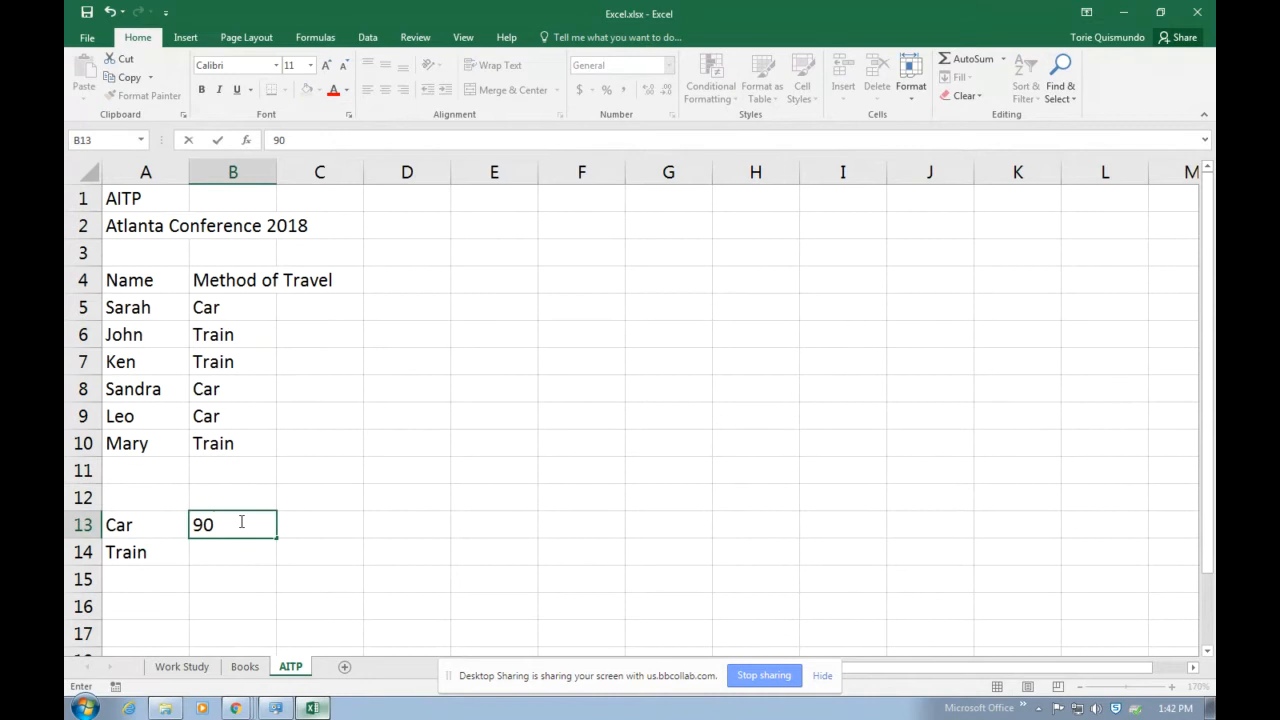
pyautogui.press('Return')
pyautogui.write('150')
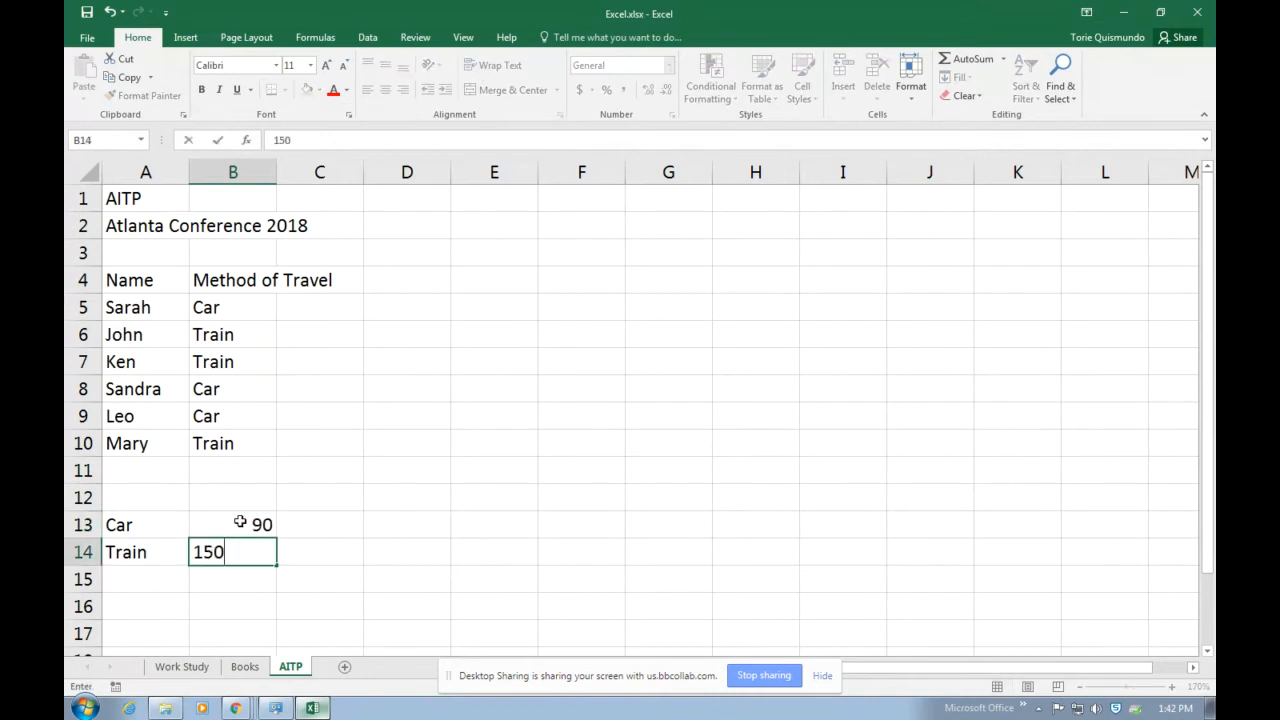
pyautogui.press('Return')
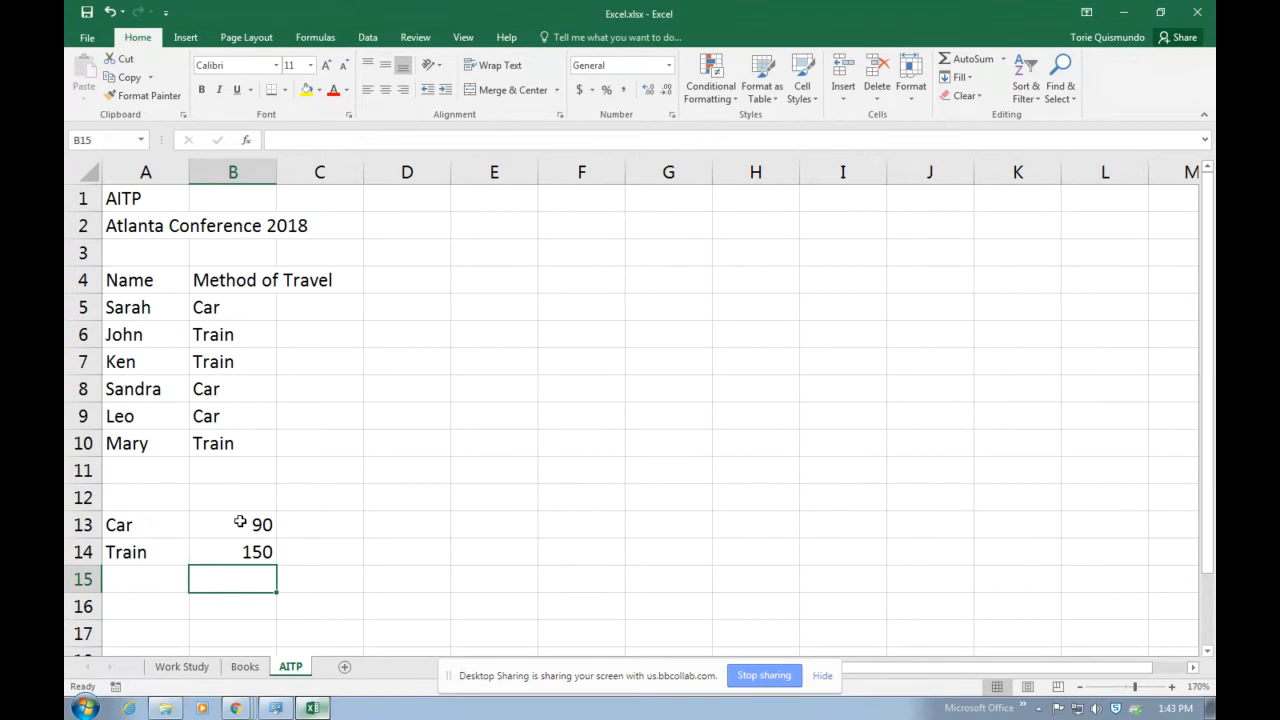
# Enter the text Cost in cell C5.
pyautogui.click(319, 306)
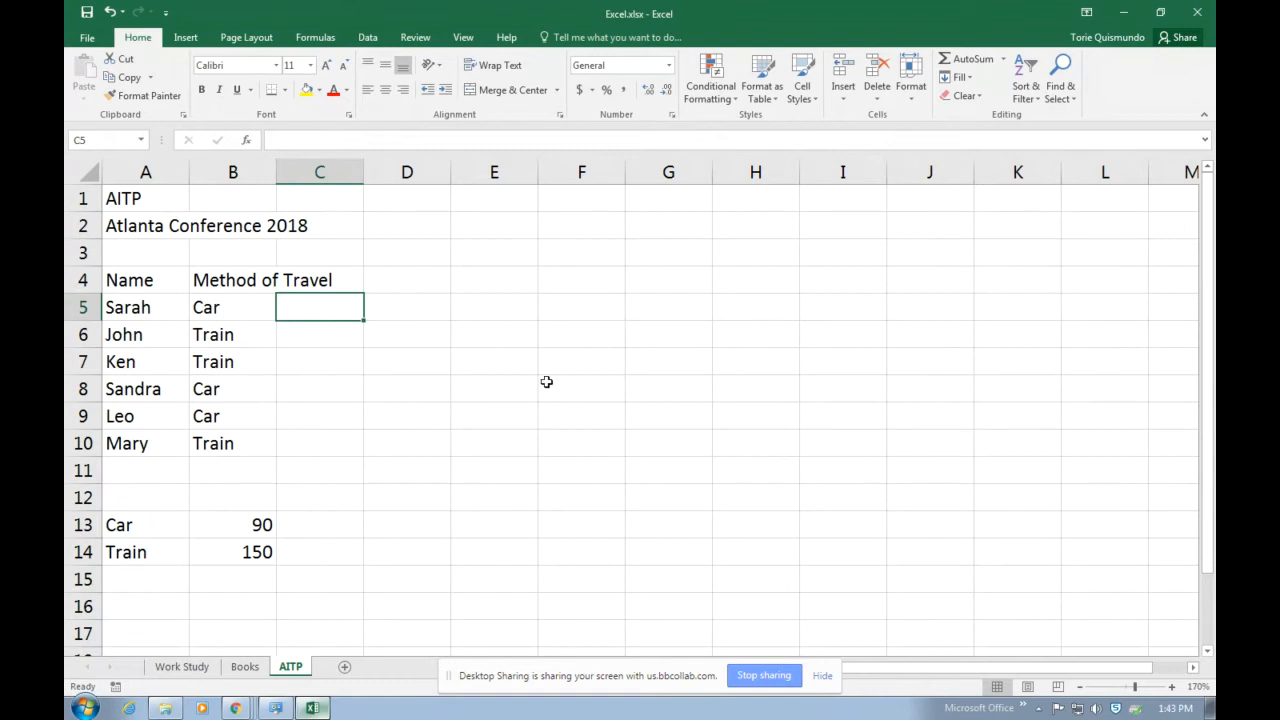
pyautogui.write('E')
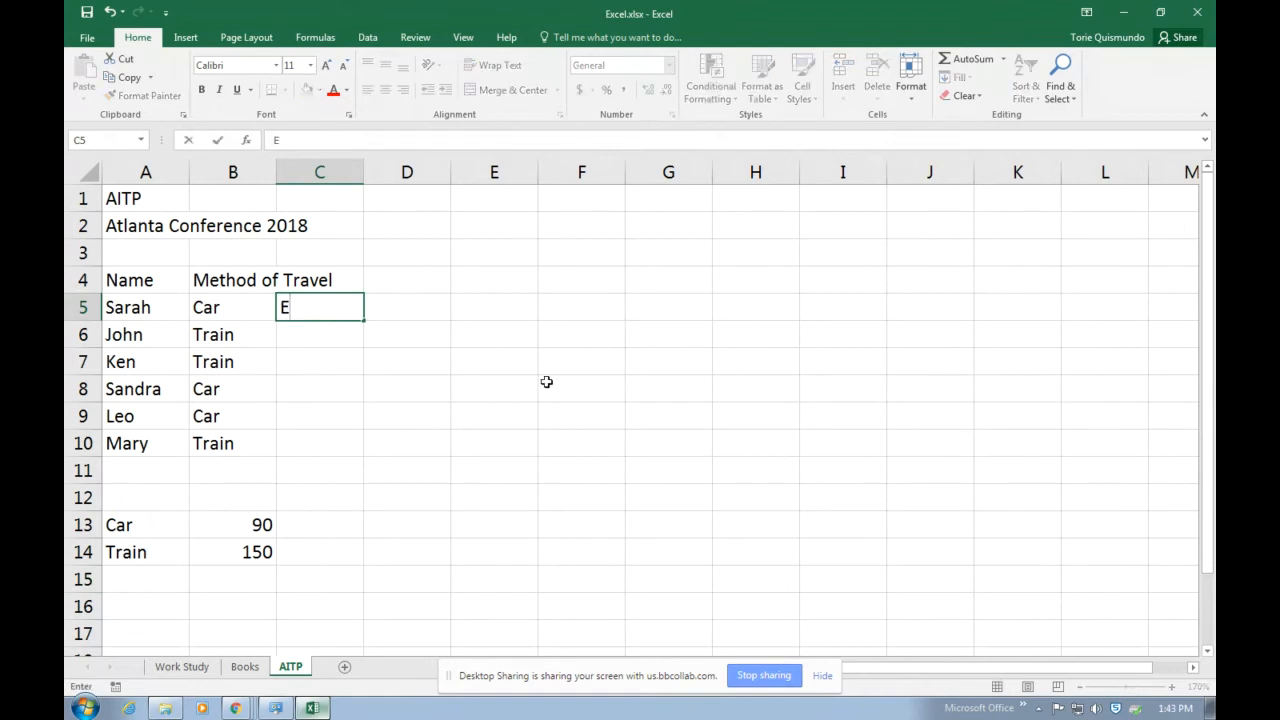
pyautogui.press('BackSpace')
pyautogui.write('Cost')
pyautogui.press('Return')
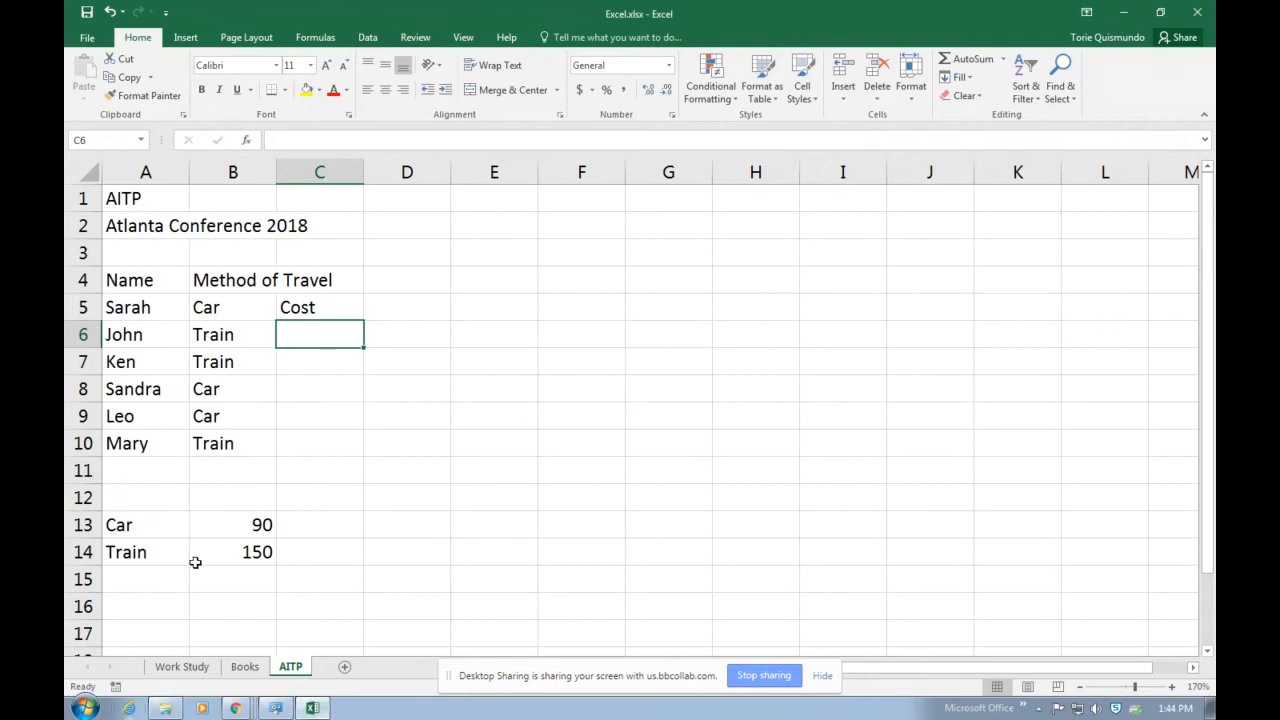
pyautogui.click(219, 534)
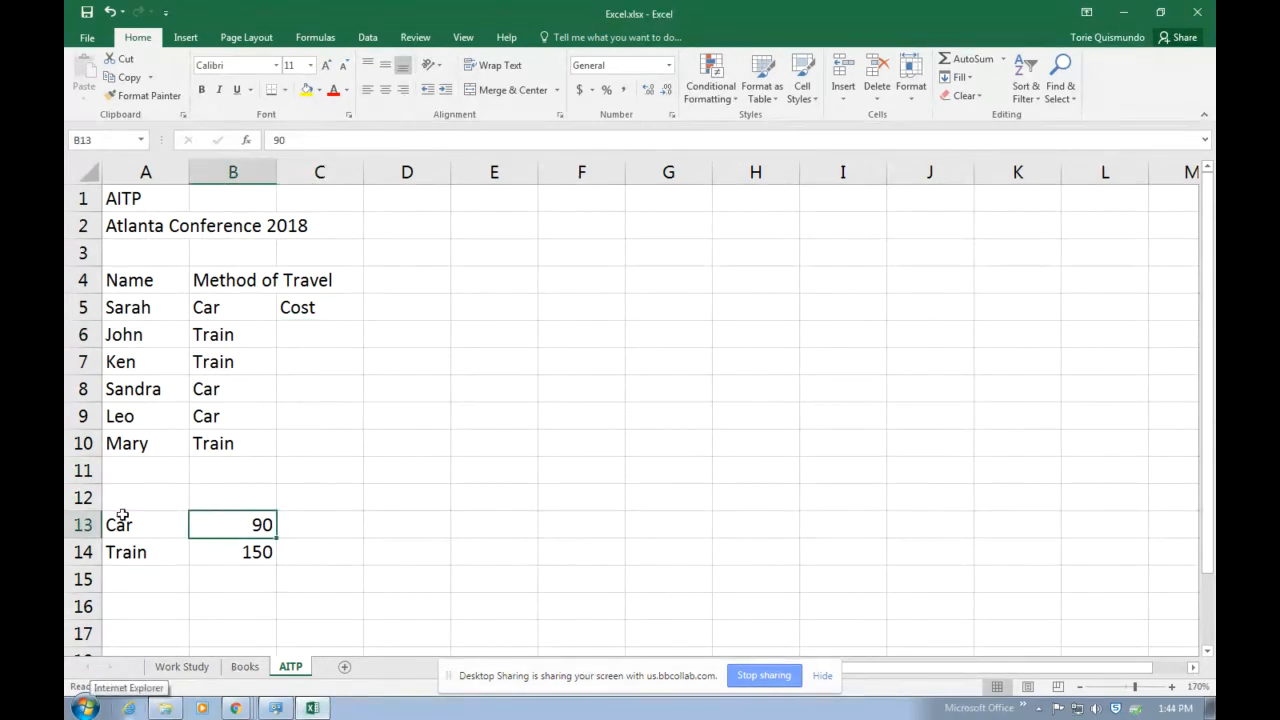
pyautogui.click(238, 561)
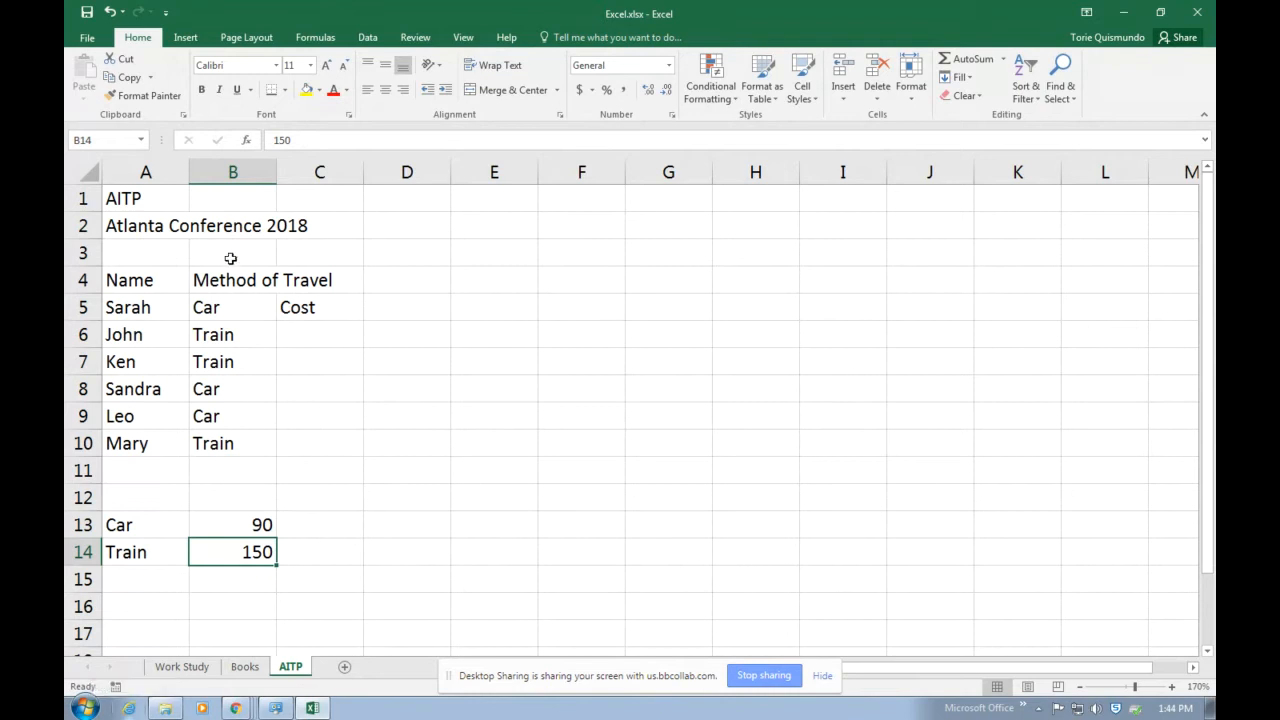
# Insert an IF function in cell C6.
pyautogui.click(313, 335)
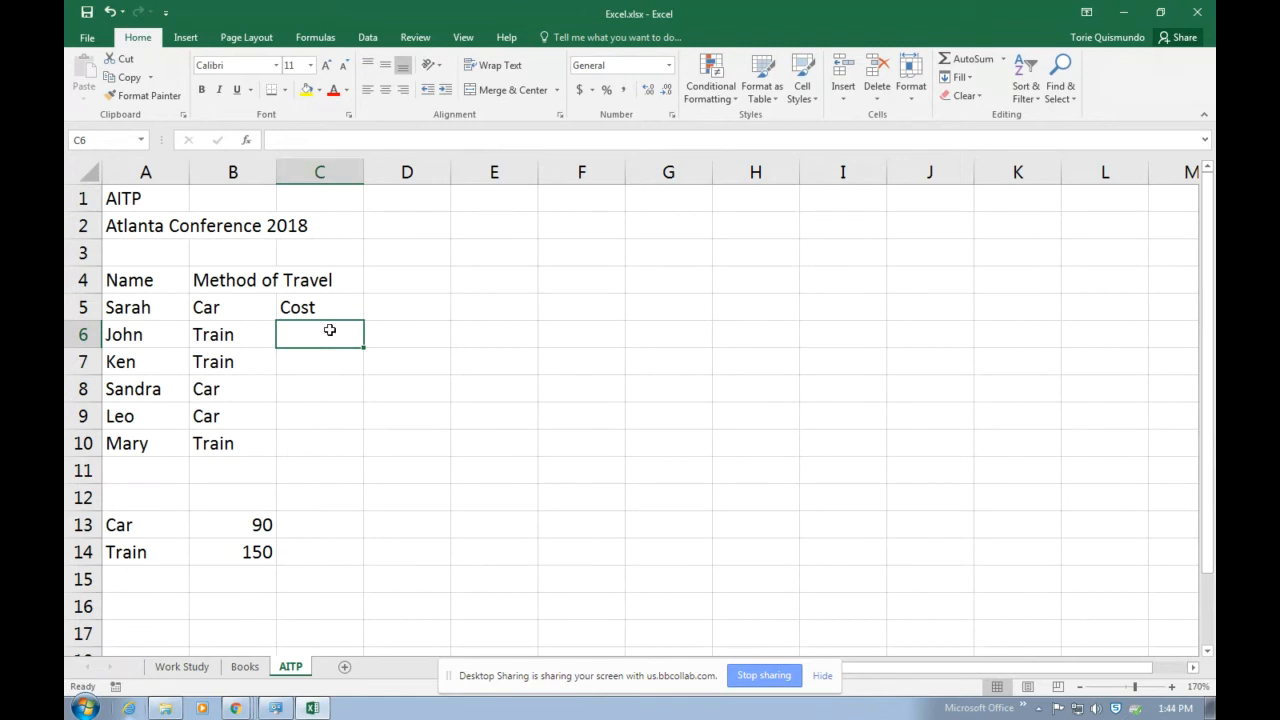
pyautogui.click(249, 141)
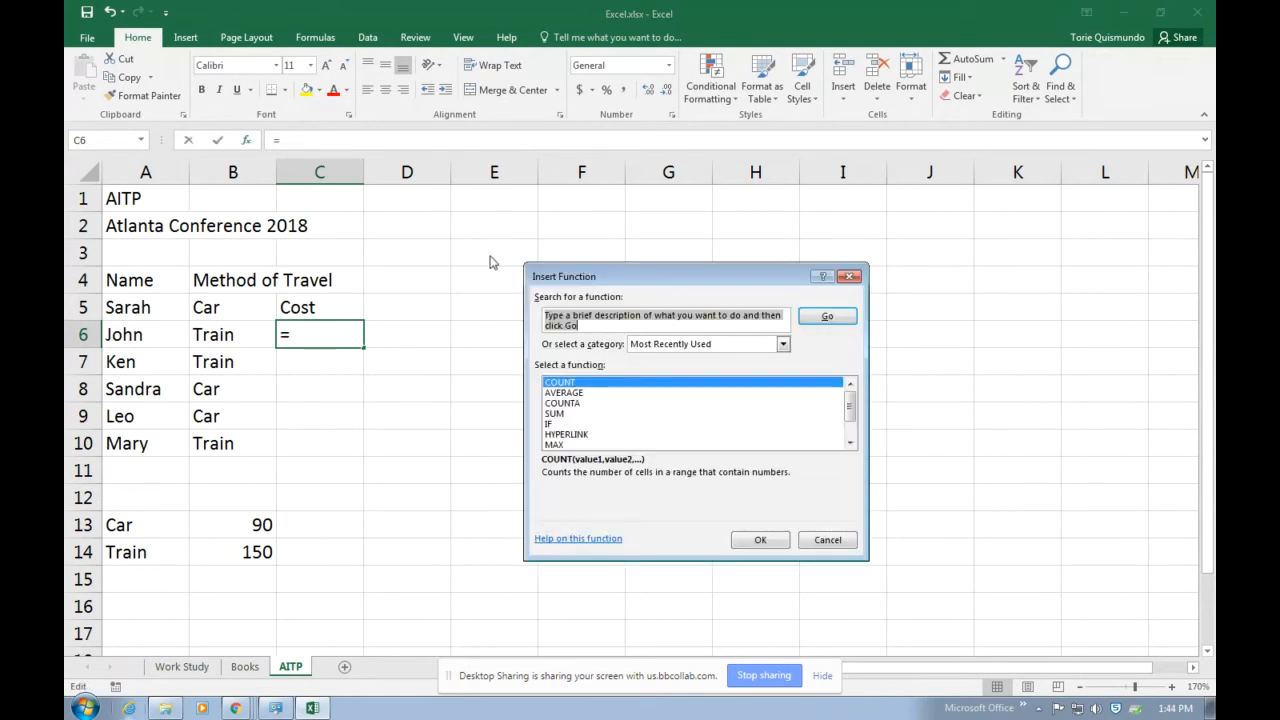
pyautogui.click(585, 425)
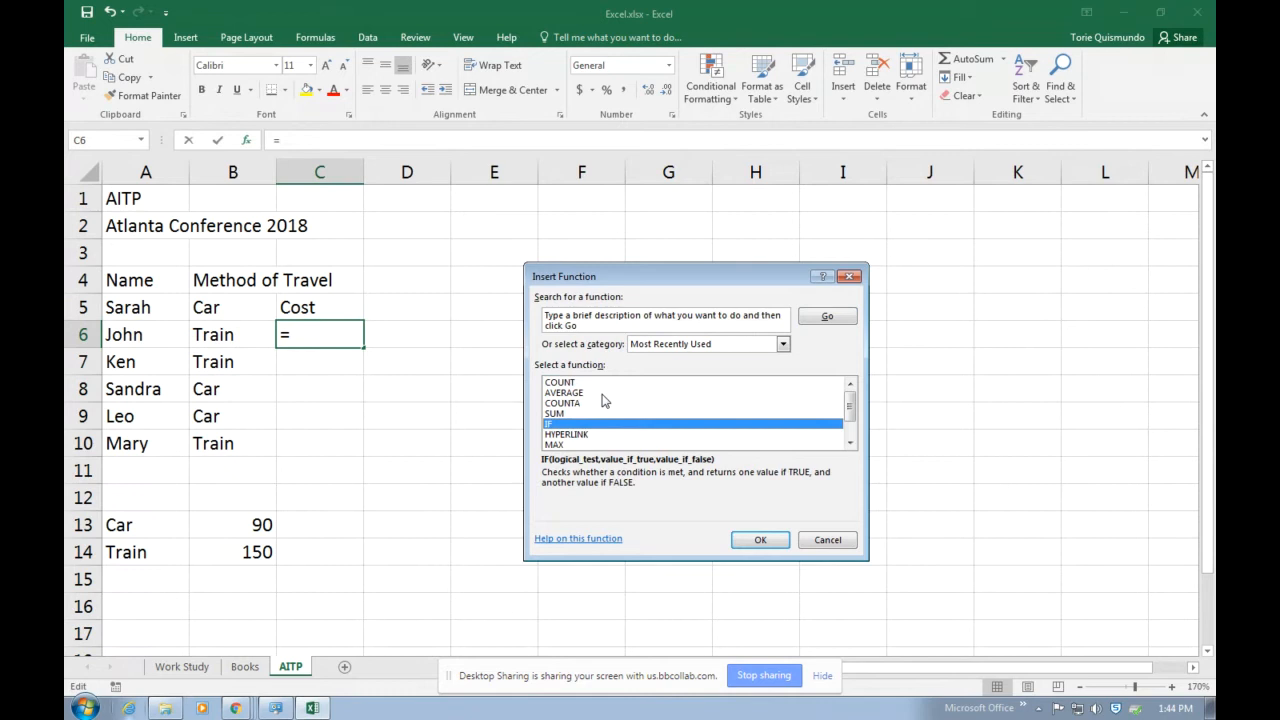
pyautogui.click(763, 544)
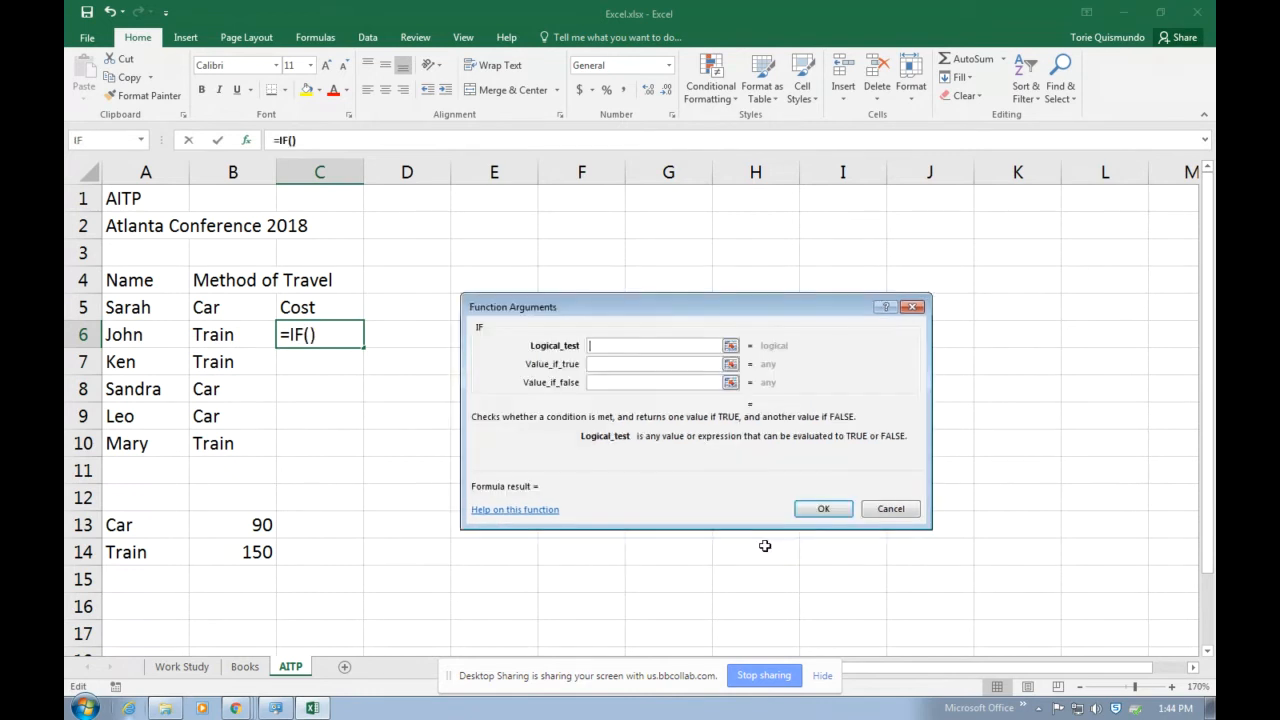
# Set the IF function's logical test to B5=A13, comparing the first attendee's travel method with the Car label.
pyautogui.moveTo(636, 294); pyautogui.dragTo(624, 248)
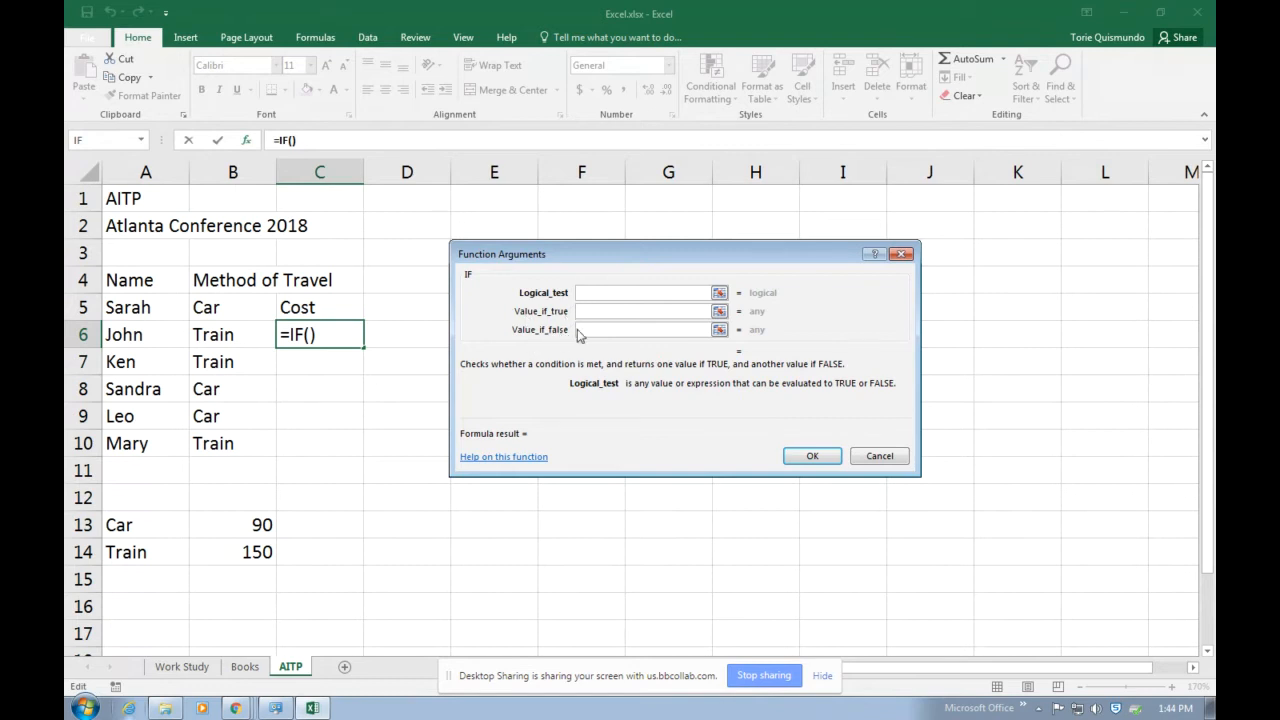
pyautogui.click(594, 316)
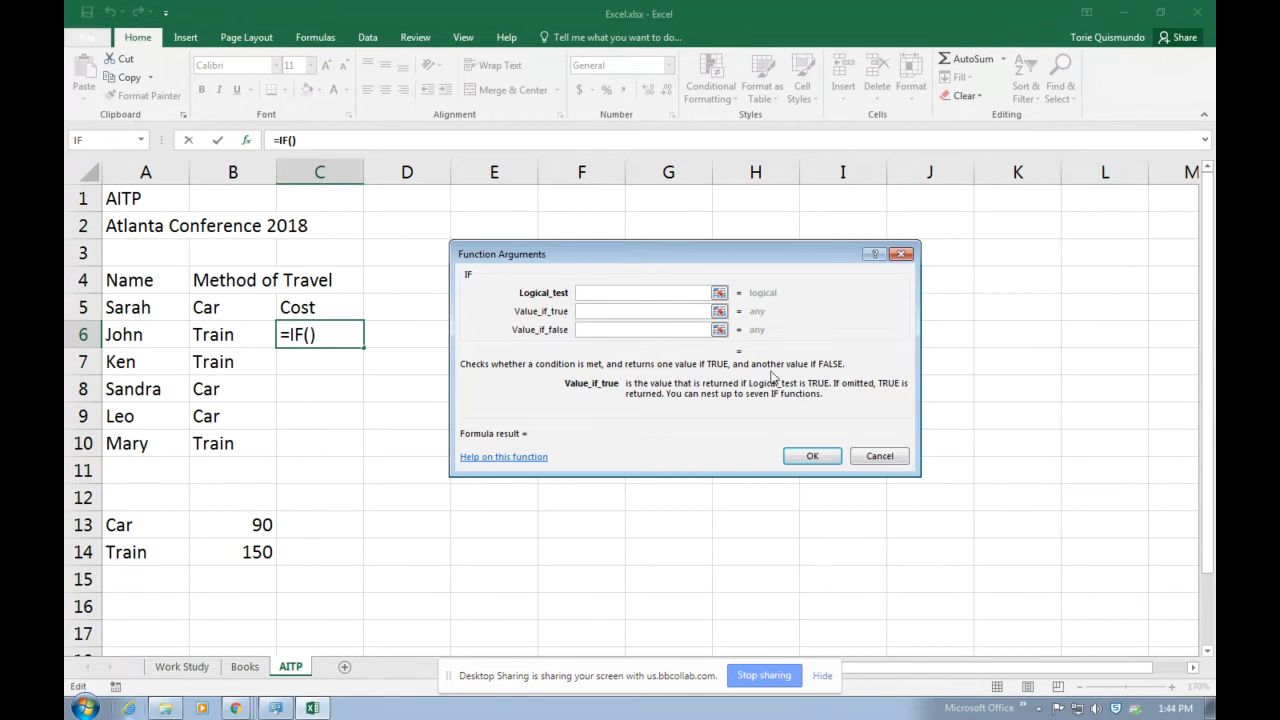
pyautogui.click(590, 291)
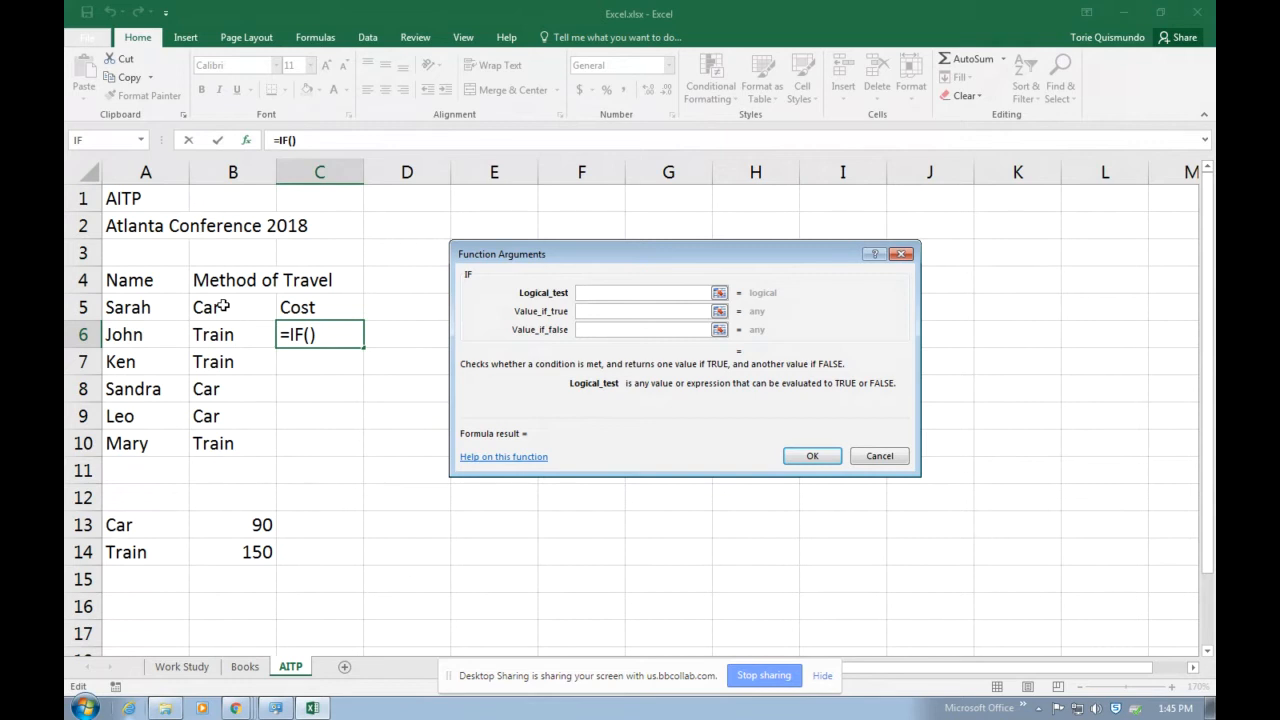
pyautogui.click(224, 307)
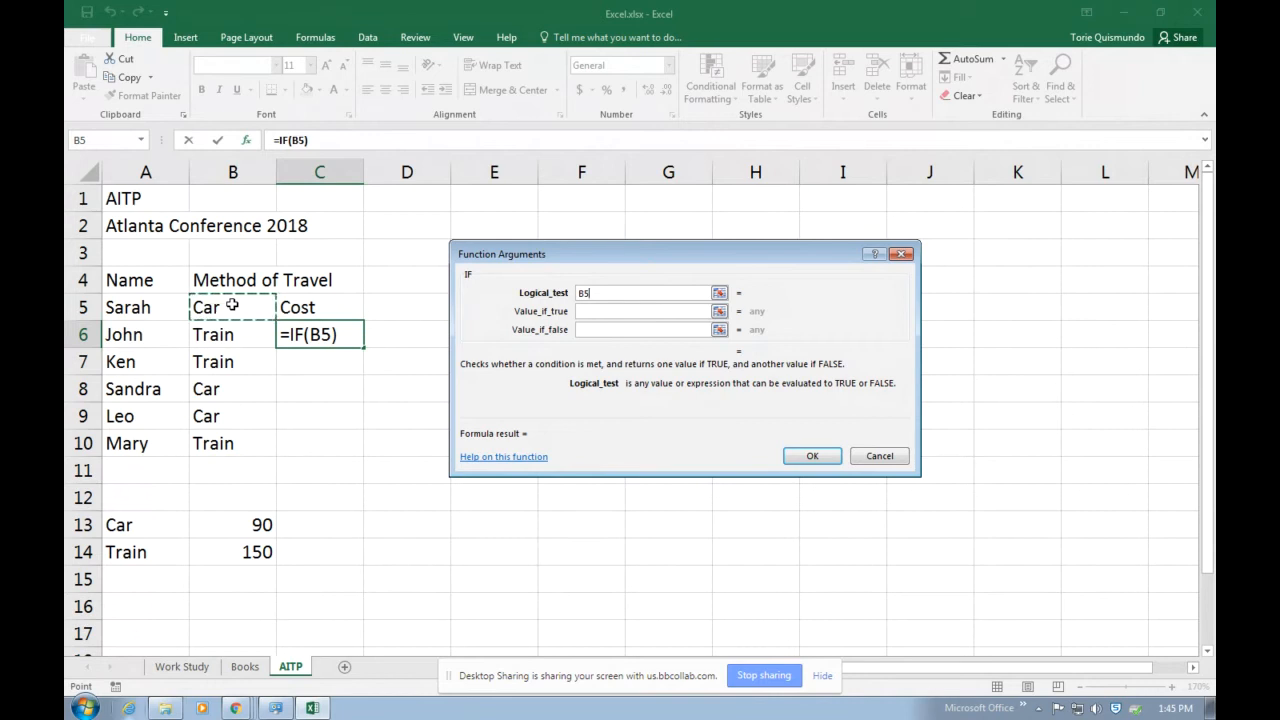
pyautogui.write('=')
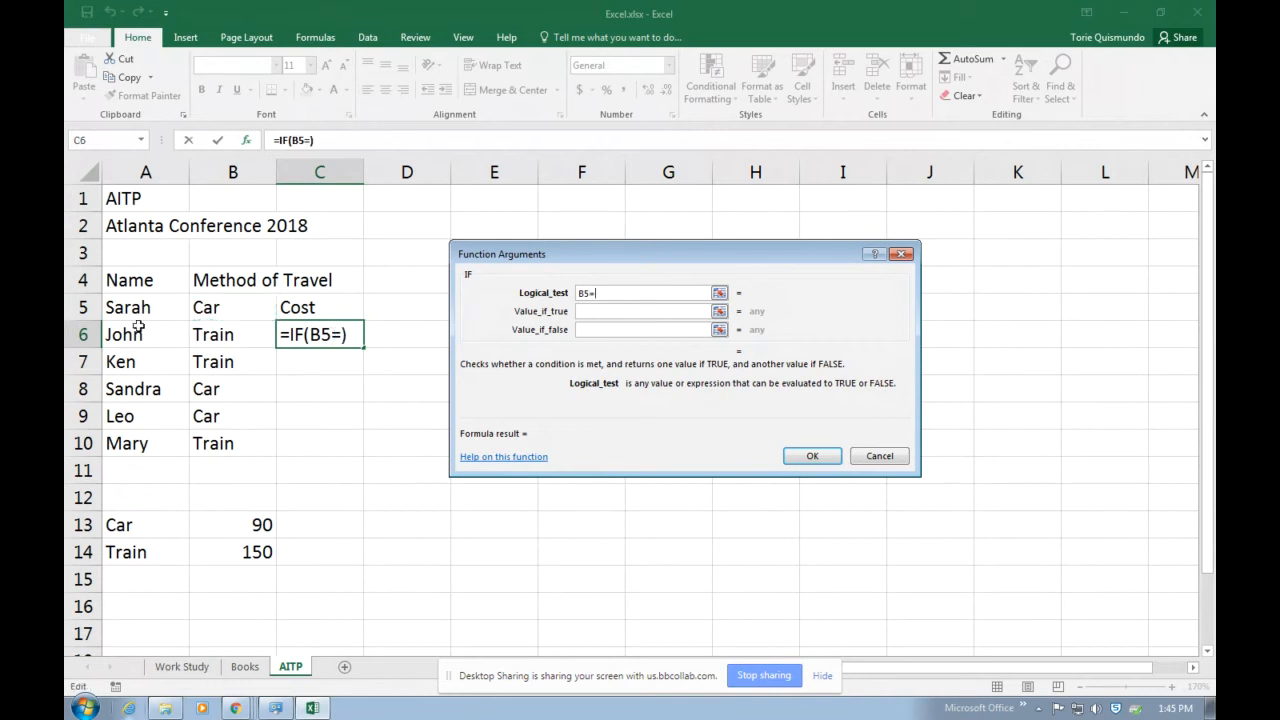
pyautogui.click(120, 528)
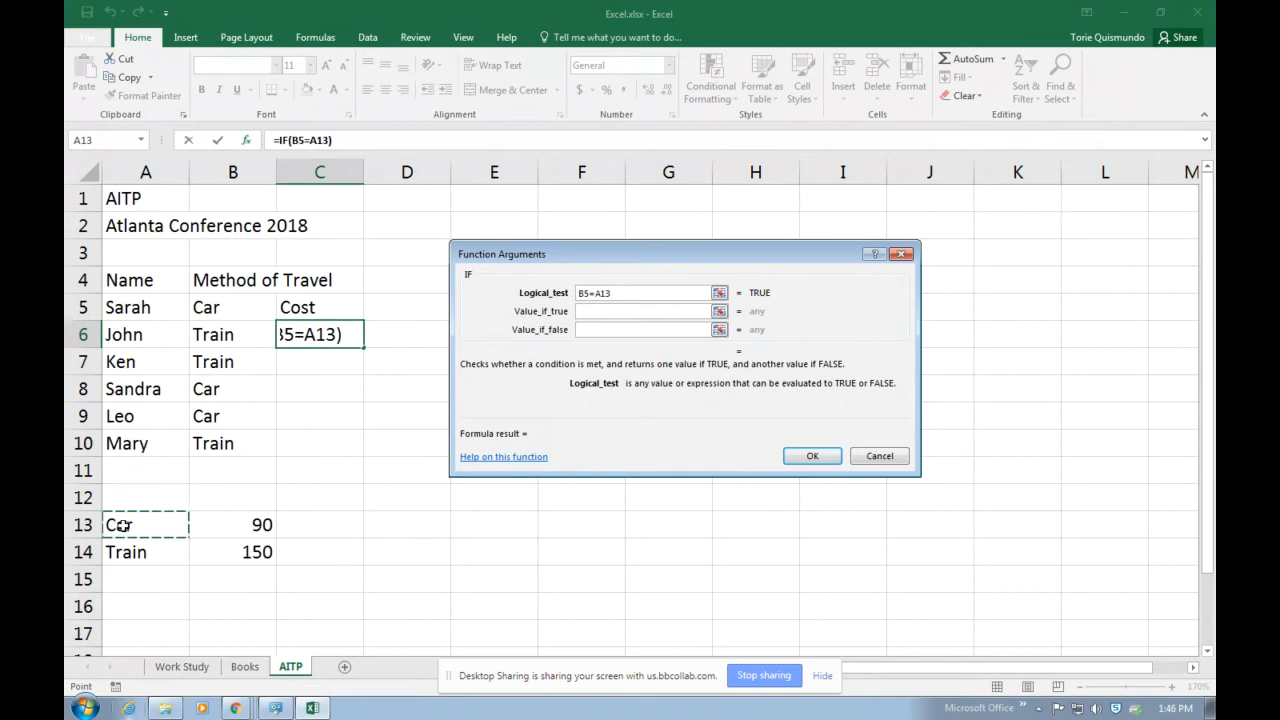
# Return B13 when the test is true and B14 when it is false, and complete the IF function.
pyautogui.click(580, 311)
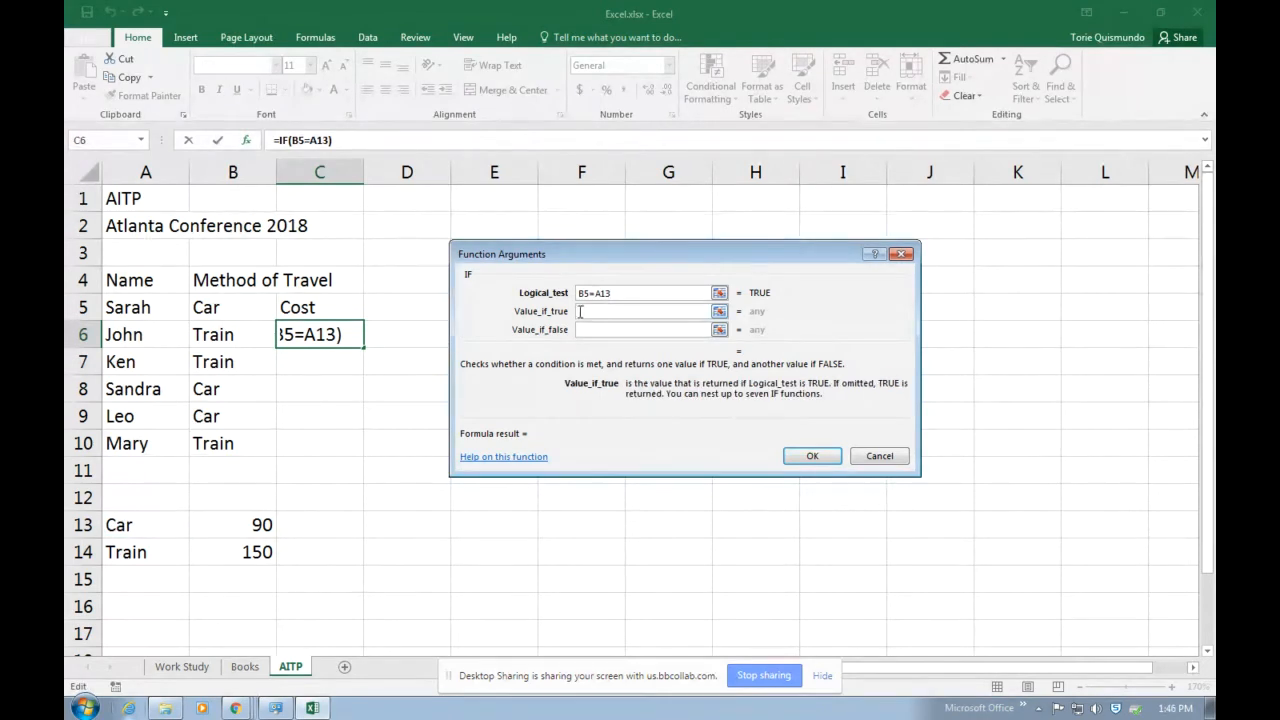
pyautogui.click(248, 525)
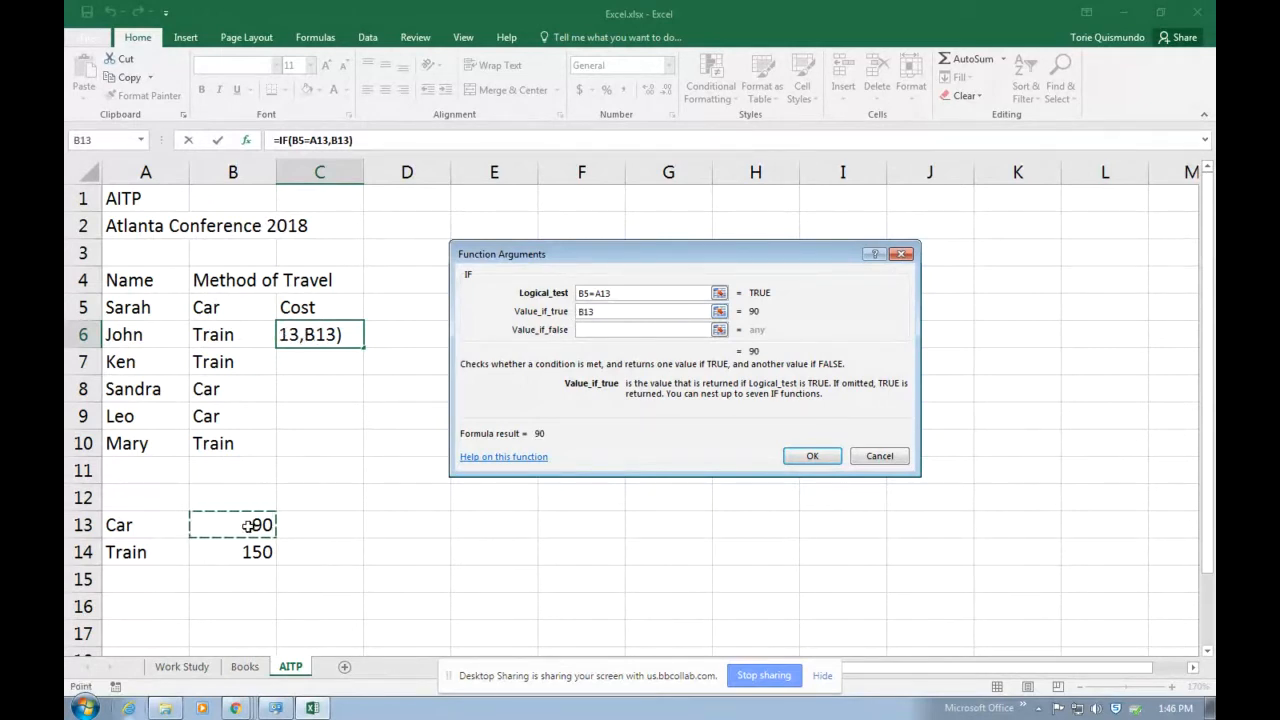
pyautogui.click(594, 329)
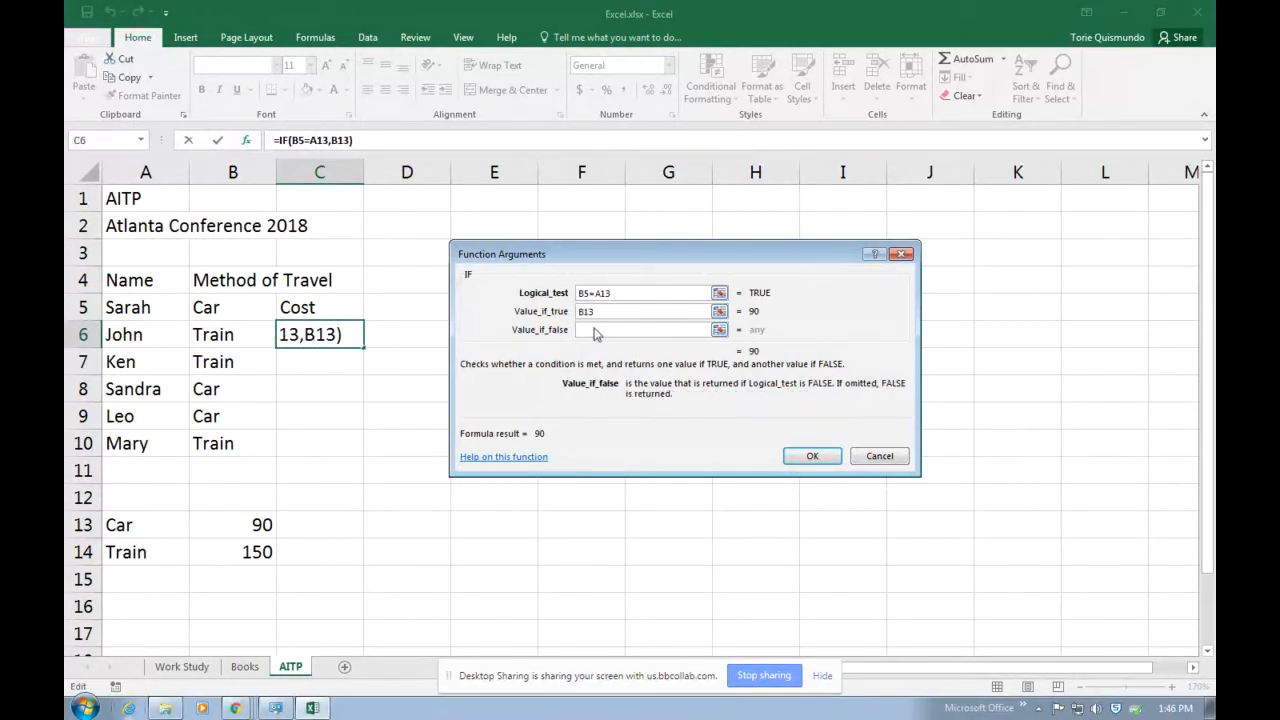
pyautogui.click(243, 555)
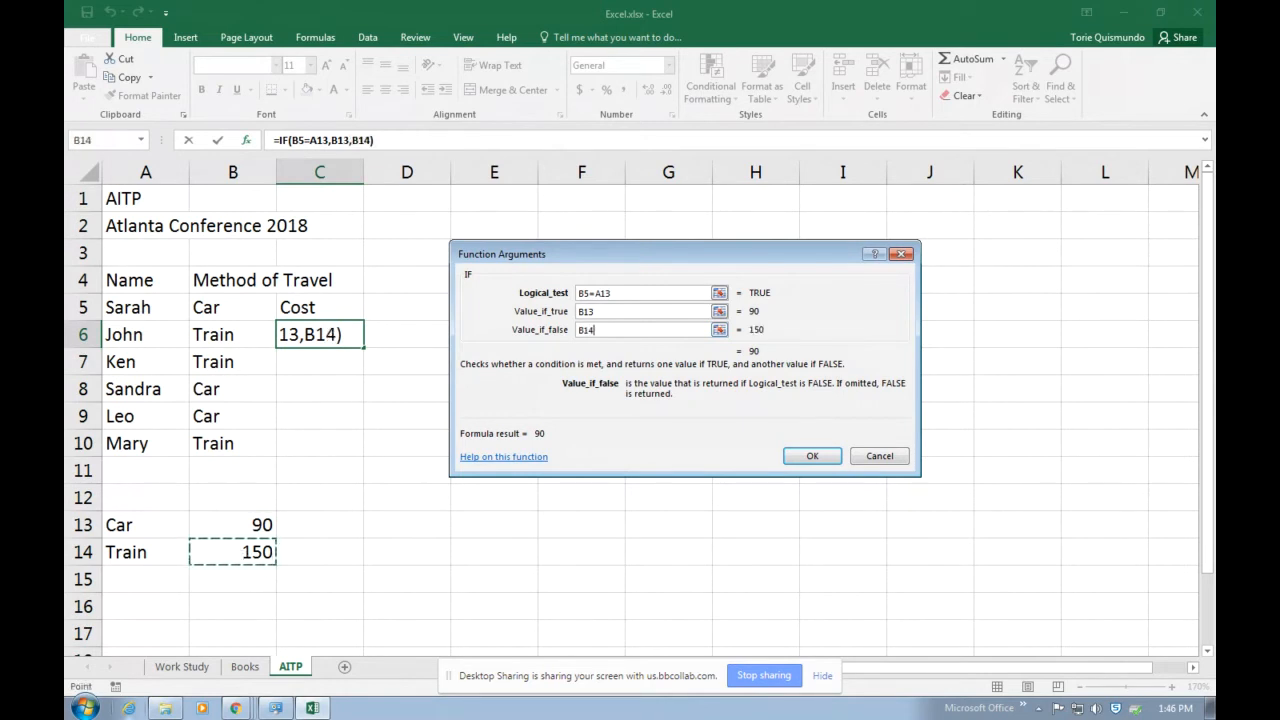
pyautogui.click(813, 457)
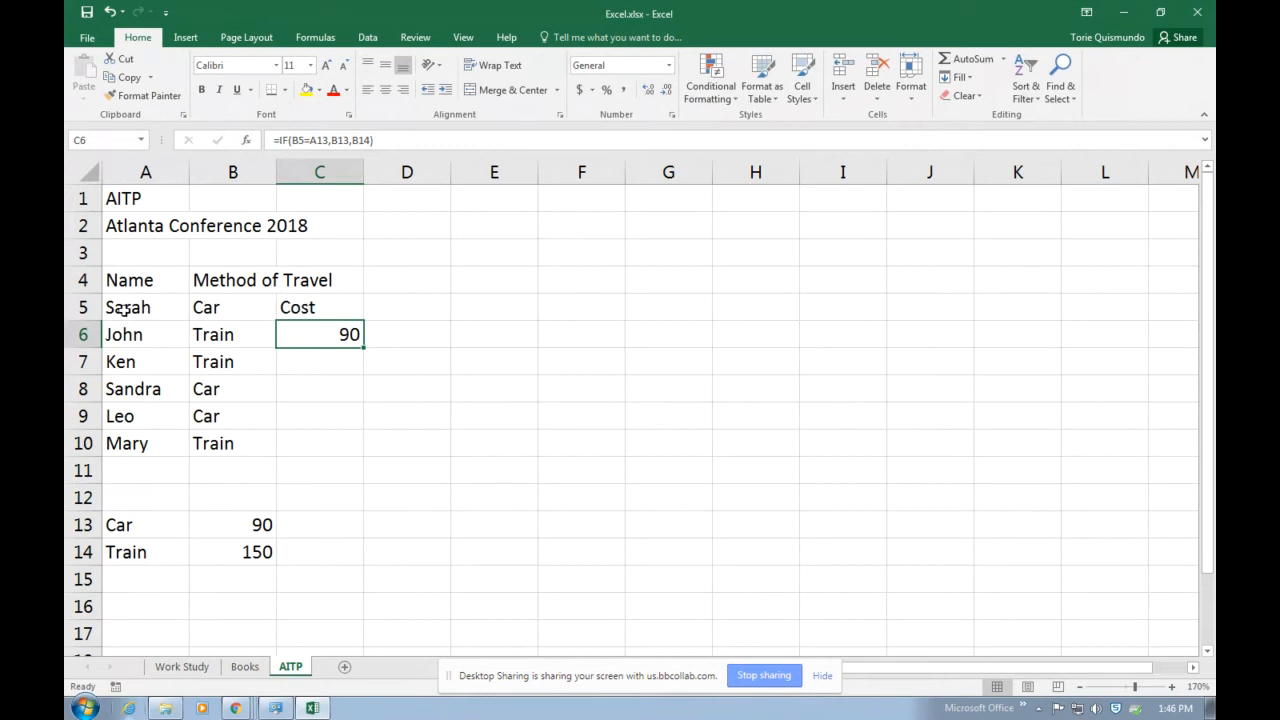
# Move the Cost heading up to C4 and the IF formula up to C5, in line with the first attendee.
pyautogui.click(128, 306)
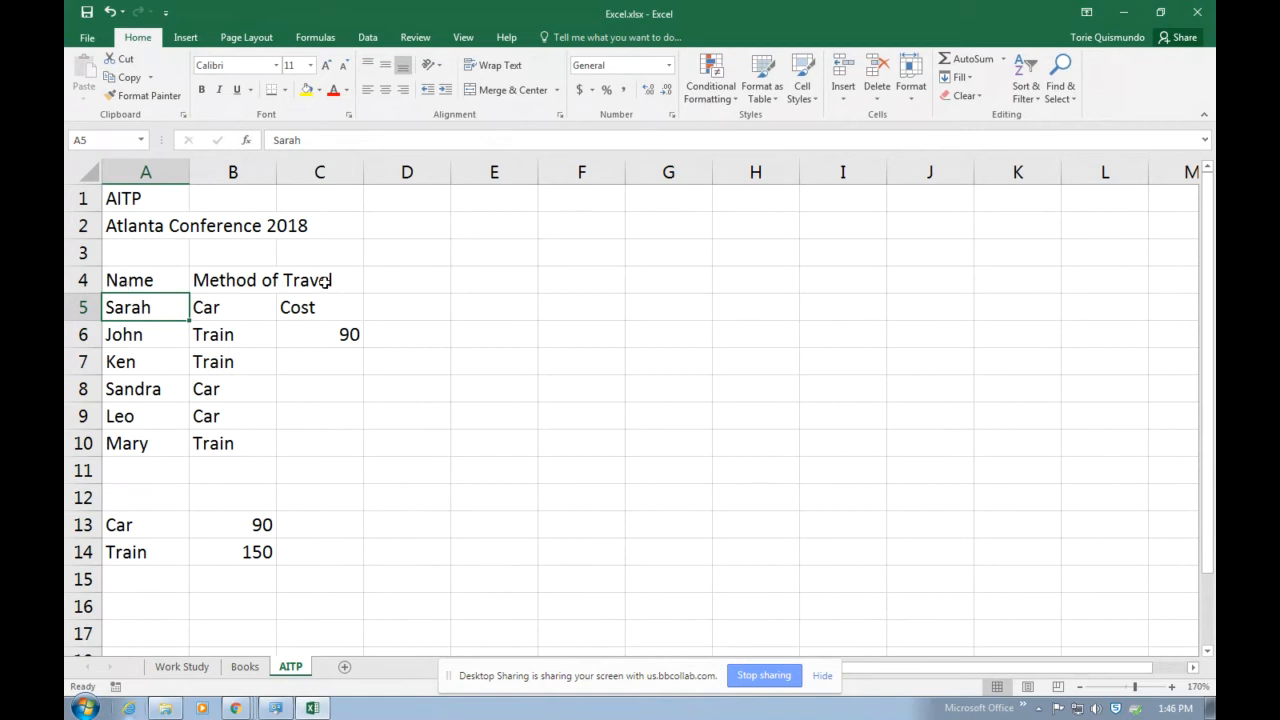
pyautogui.click(314, 331)
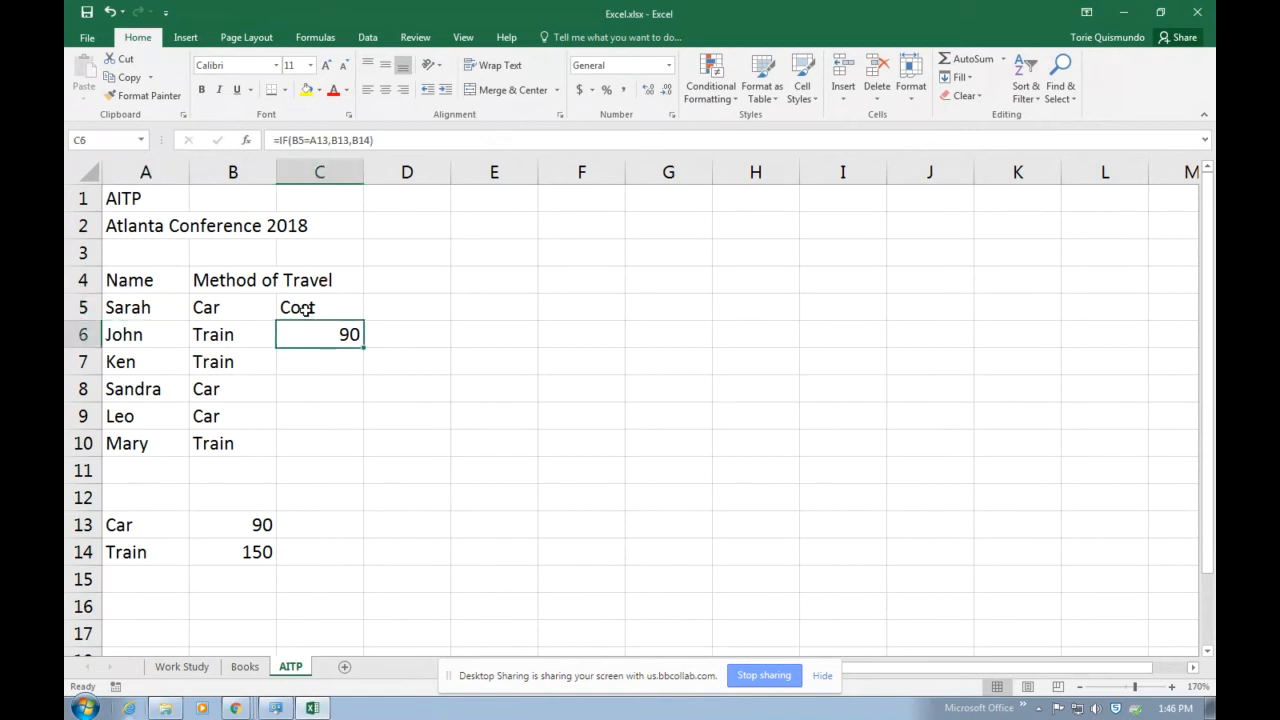
pyautogui.click(304, 309)
pyautogui.moveTo(320, 297); pyautogui.dragTo(314, 301)
pyautogui.click(314, 329)
pyautogui.click(376, 384)
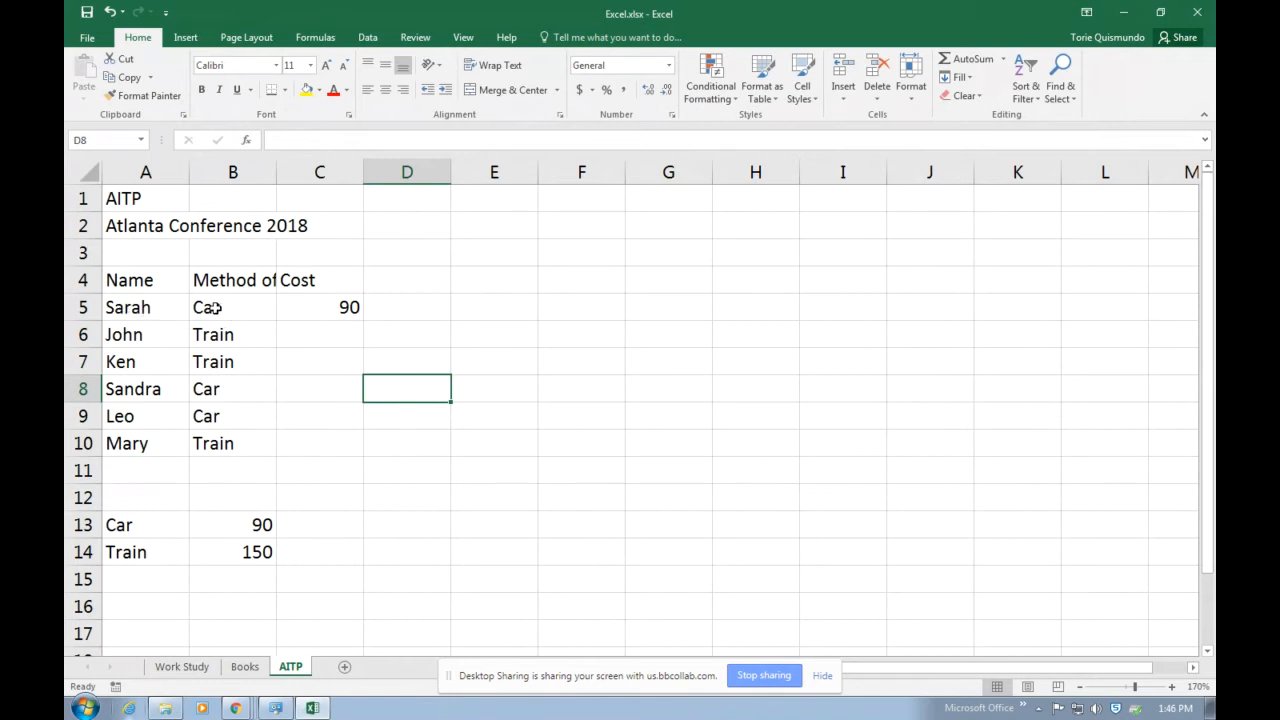
# Review the arguments of the IF function in cell C5.
pyautogui.click(313, 309)
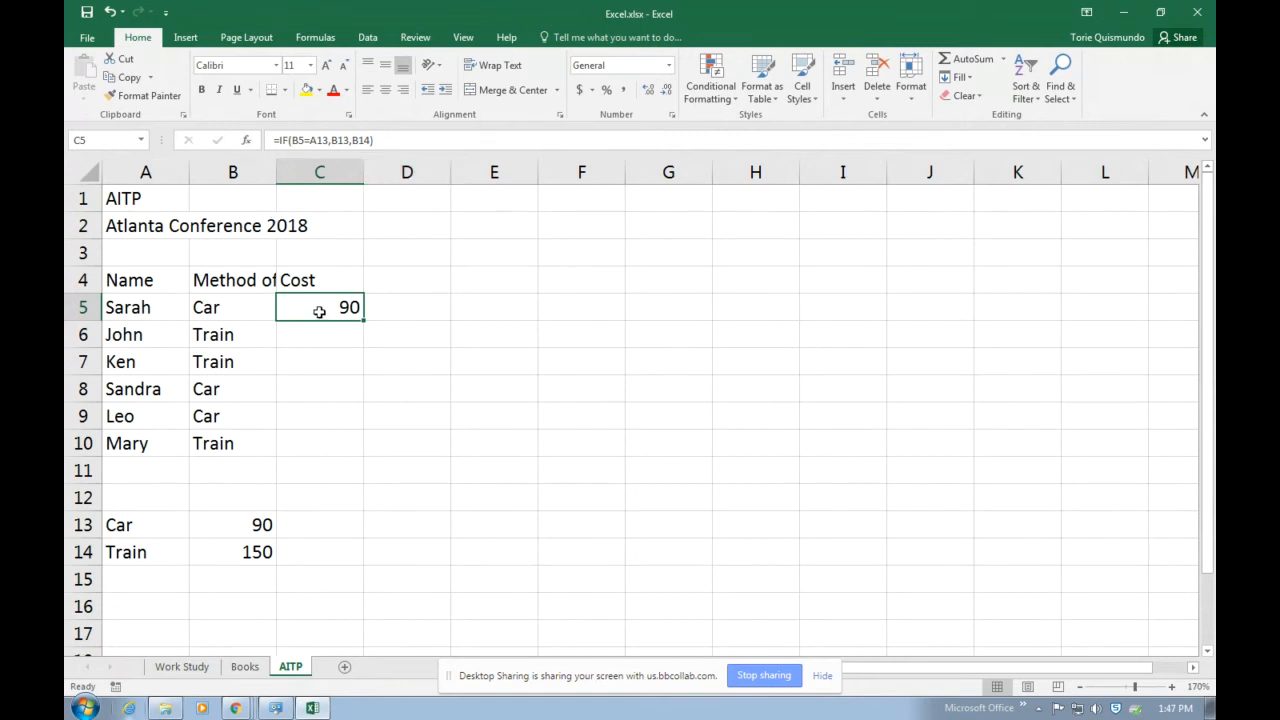
pyautogui.click(246, 140)
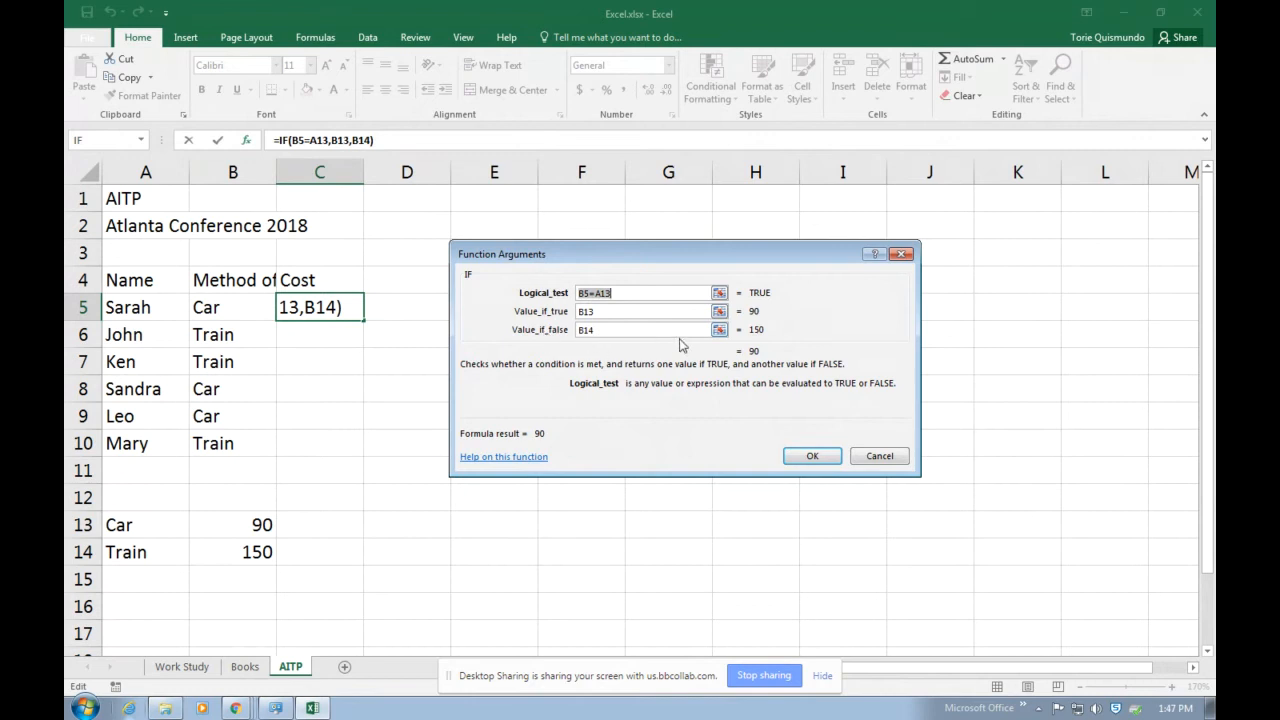
pyautogui.click(812, 458)
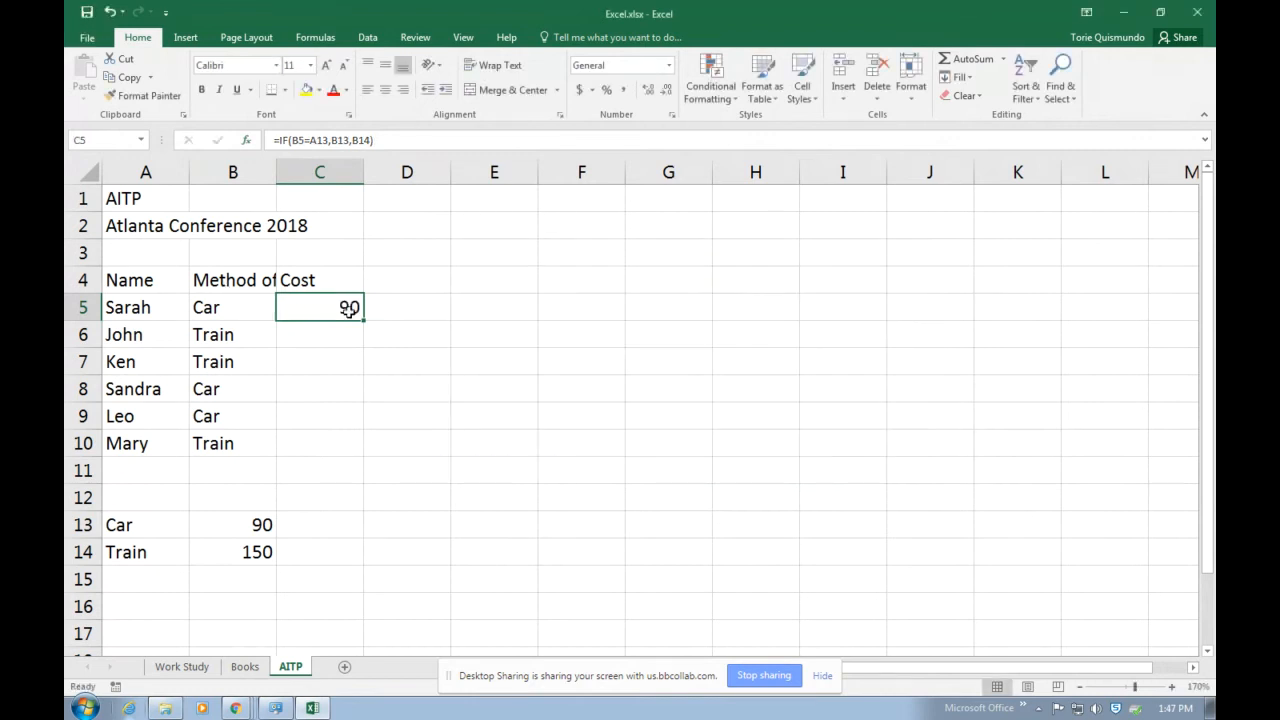
# Test the cost formula by changing the travel method in B5 to Train and back to Car.
pyautogui.click(234, 308)
pyautogui.write('T')
pyautogui.press('BackSpace')
pyautogui.write('rain')
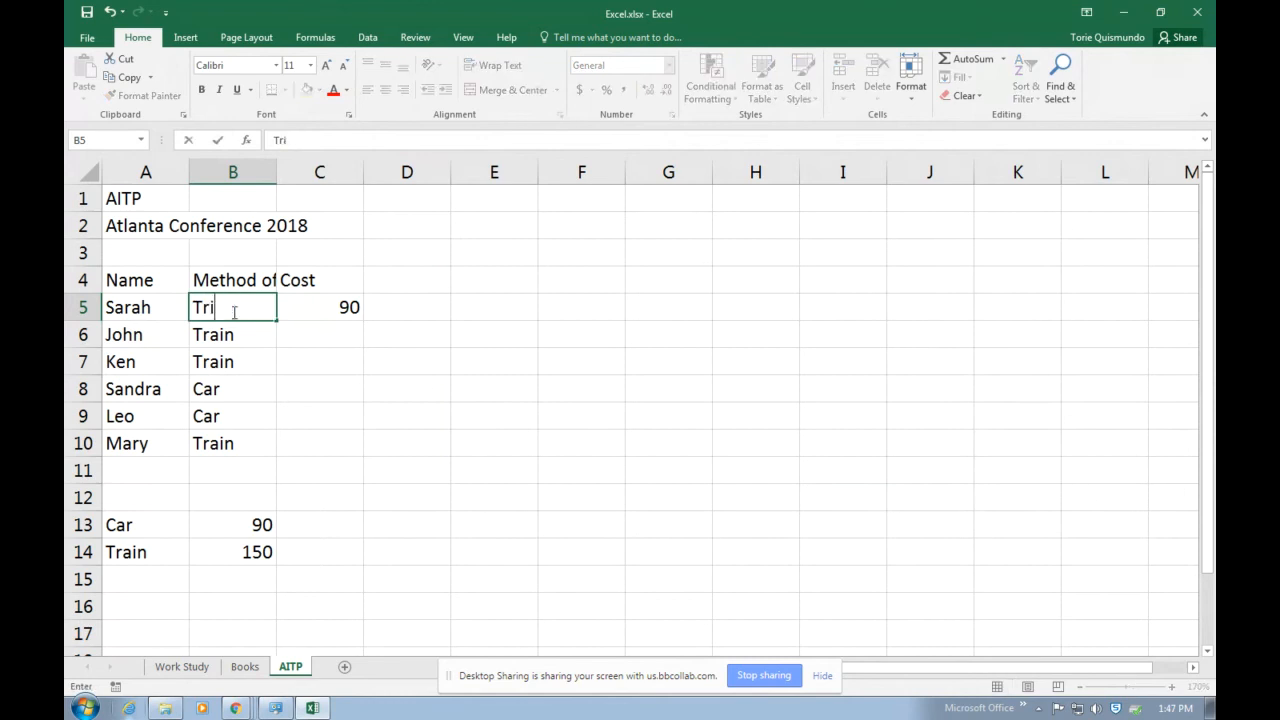
pyautogui.press('Return')
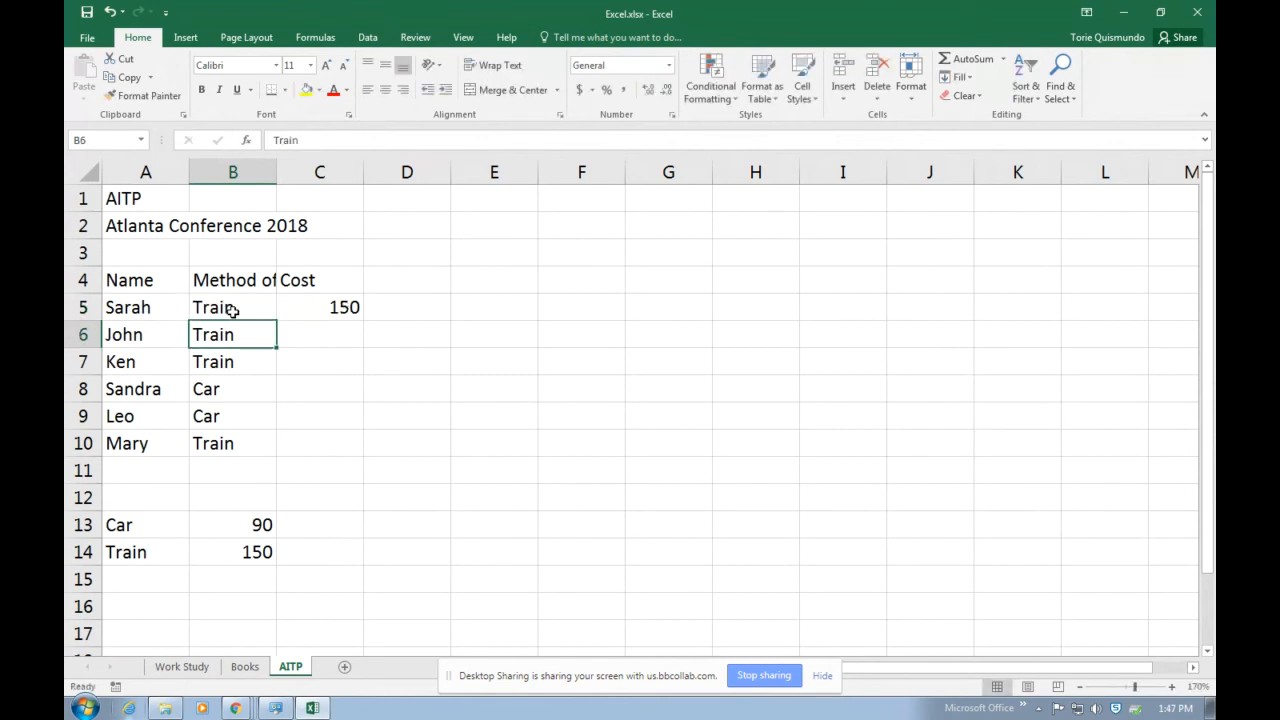
pyautogui.click(232, 311)
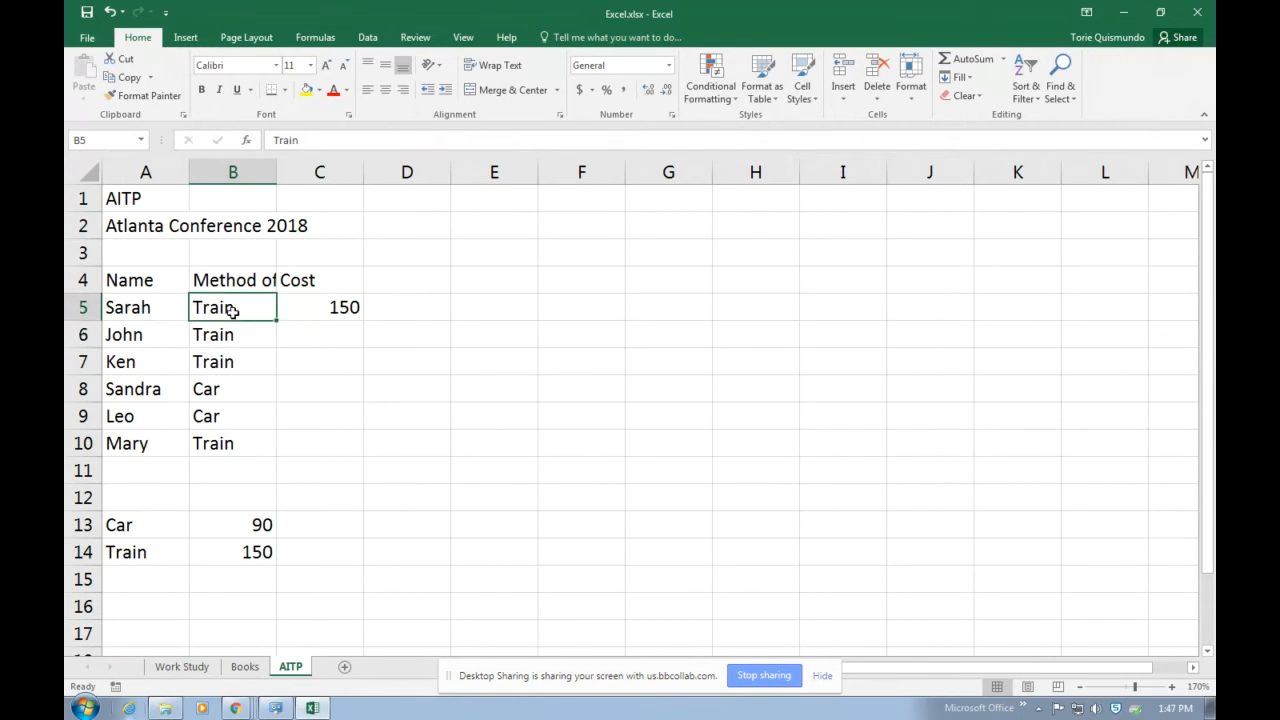
pyautogui.write('Car')
pyautogui.press('Return')
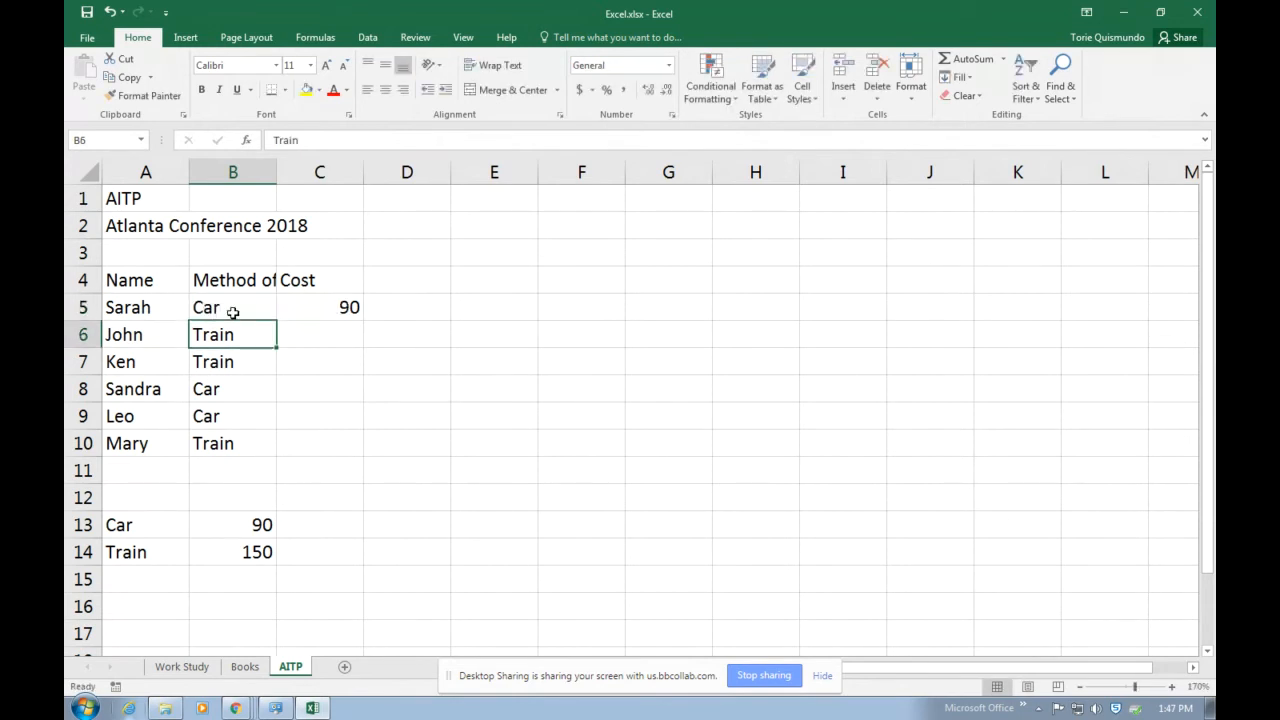
# Copy the IF formula from C5 down through C10 for the remaining attendees.
pyautogui.click(304, 311)
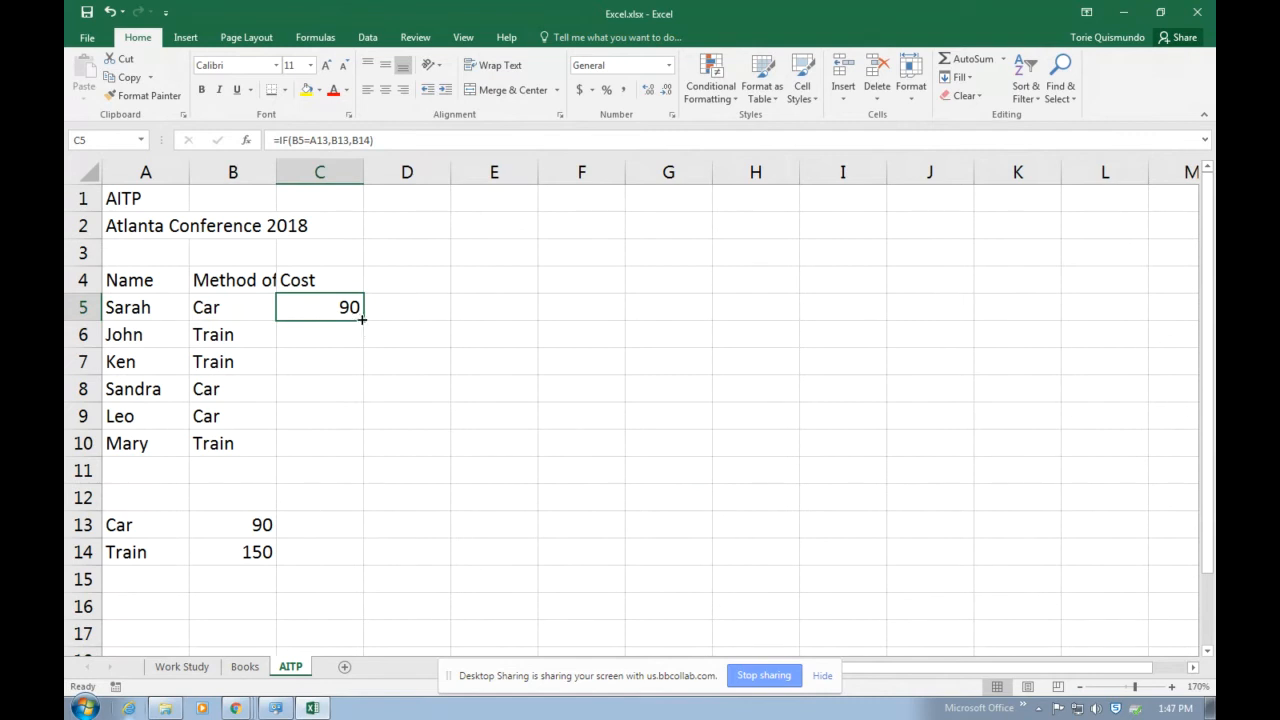
pyautogui.moveTo(362, 318); pyautogui.dragTo(355, 455)
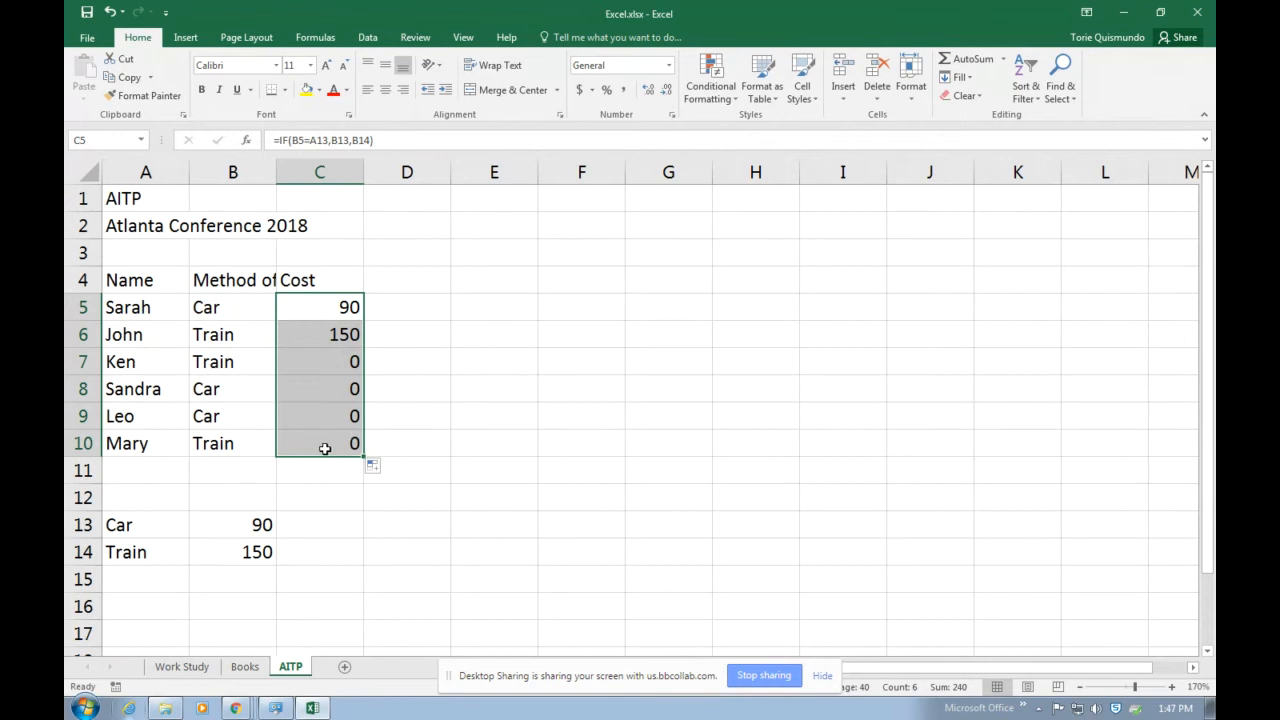
# Display the worksheet's formulas, examine the cell references copied into C6 through C8, and return to the normal value view.
pyautogui.hotkey('ctrl', '`')
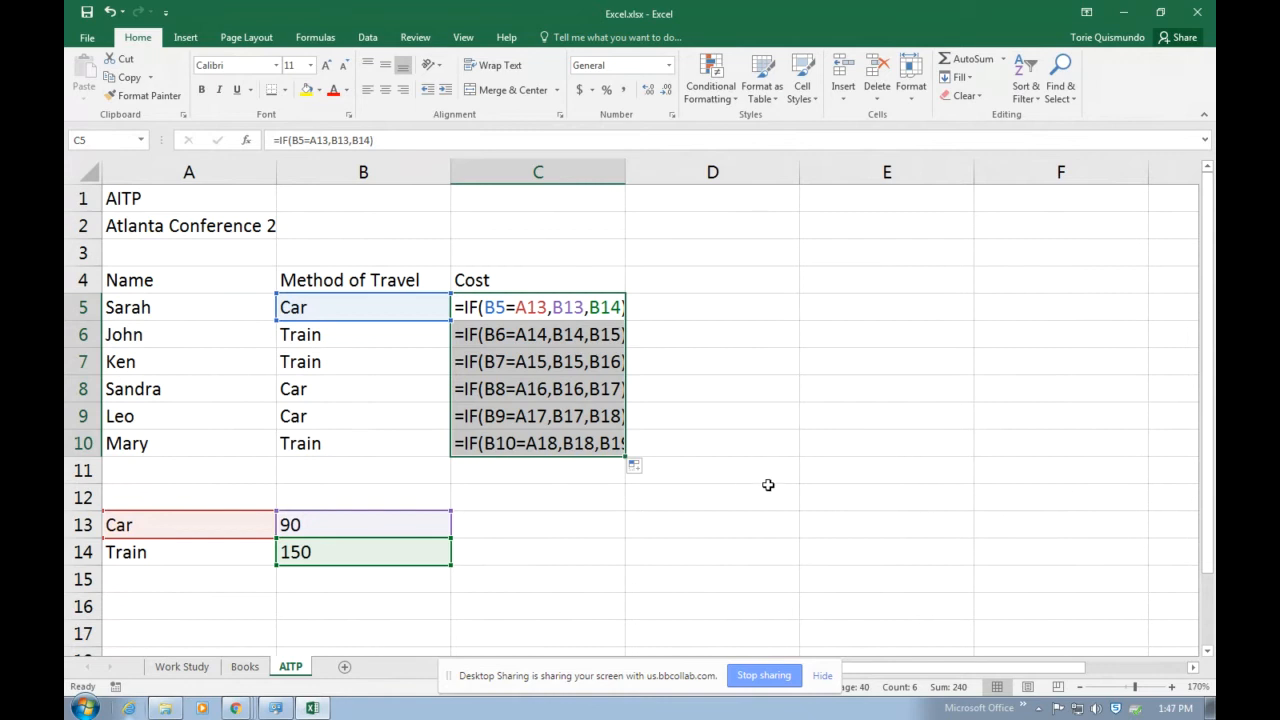
pyautogui.click(537, 335)
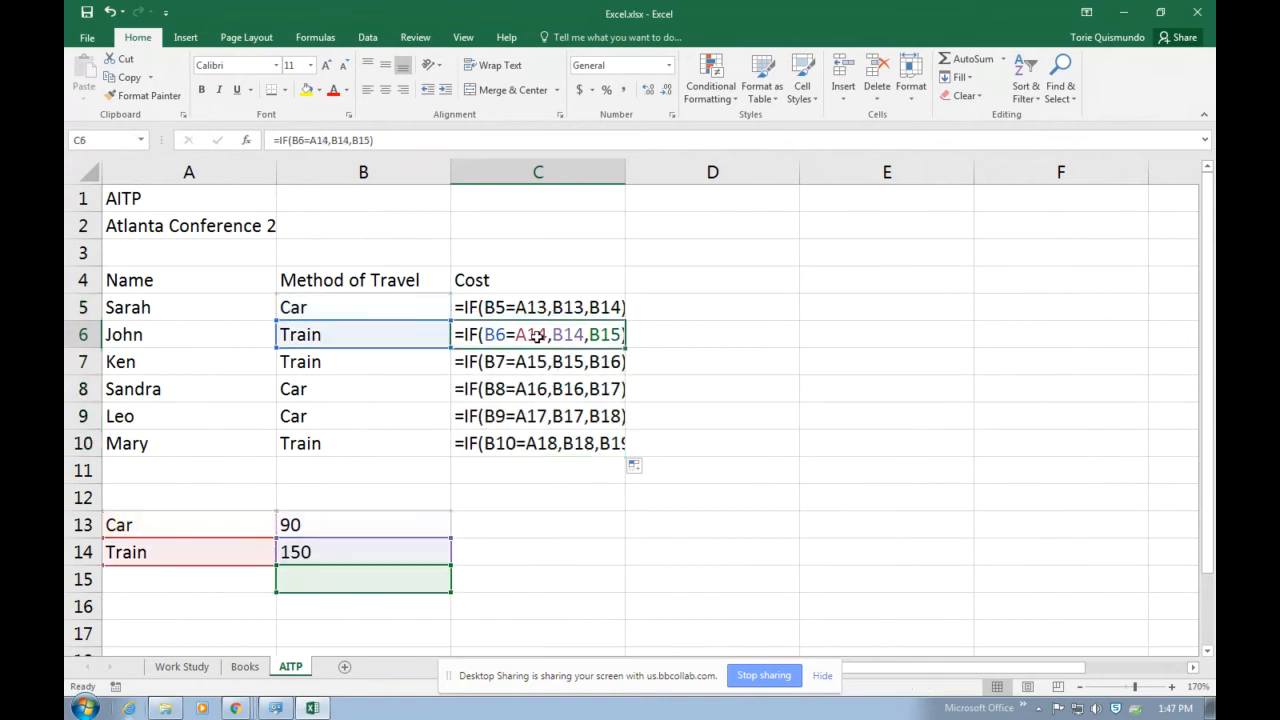
pyautogui.click(533, 363)
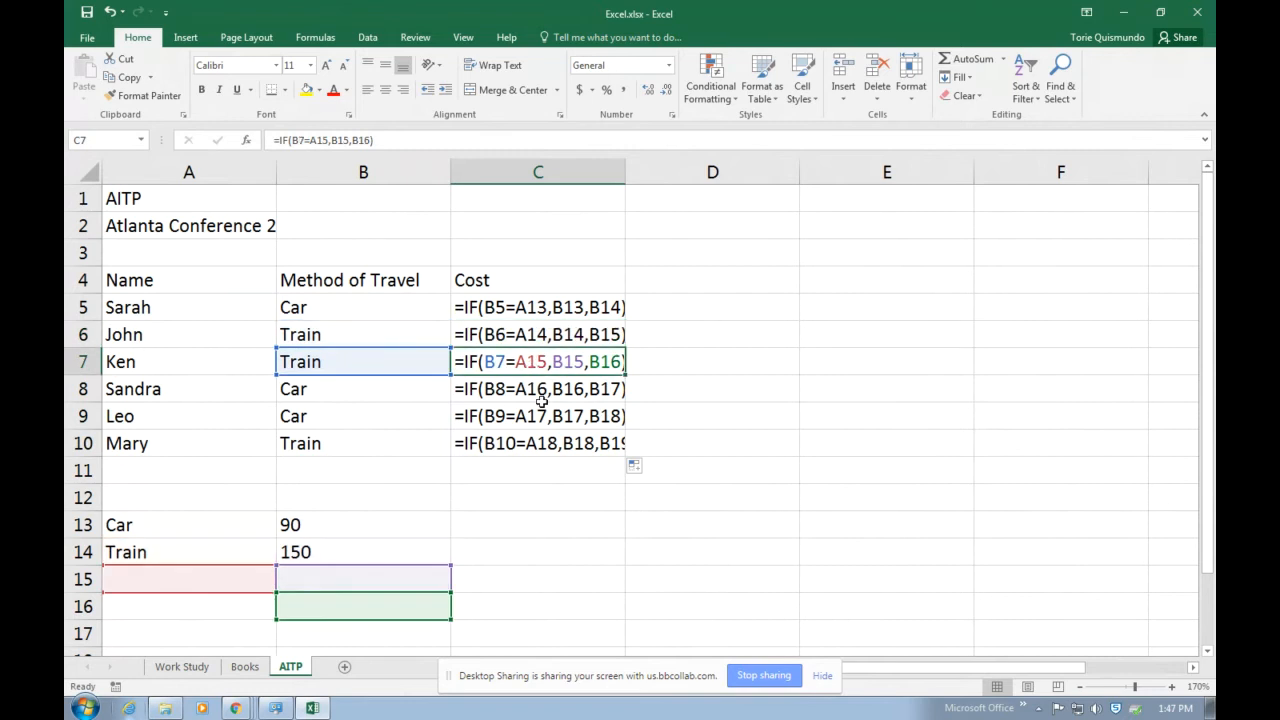
pyautogui.click(540, 390)
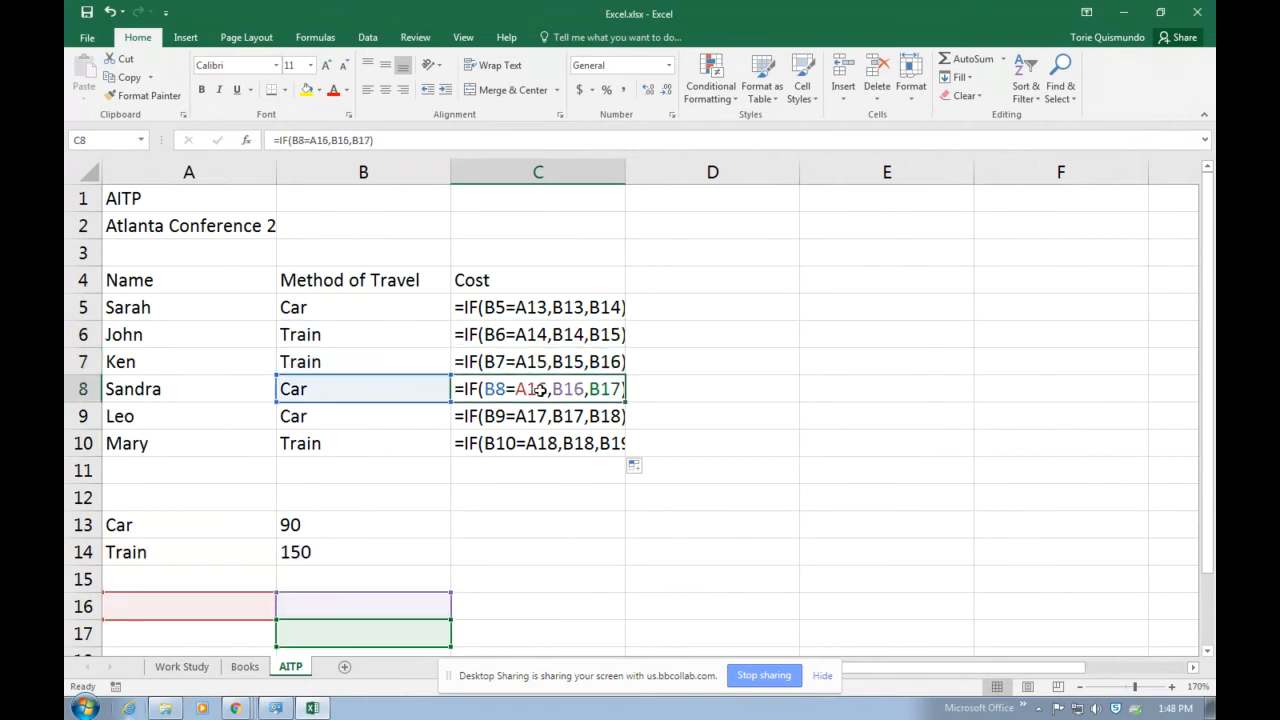
pyautogui.hotkey('ctrl', '`')
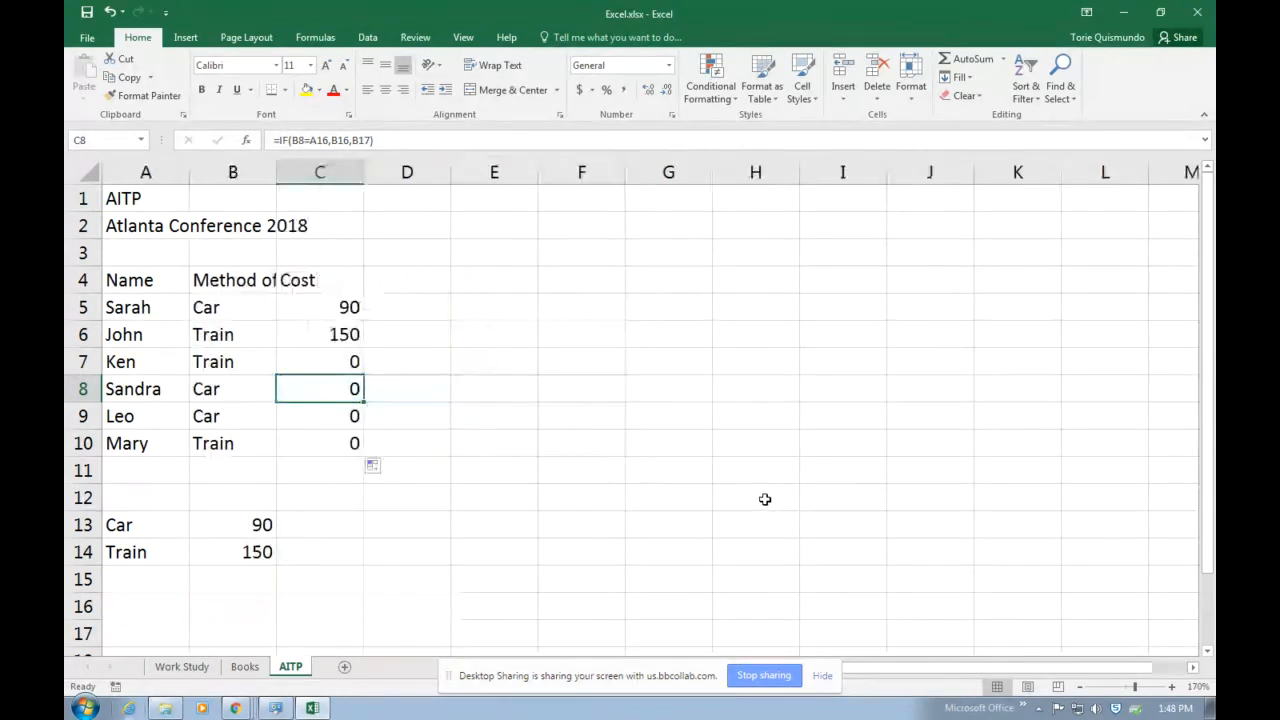
pyautogui.click(334, 303)
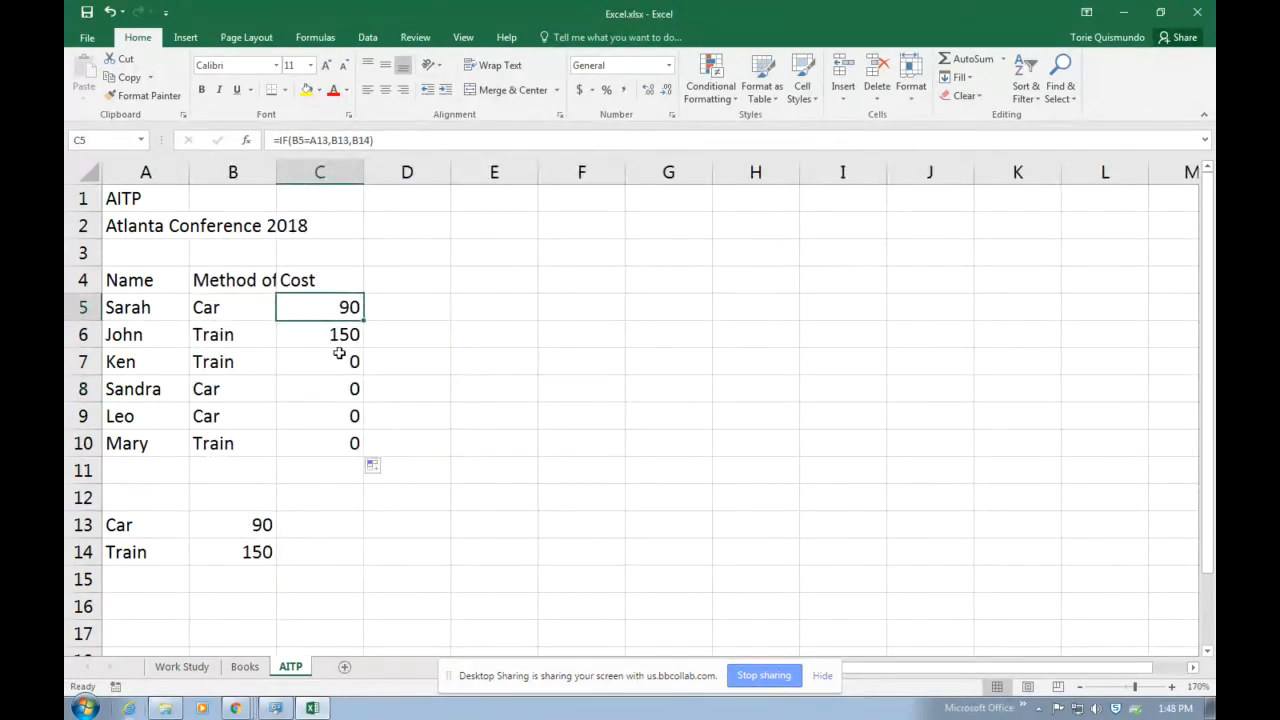
# Clear the copied cost formulas from cells C6 through C10.
pyautogui.press('Down')
pyautogui.keyDown('shift'); pyautogui.click(357, 443); pyautogui.keyUp('shift')
pyautogui.press('Delete')
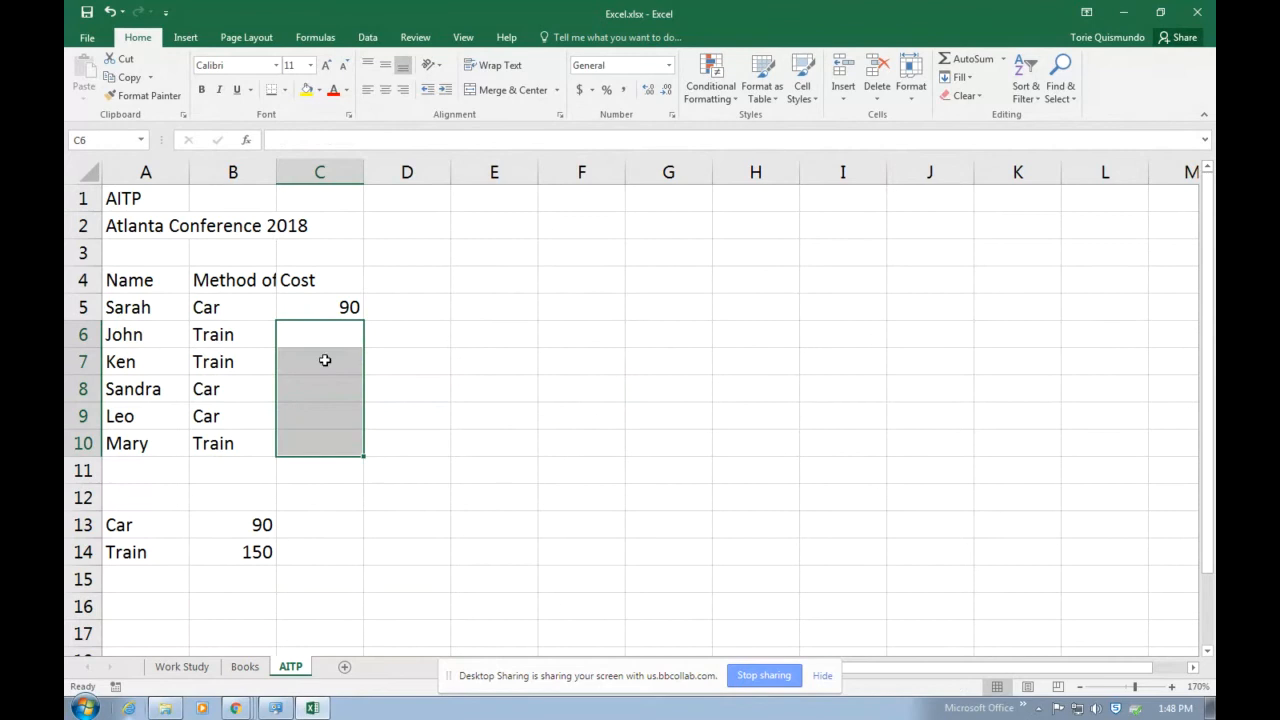
# Edit the IF function in C5 so its logical test uses an absolute reference, B5=$A$13.
pyautogui.click(306, 311)
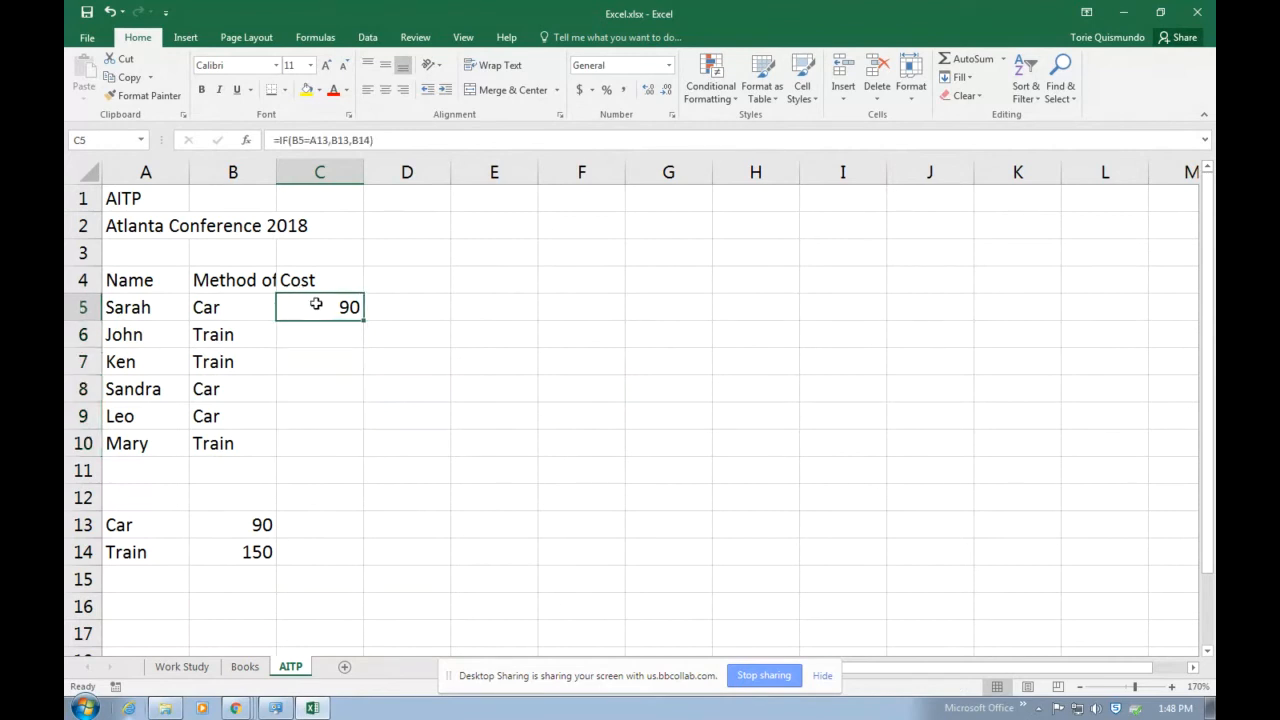
pyautogui.click(246, 140)
pyautogui.moveTo(622, 252); pyautogui.dragTo(584, 234)
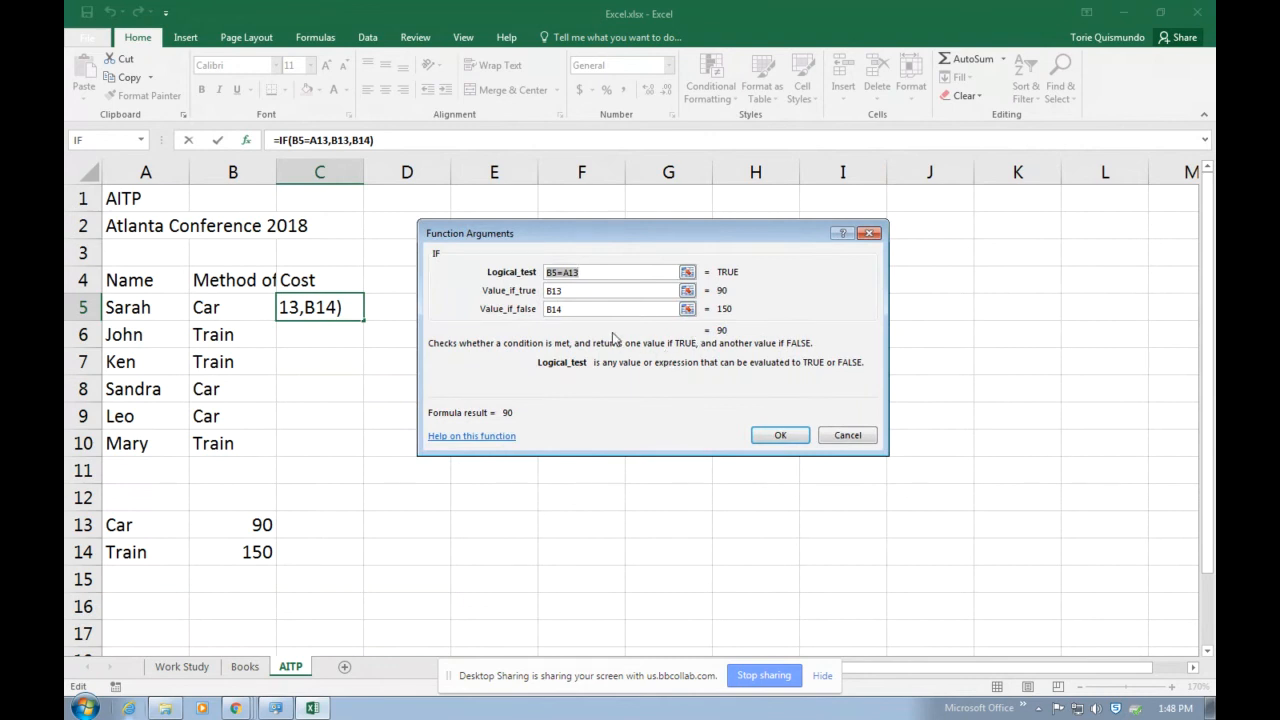
pyautogui.click(566, 273)
pyautogui.press('F4')
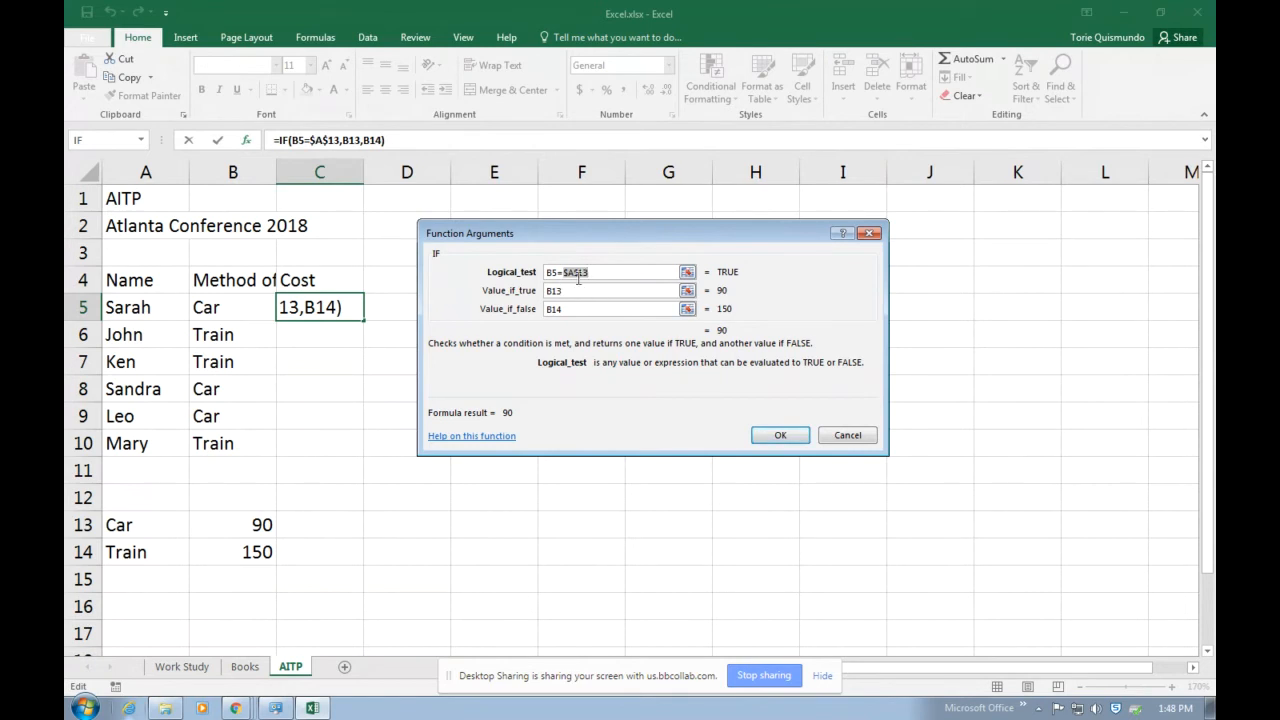
pyautogui.press('F4')
pyautogui.press('F4')
pyautogui.press('F4')
pyautogui.press('F4')
# Make the true and false values of the IF function absolute as $B$13 and $B$14, and accept the formula.
pyautogui.click(558, 291)
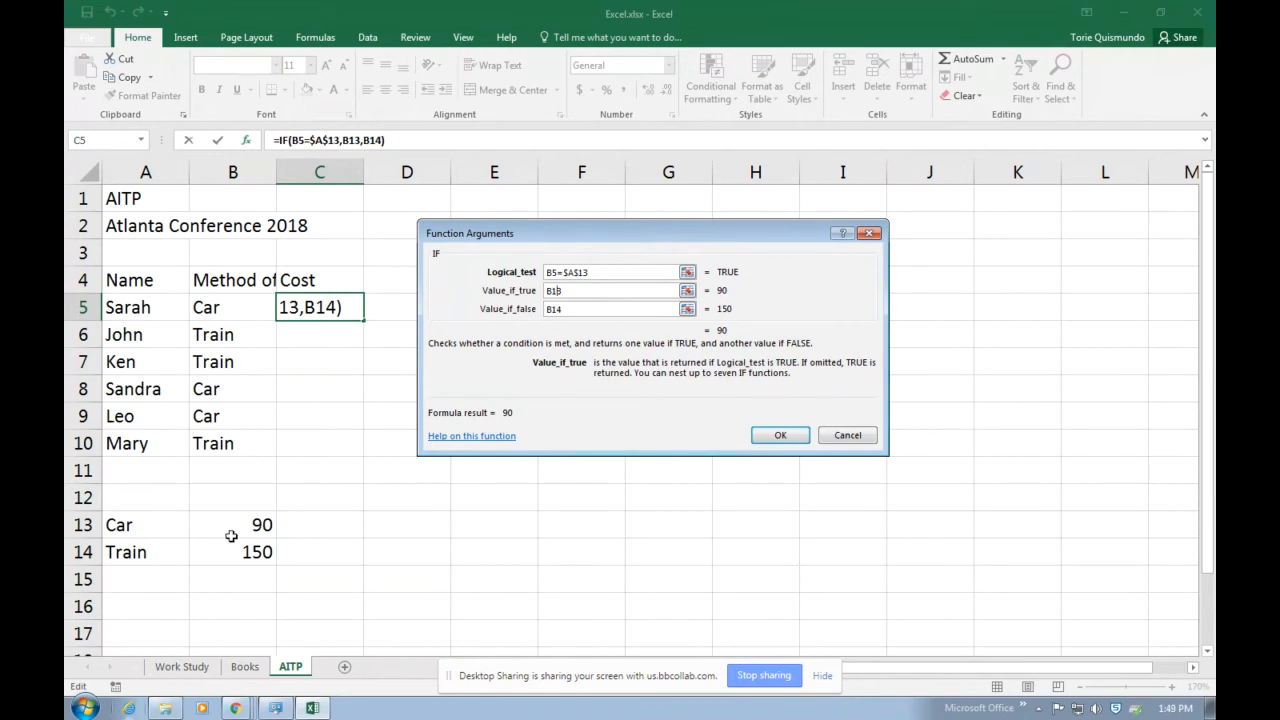
pyautogui.press('F4')
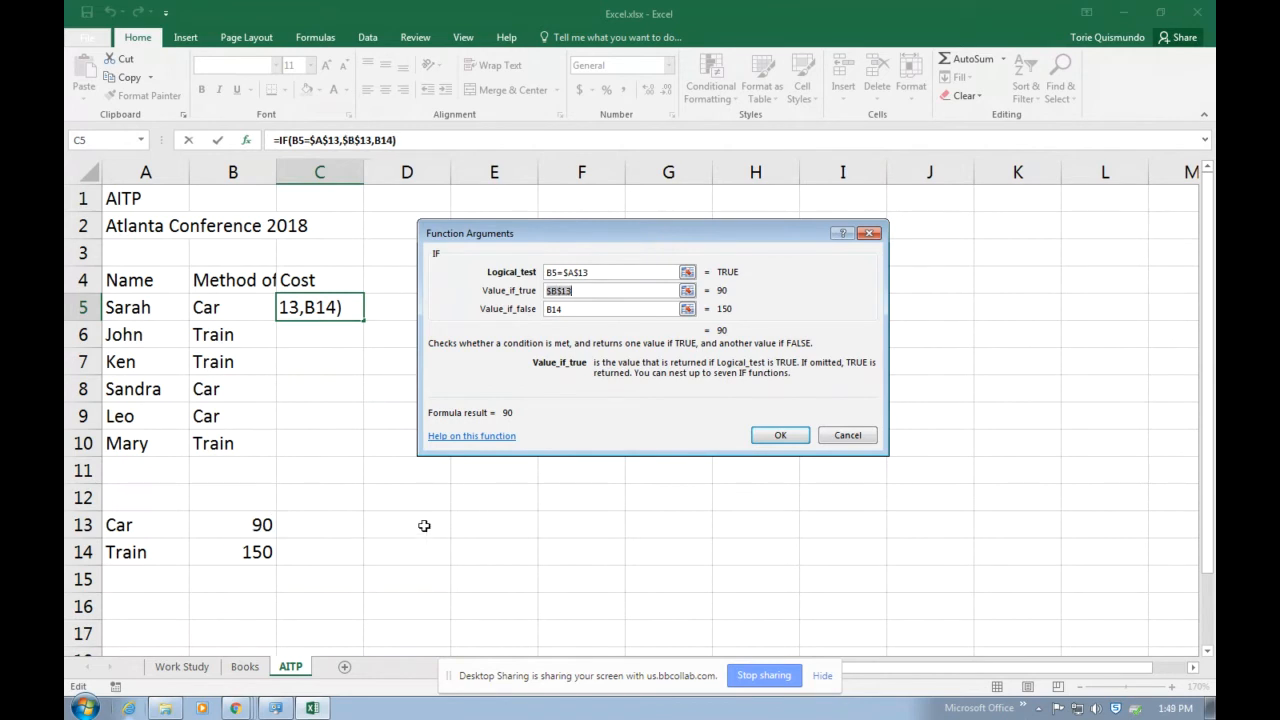
pyautogui.click(553, 312)
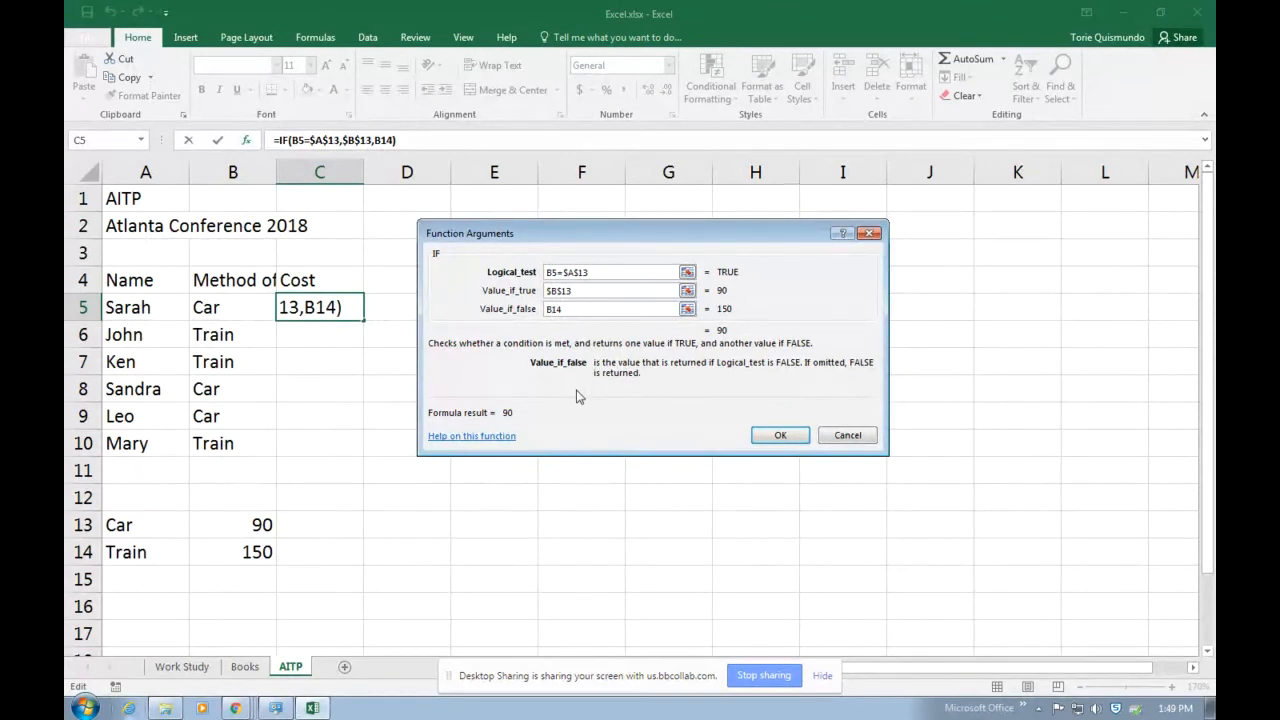
pyautogui.press('F4')
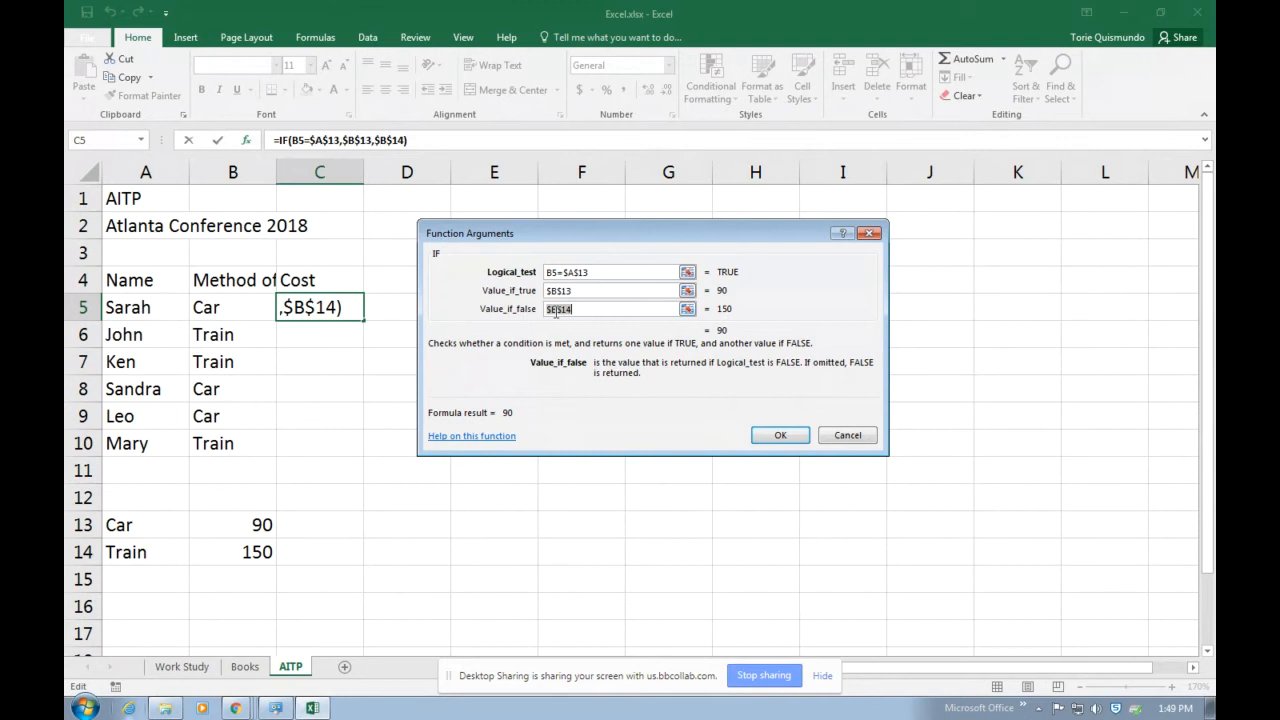
pyautogui.click(780, 435)
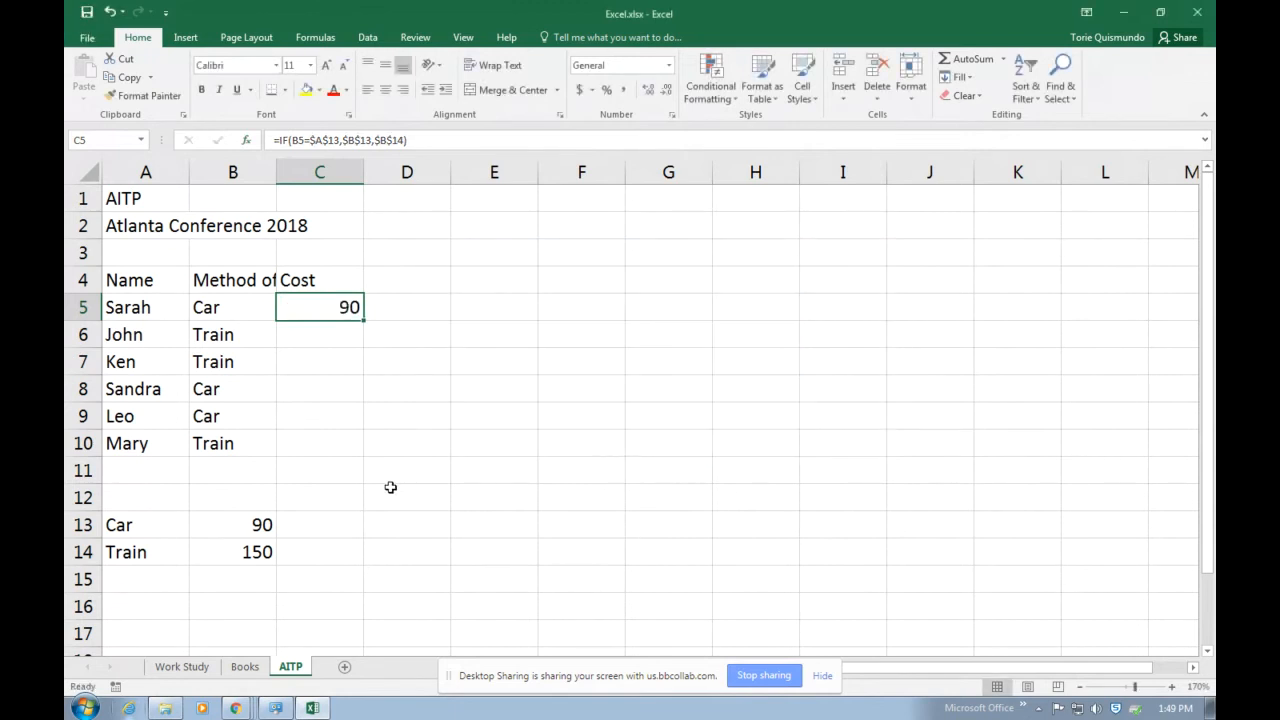
# Change the travel method in B5 to Train to test the revised cost formula.
pyautogui.click(185, 307)
pyautogui.click(200, 308)
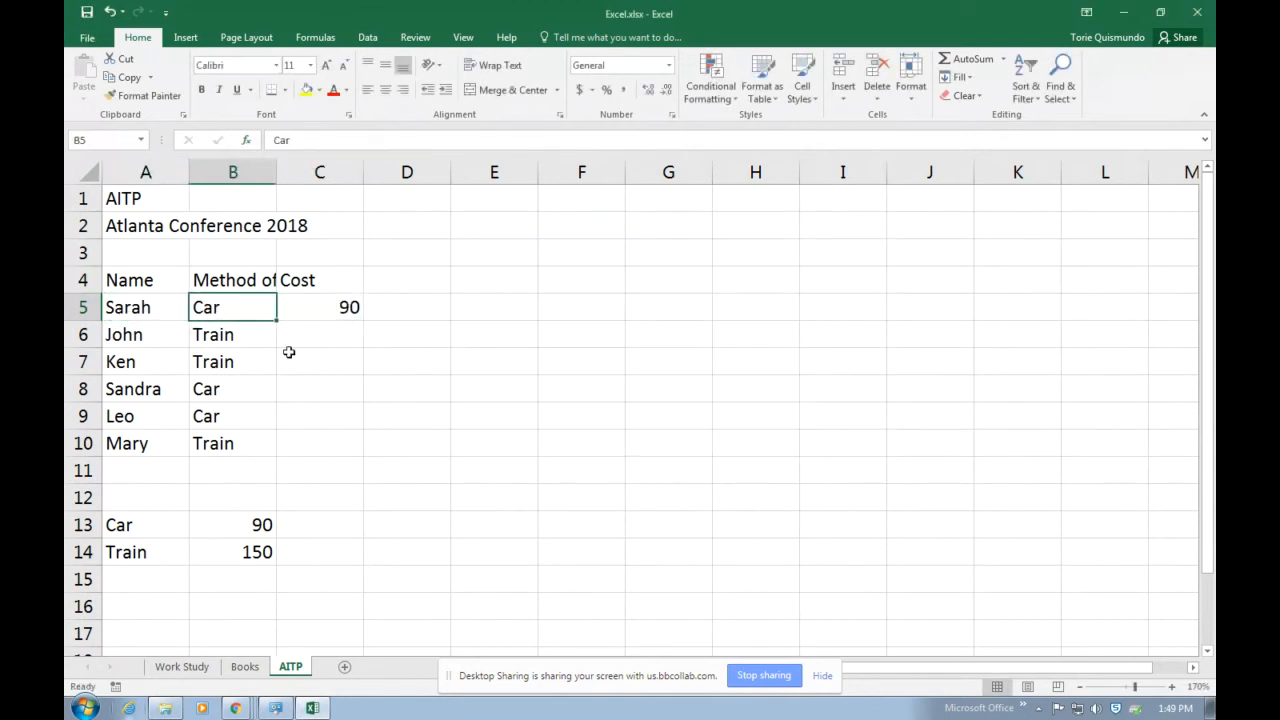
pyautogui.click(349, 307)
pyautogui.click(244, 307)
pyautogui.write('Train')
pyautogui.press('Return')
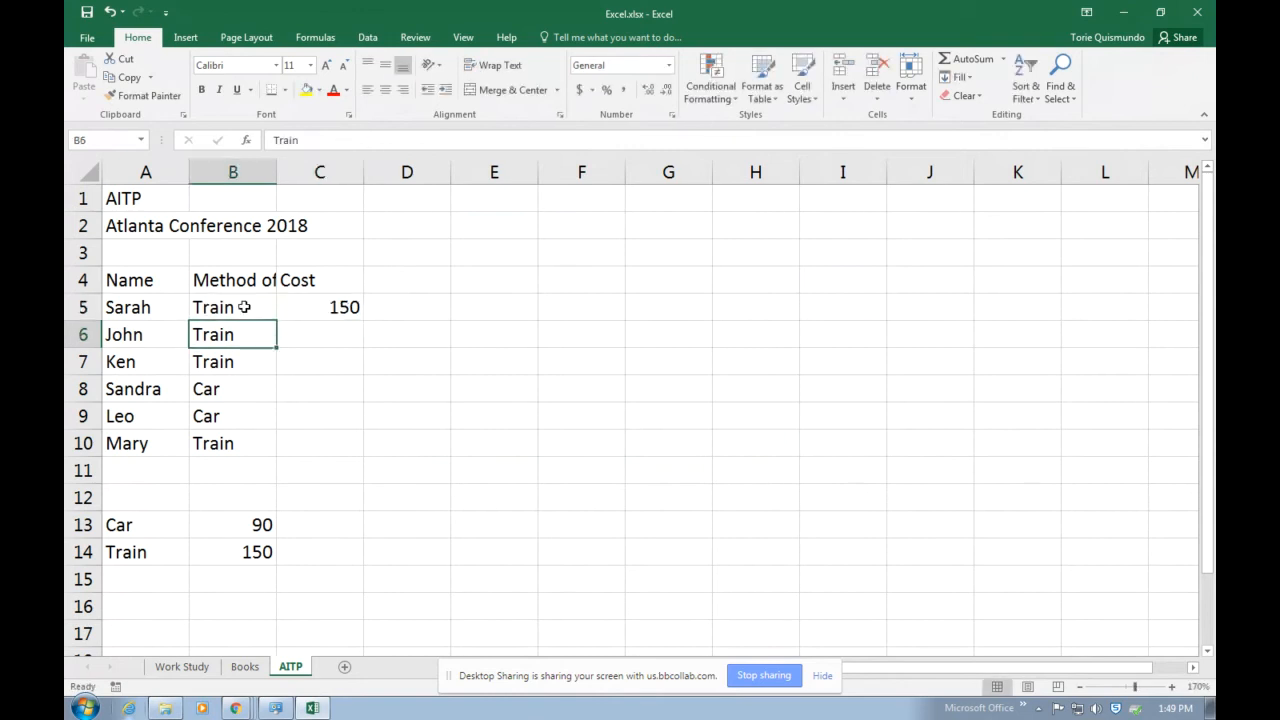
# Fill the absolute-reference IF formula from C5 down through C10 and check the references in the copied cells.
pyautogui.click(286, 305)
pyautogui.moveTo(364, 321); pyautogui.dragTo(358, 453)
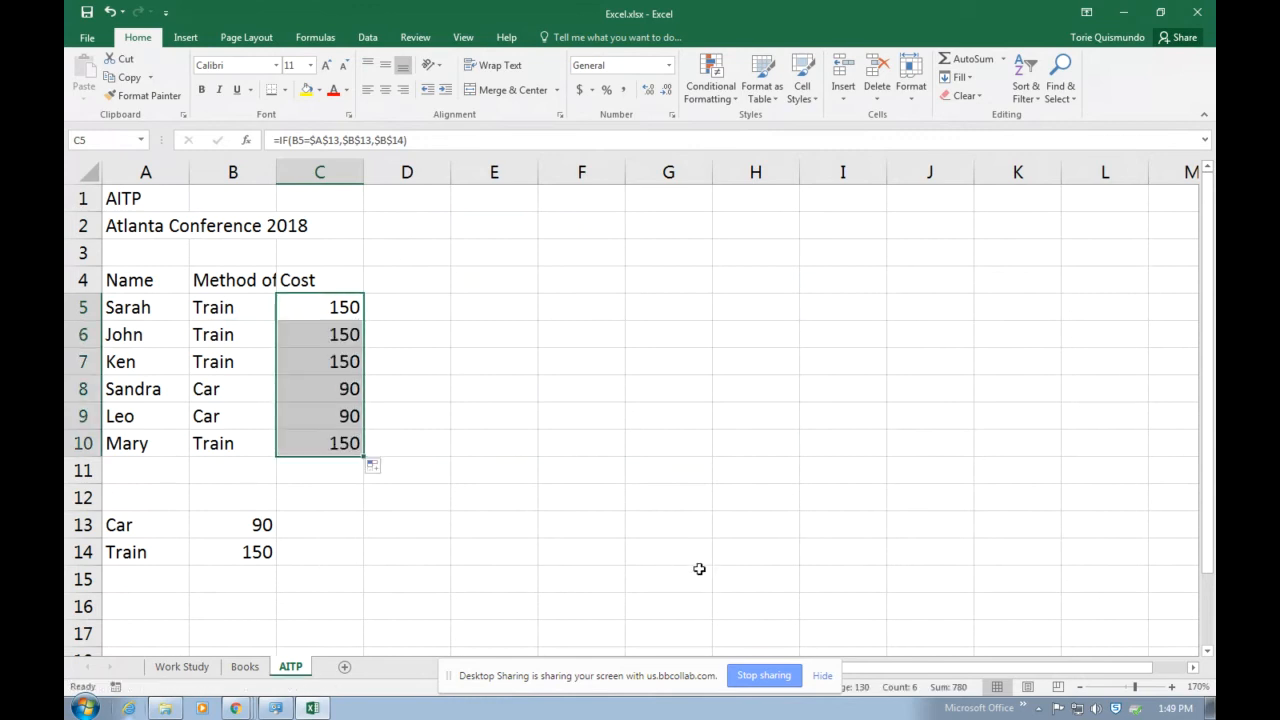
pyautogui.click(331, 337)
pyautogui.click(326, 361)
pyautogui.click(334, 389)
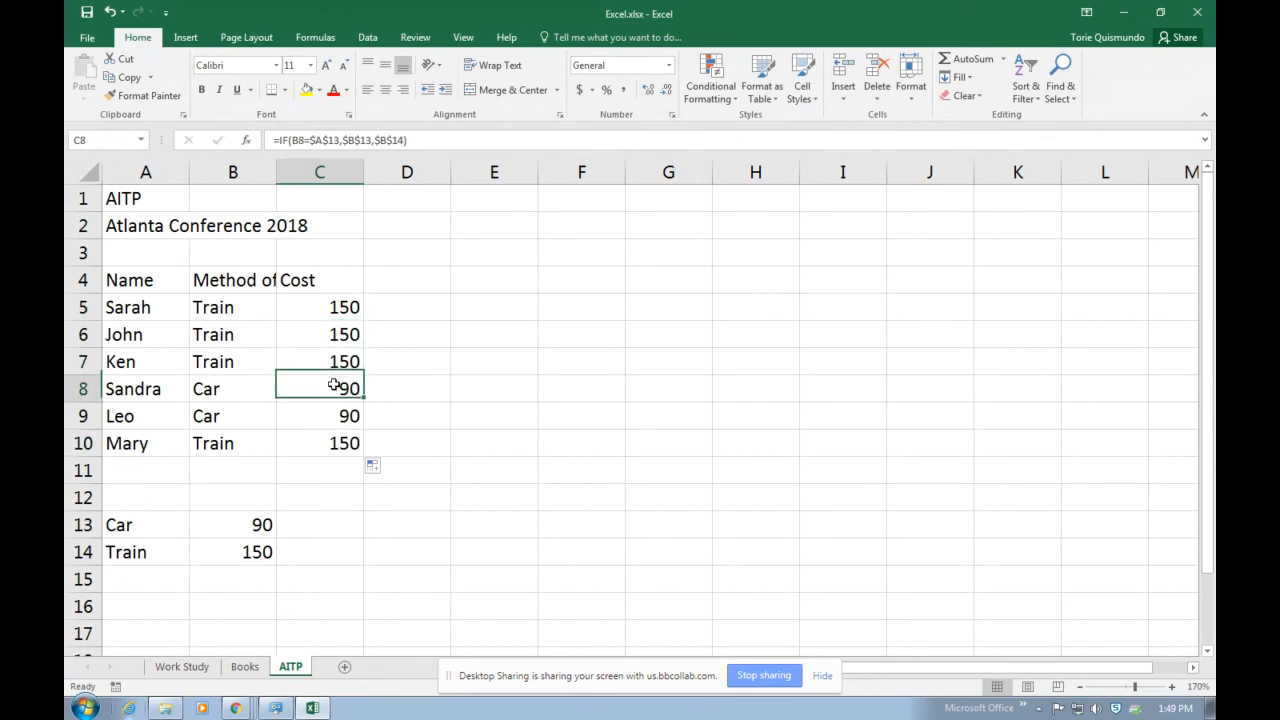
pyautogui.click(324, 414)
pyautogui.click(346, 452)
pyautogui.click(494, 524)
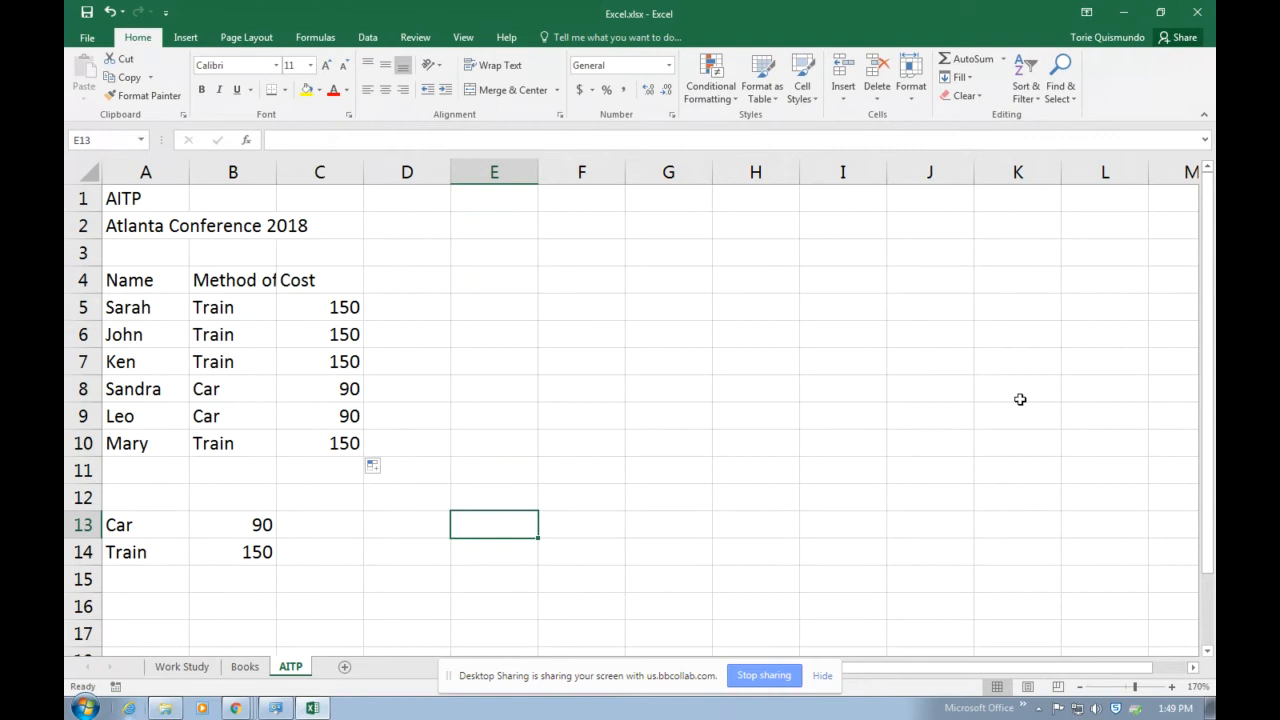
# Test the cost formulas with a Car price of 500 and a Train price of 900, and undo both price changes.
pyautogui.click(258, 527)
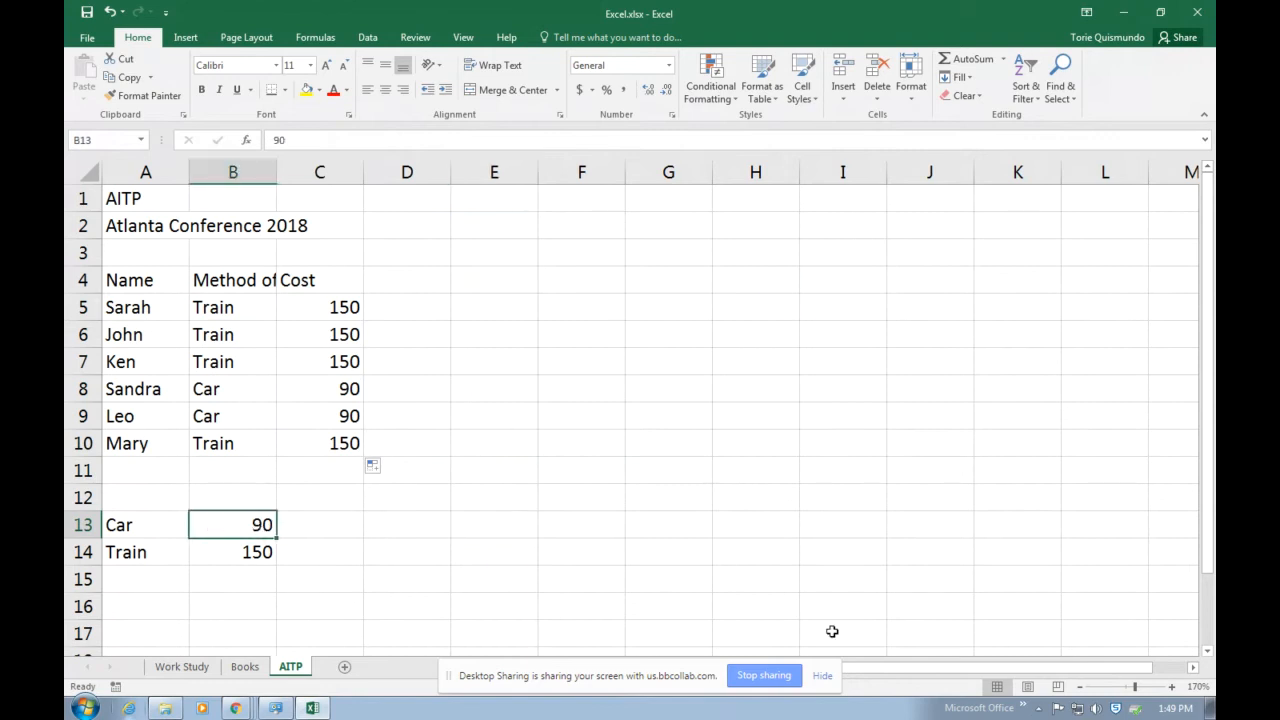
pyautogui.write('500')
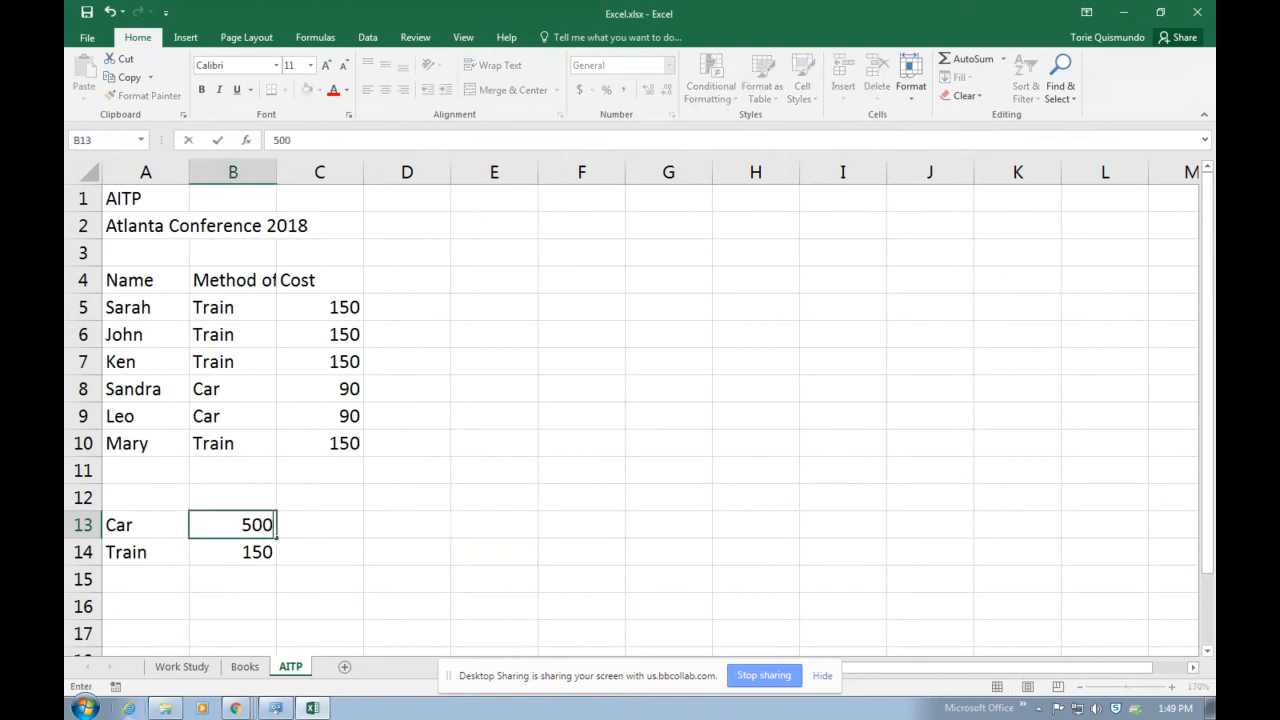
pyautogui.press('Return')
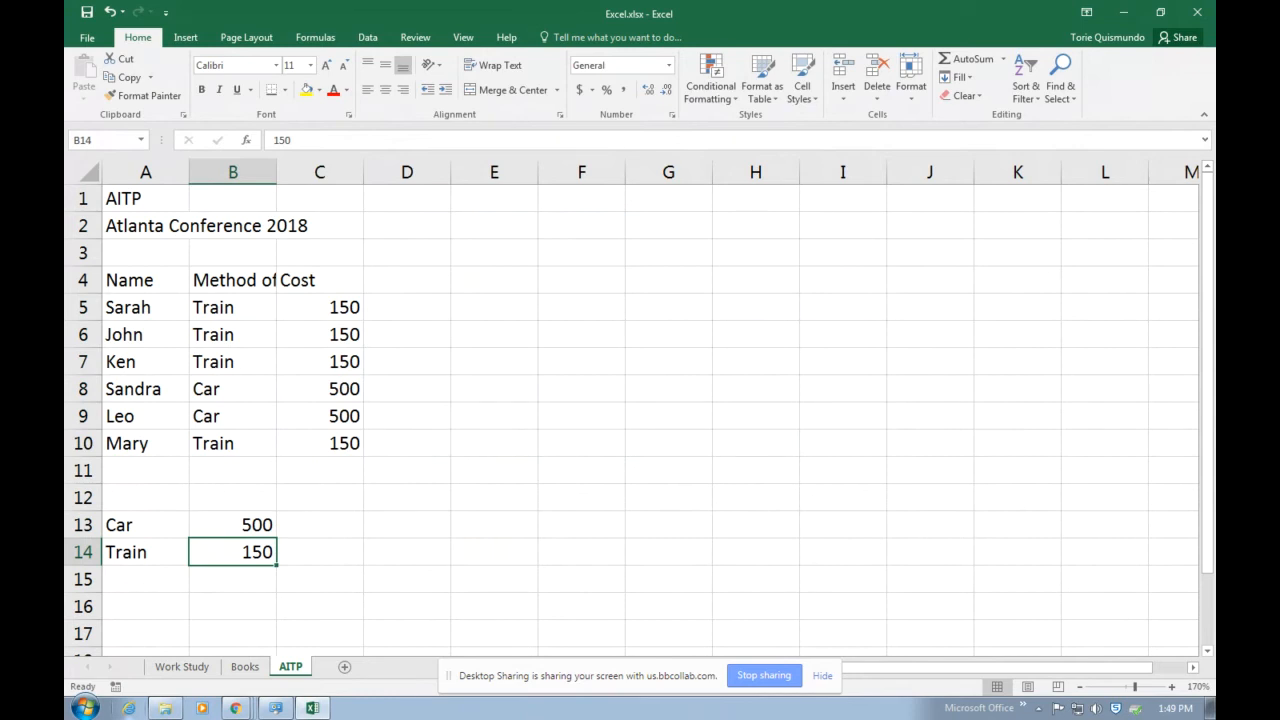
pyautogui.write('900')
pyautogui.press('Return')
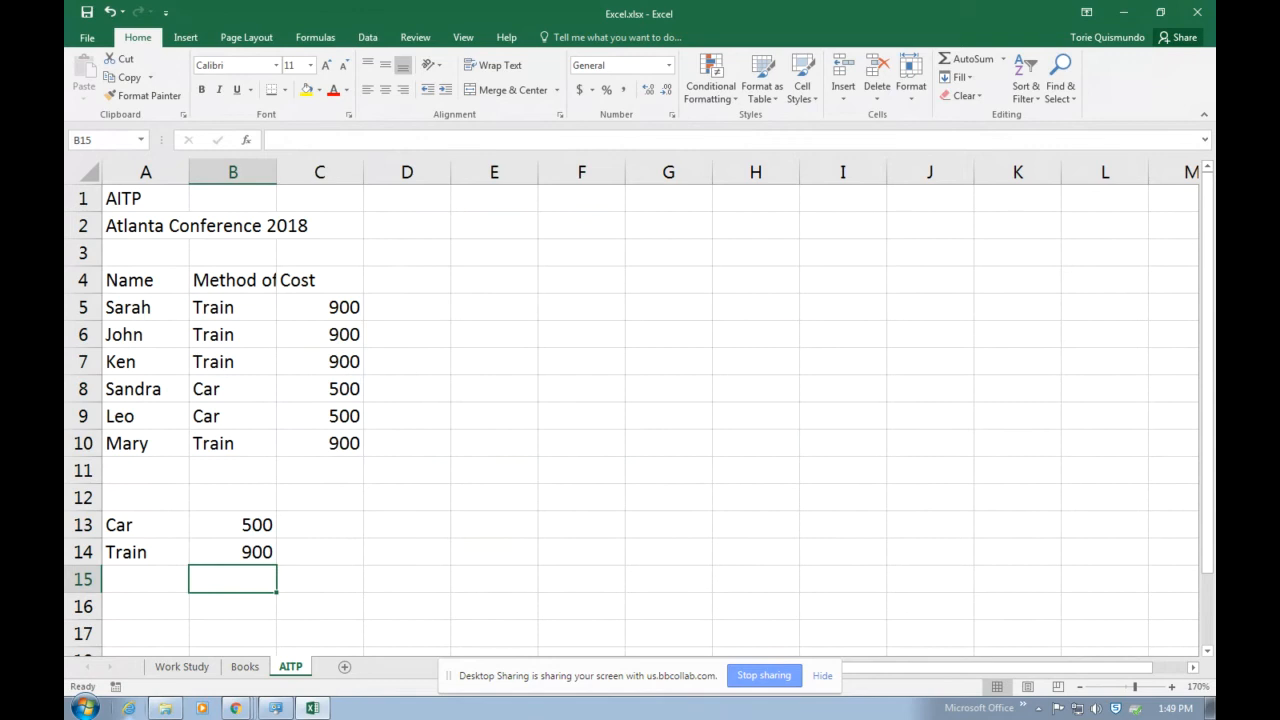
pyautogui.click(109, 12)
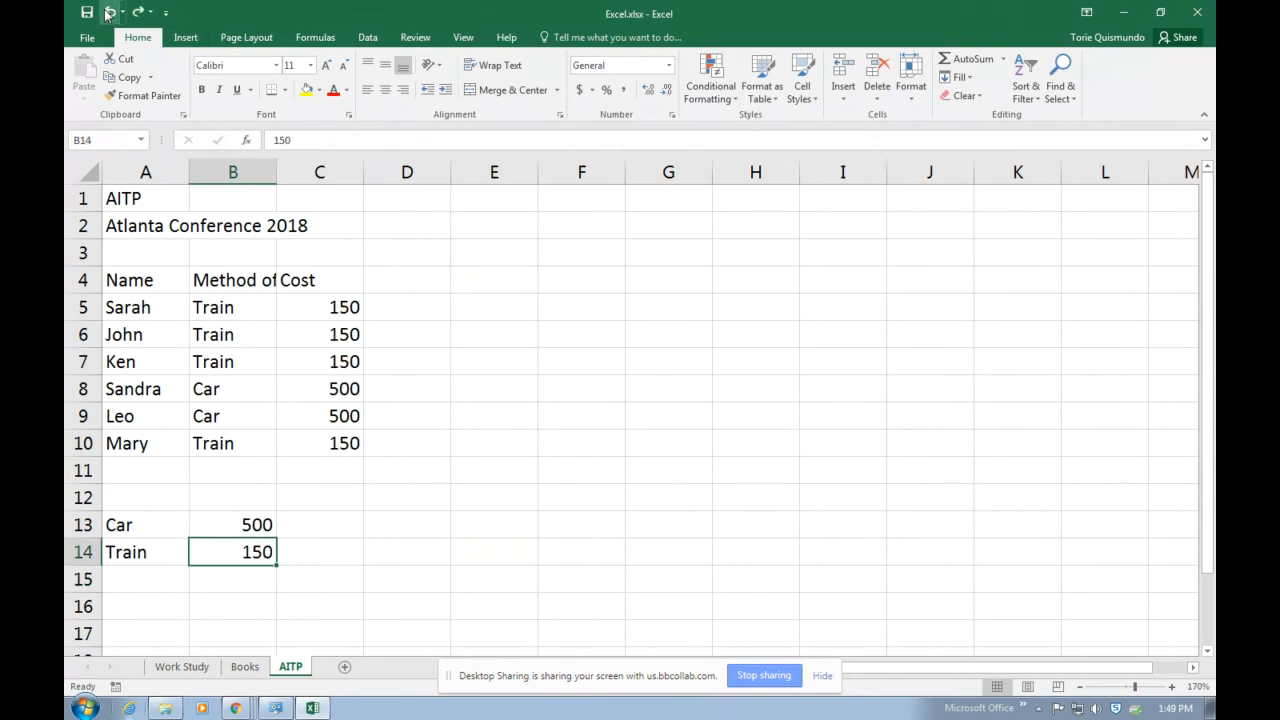
pyautogui.click(110, 14)
pyautogui.click(494, 412)
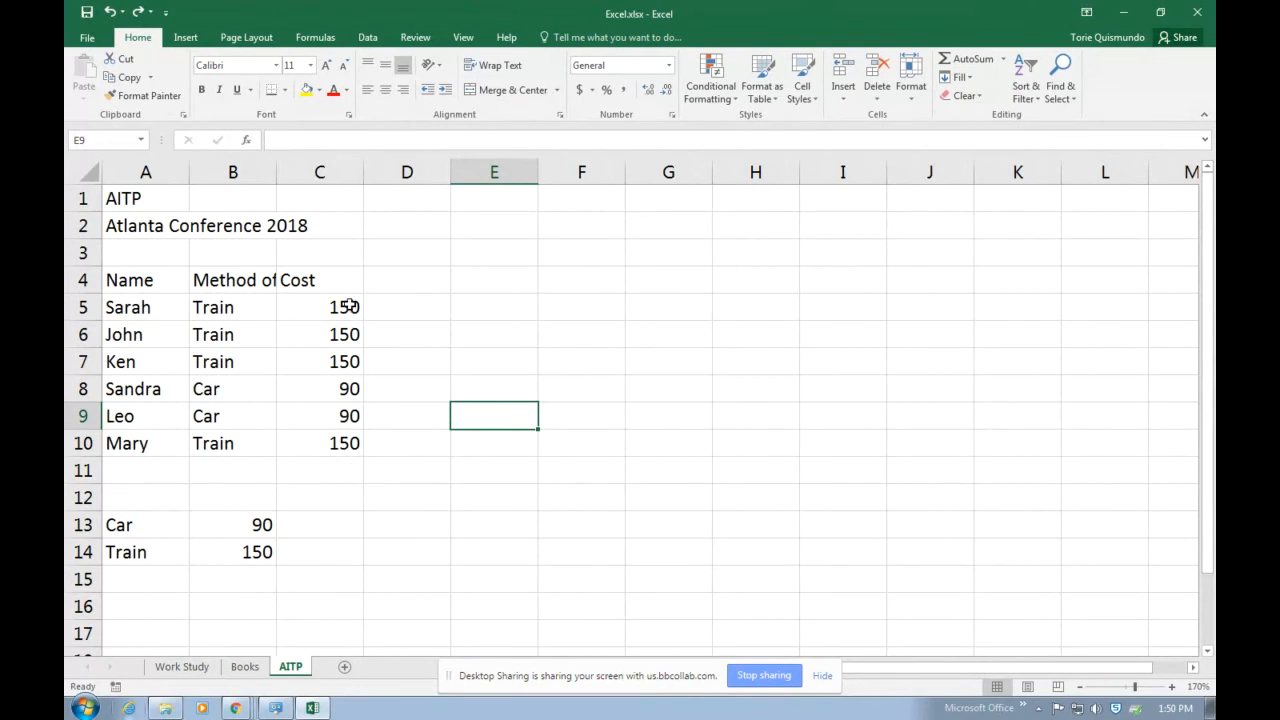
# Try a red font color on the costs in C5 through C7 and undo it.
pyautogui.moveTo(348, 306); pyautogui.dragTo(354, 441)
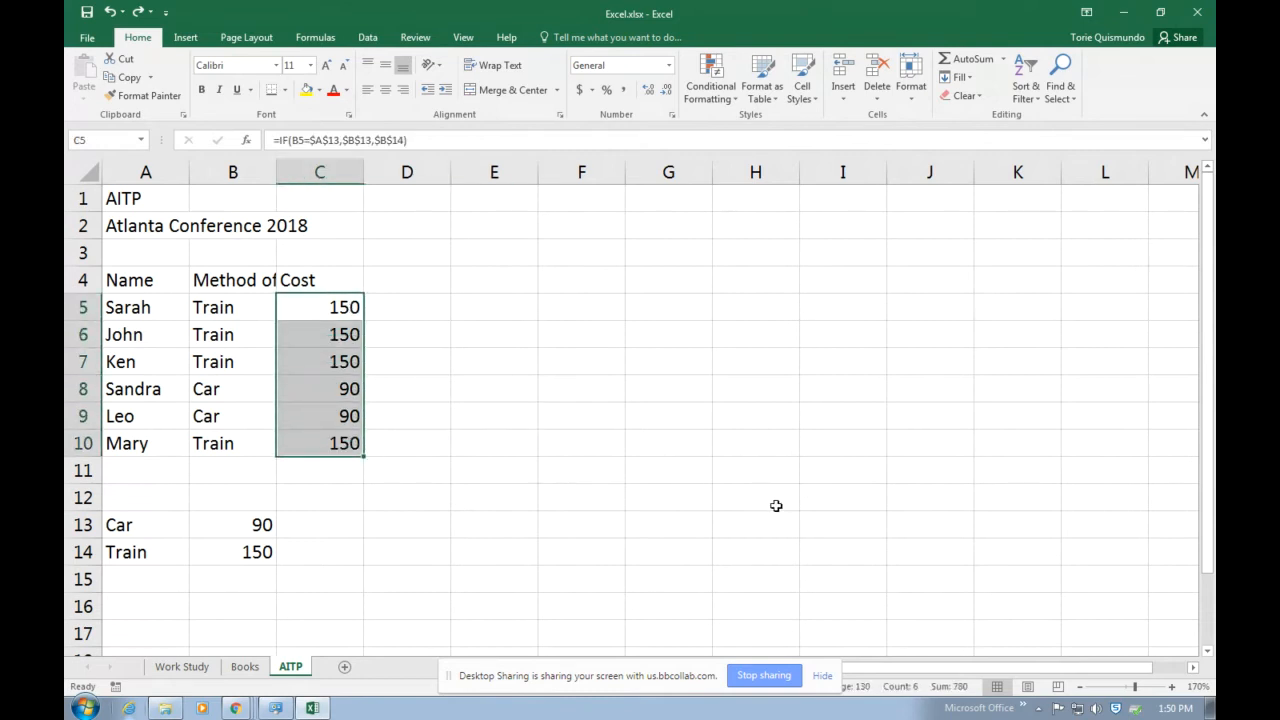
pyautogui.click(574, 432)
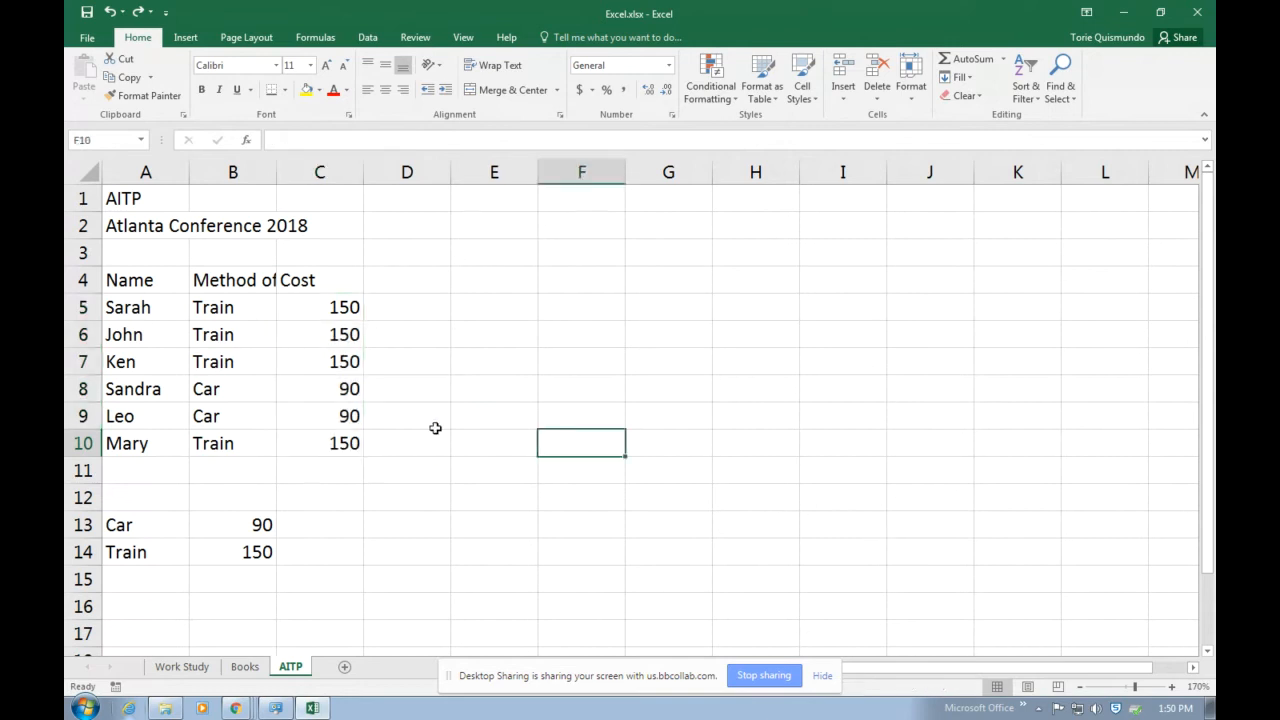
pyautogui.moveTo(342, 305); pyautogui.dragTo(340, 361)
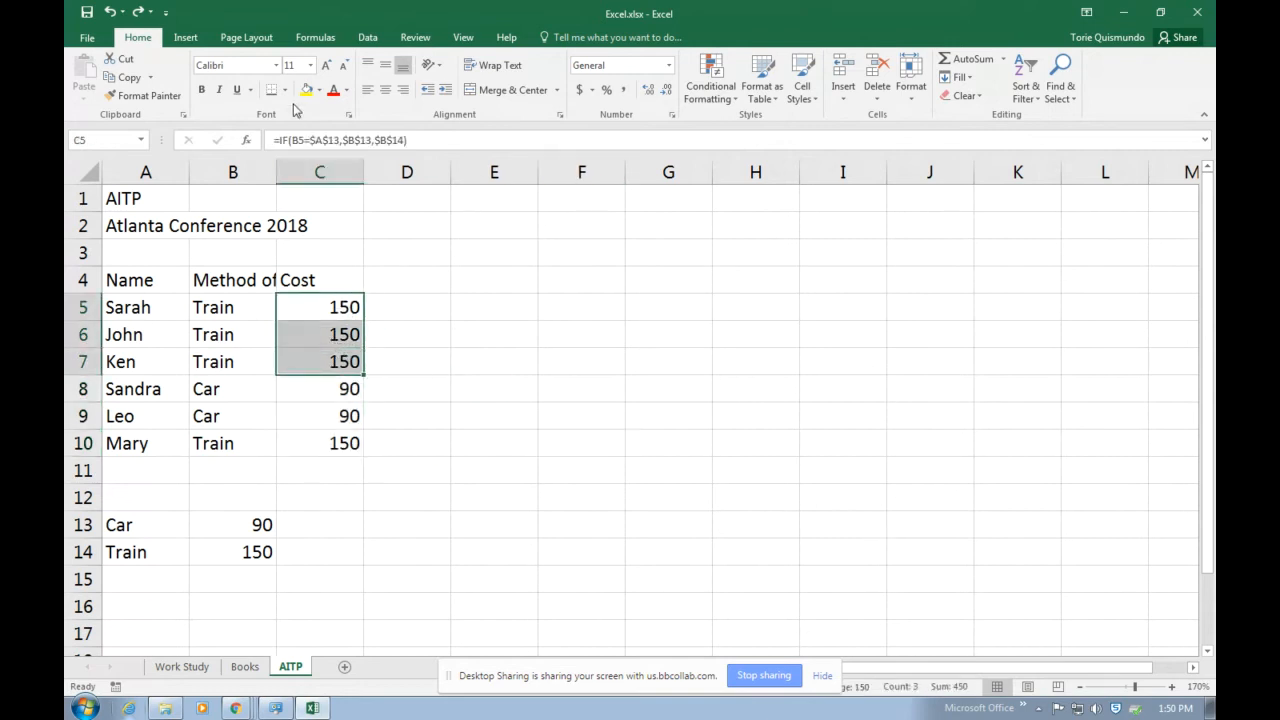
pyautogui.click(333, 89)
pyautogui.click(528, 349)
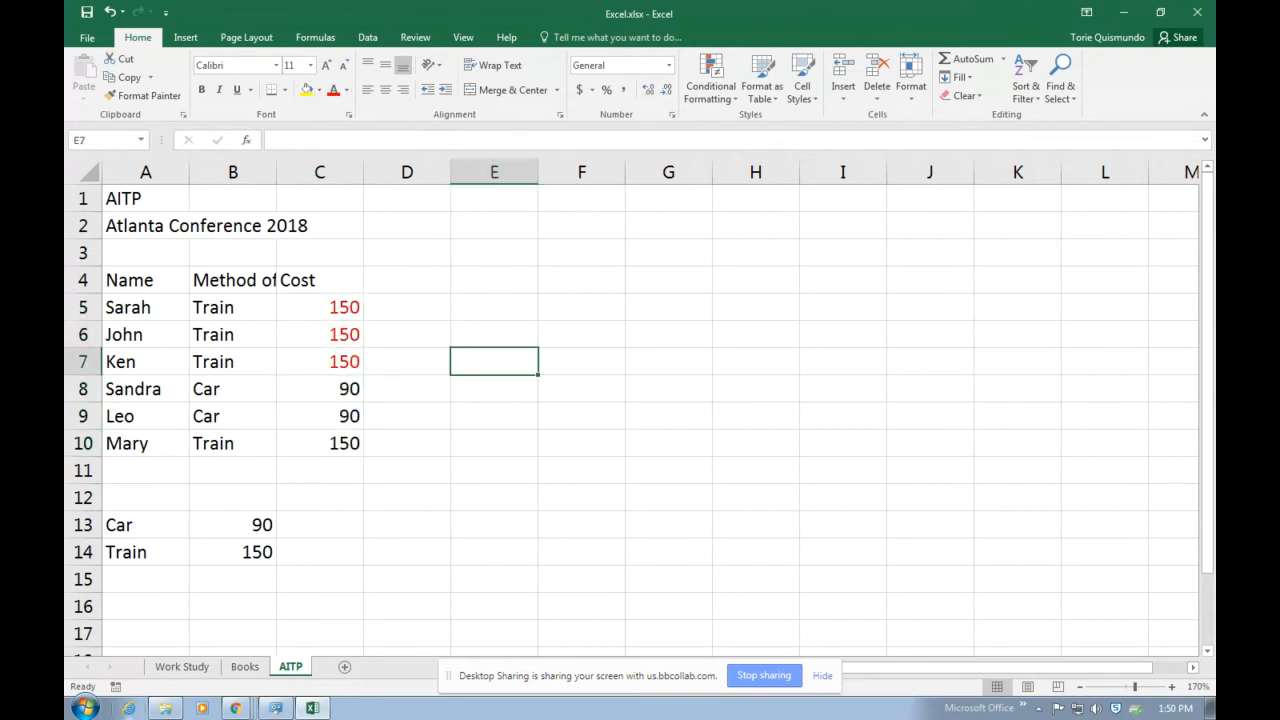
pyautogui.click(110, 12)
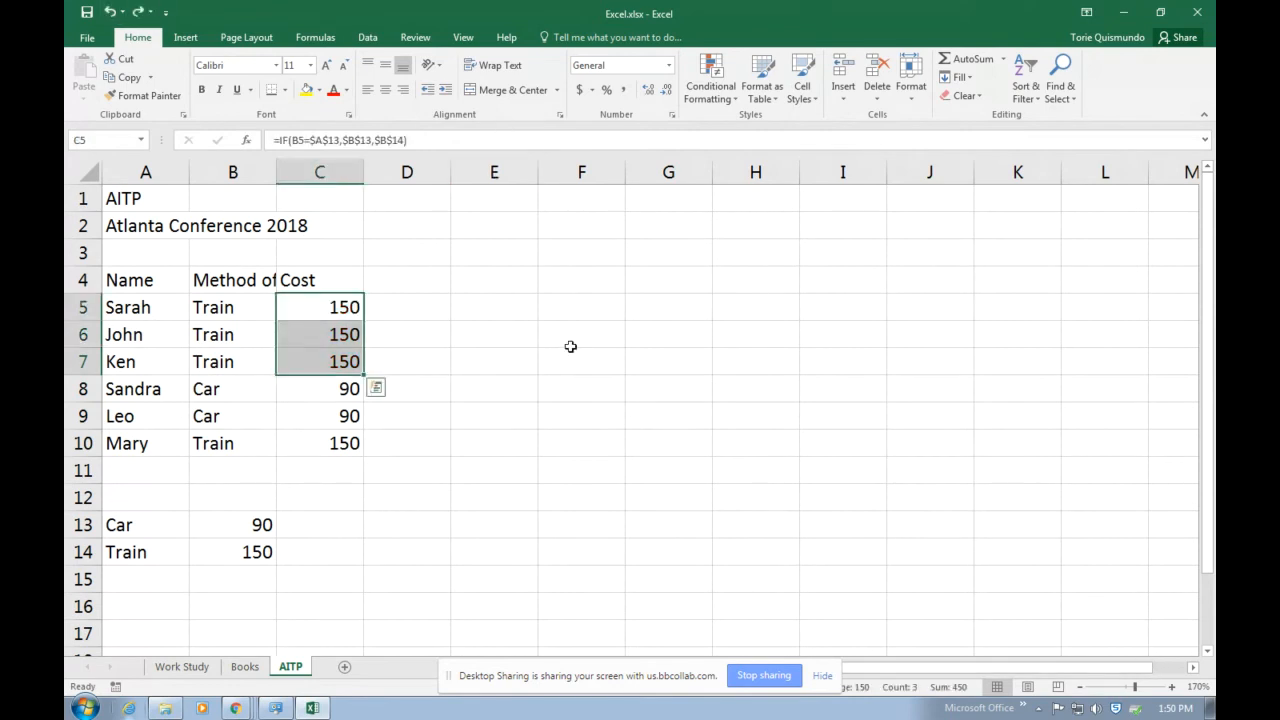
pyautogui.click(620, 412)
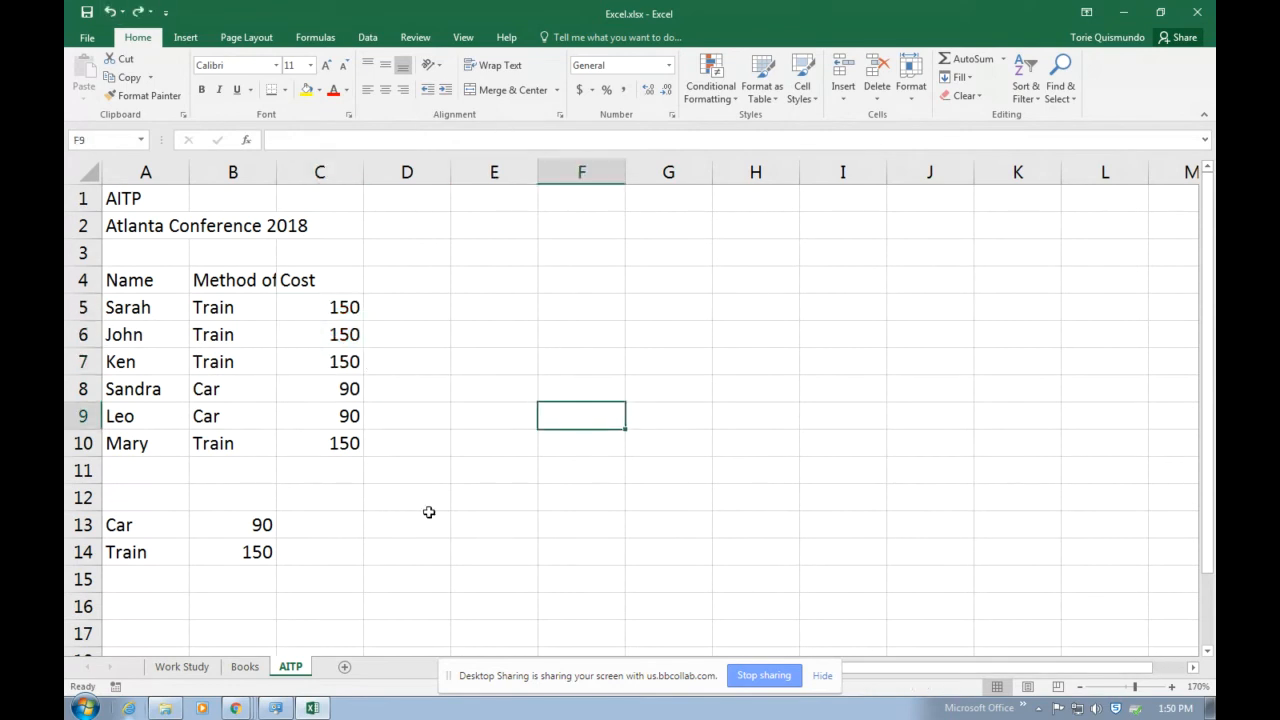
# Start a new conditional formatting rule for the costs in C5 through C10 that formats only cell values less than 100.
pyautogui.moveTo(330, 312); pyautogui.dragTo(320, 440)
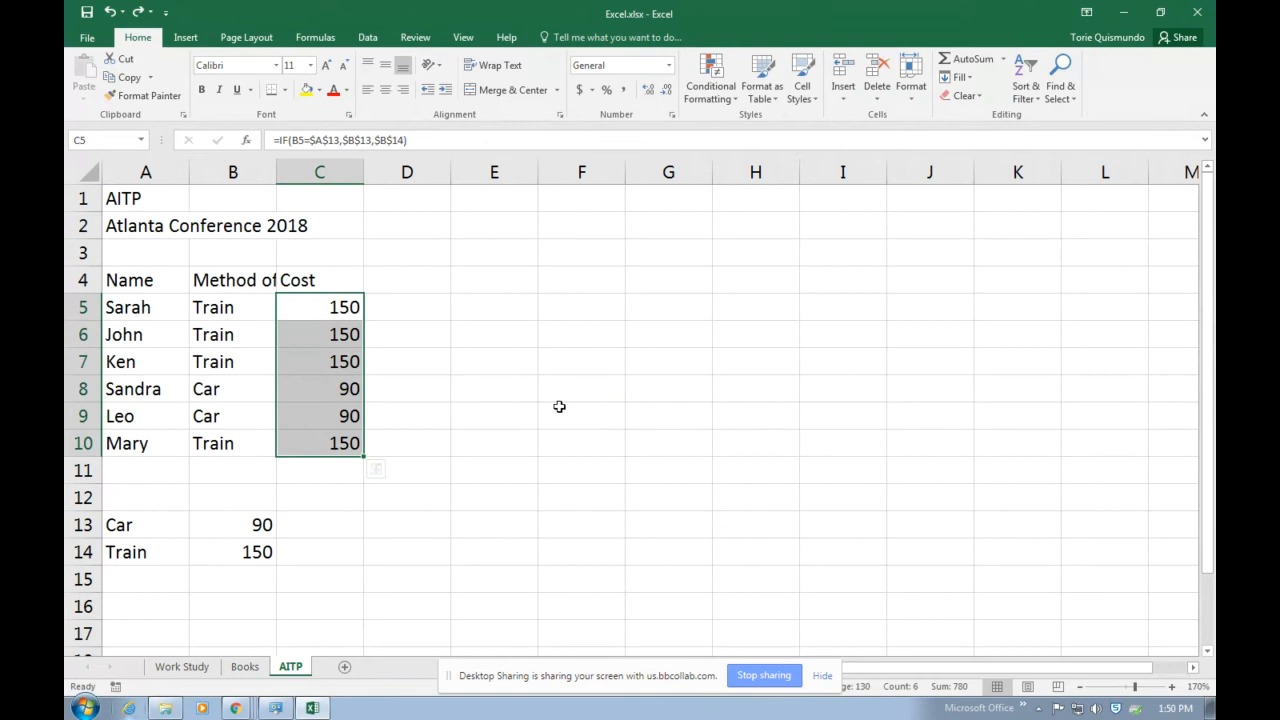
pyautogui.click(735, 93)
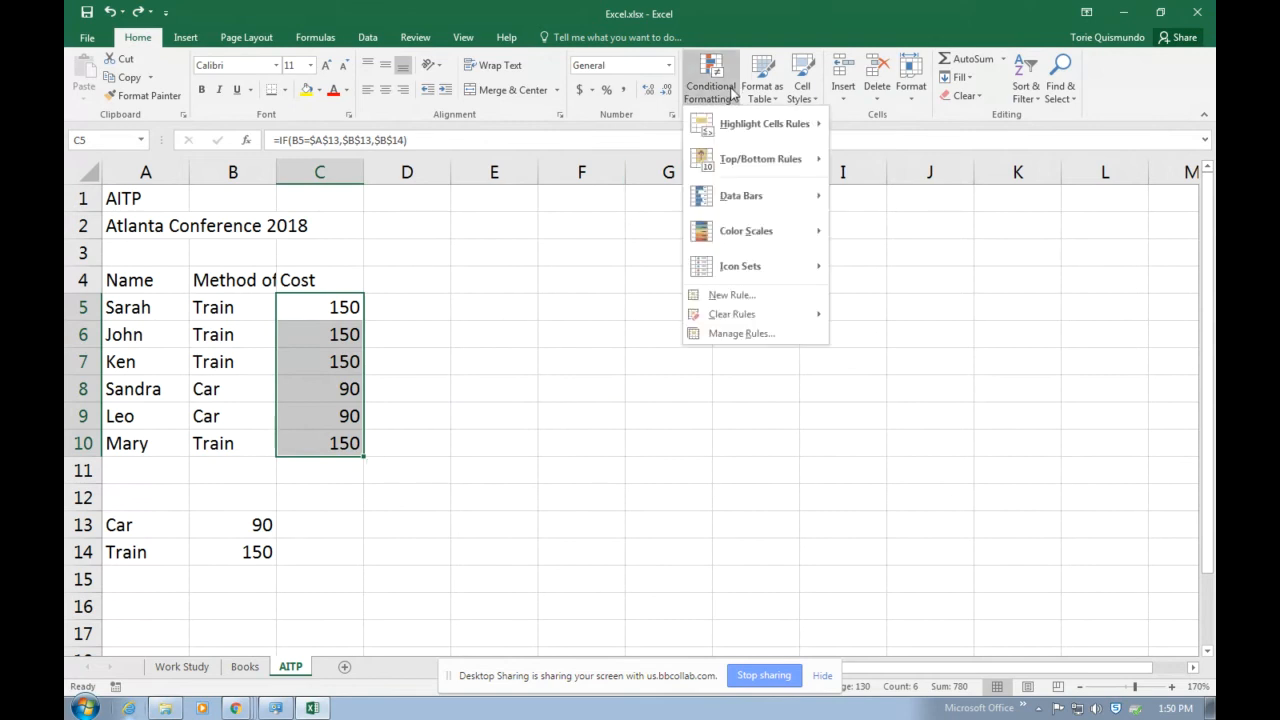
pyautogui.click(904, 291)
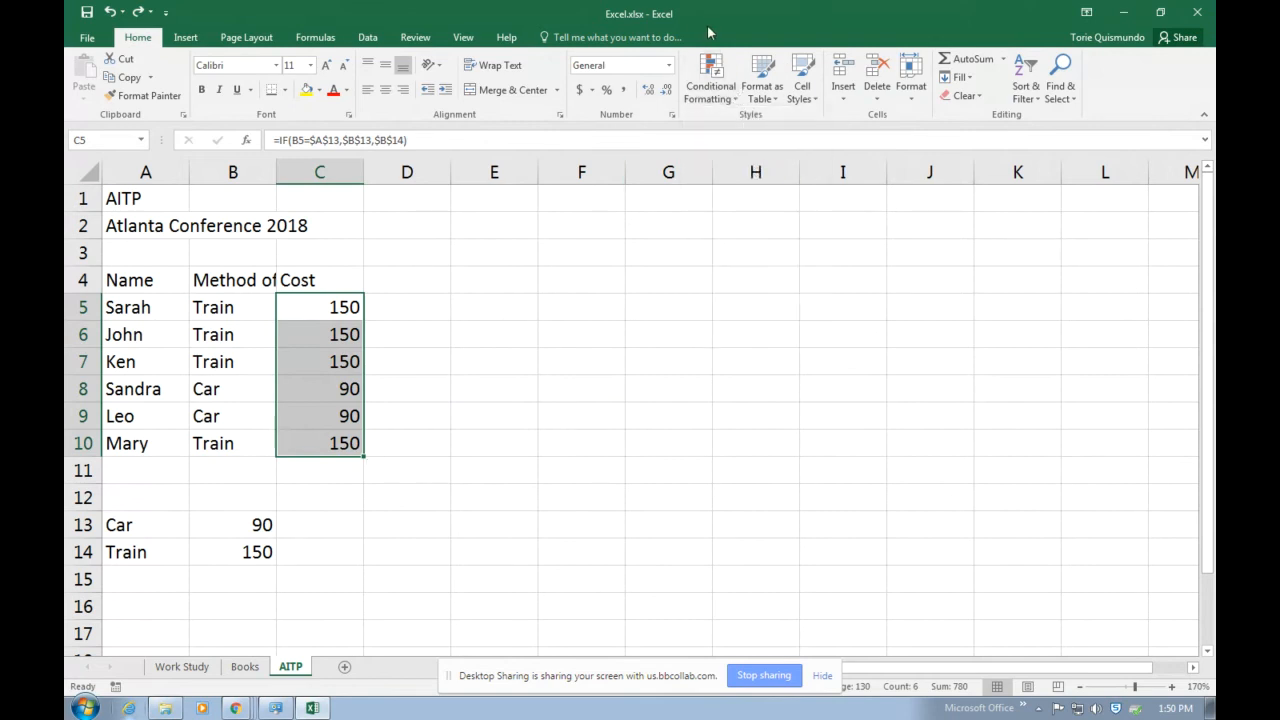
pyautogui.click(714, 82)
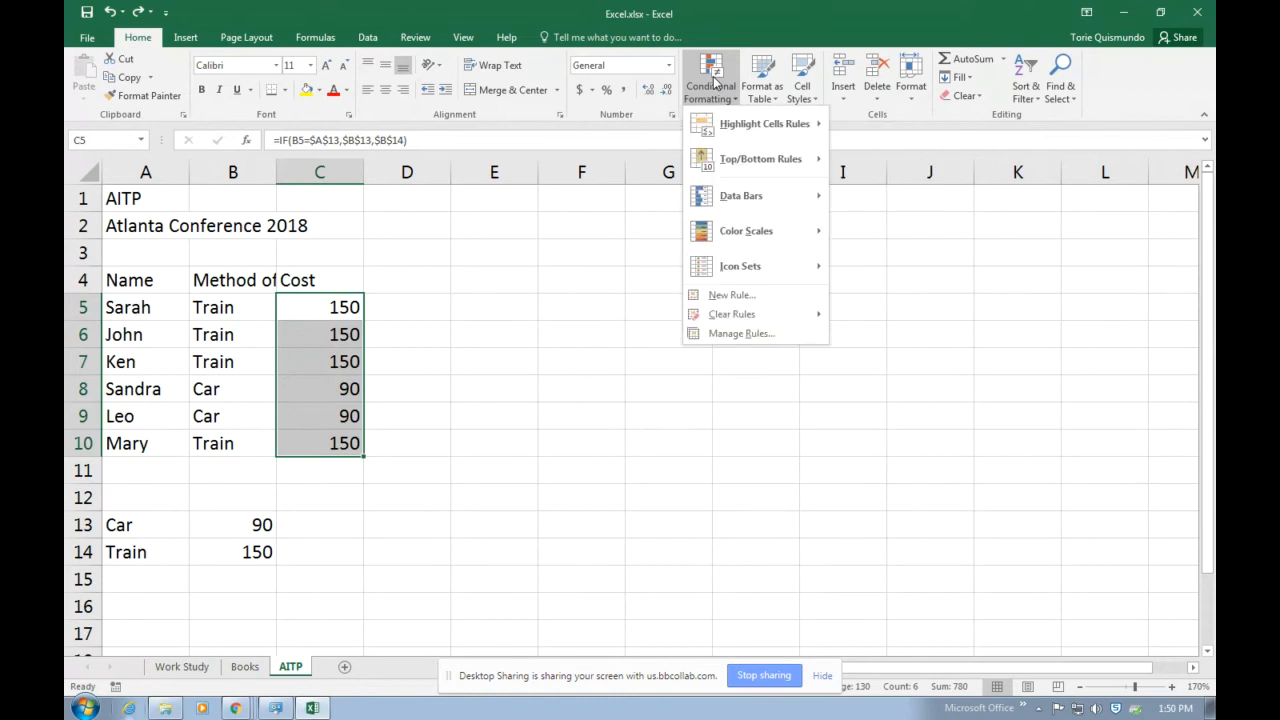
pyautogui.click(757, 299)
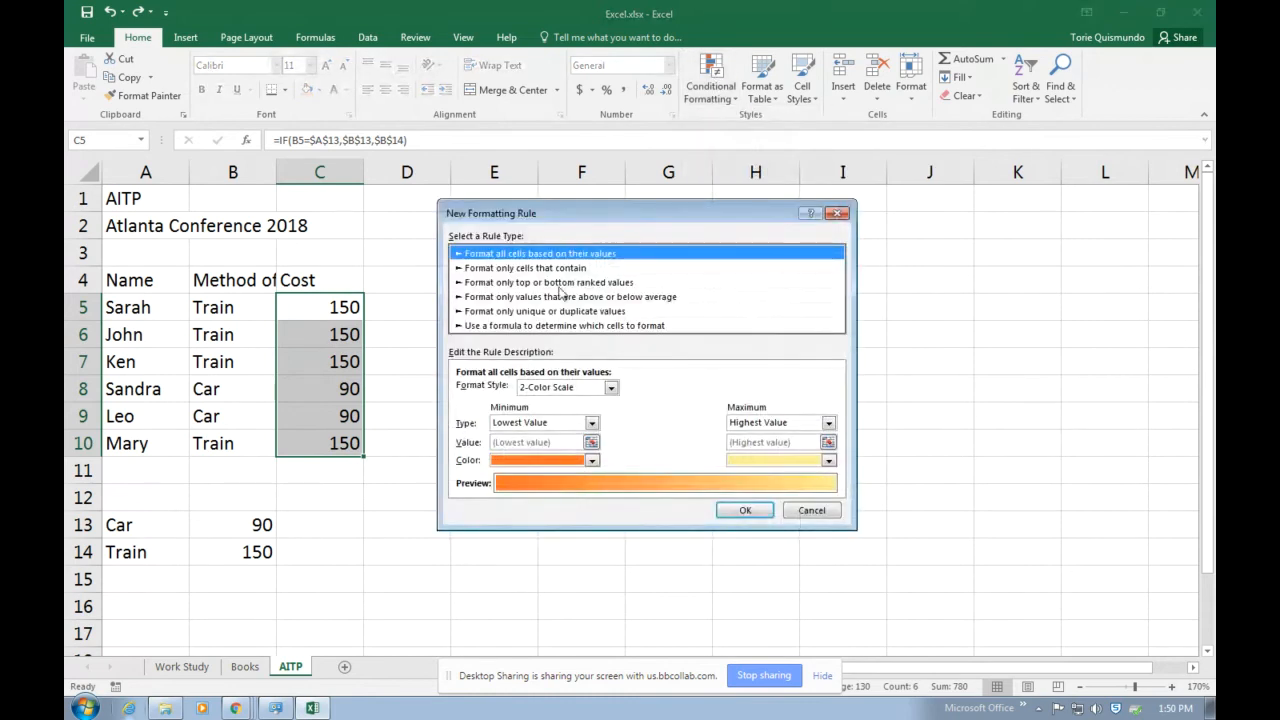
pyautogui.click(470, 270)
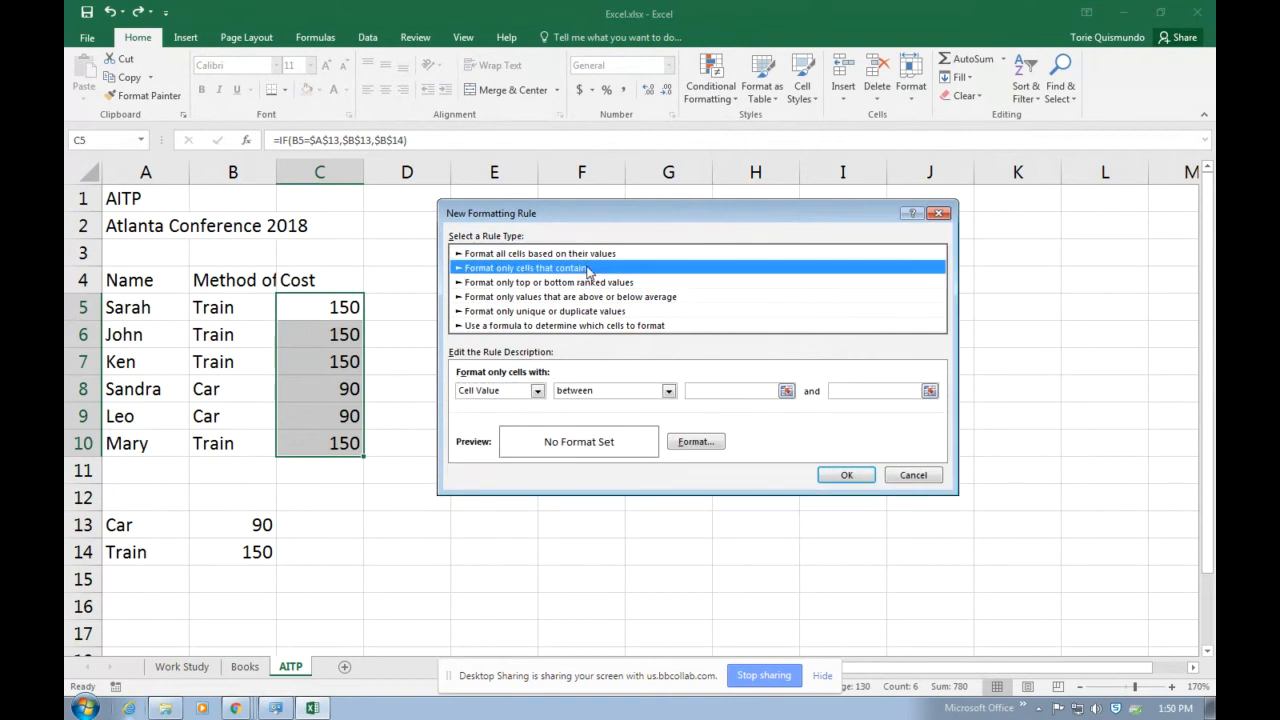
pyautogui.click(537, 391)
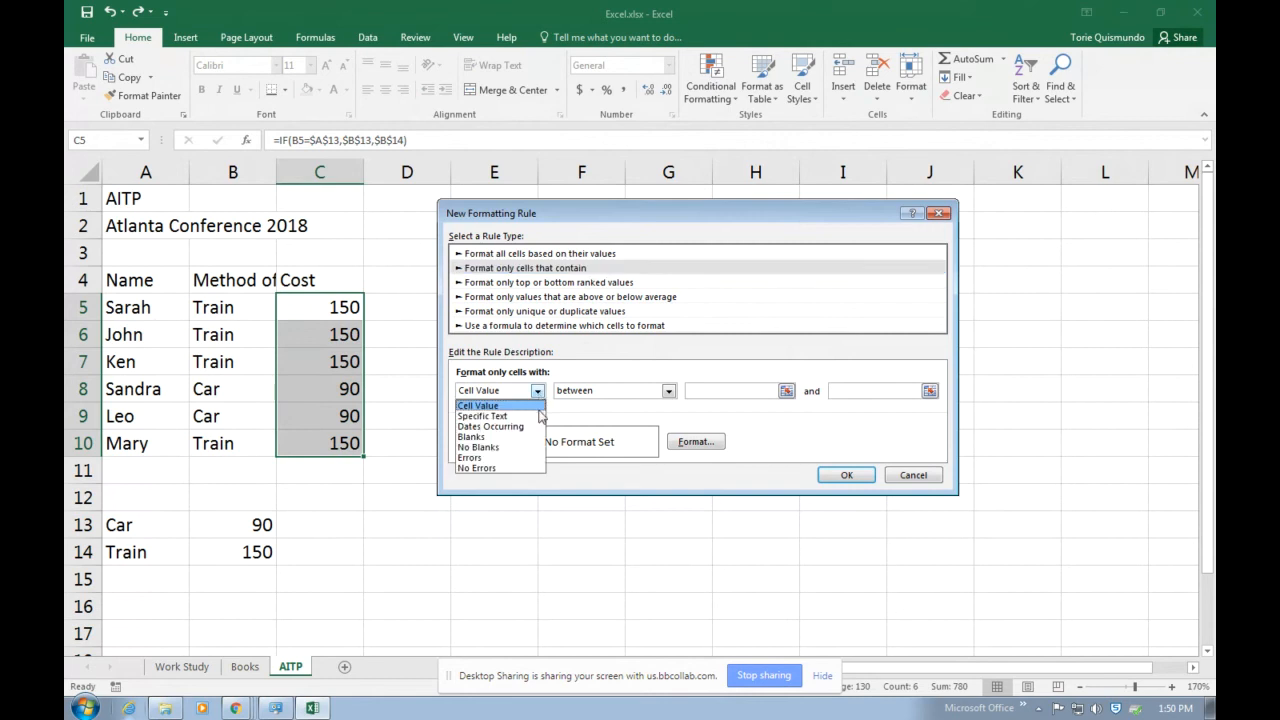
pyautogui.click(537, 406)
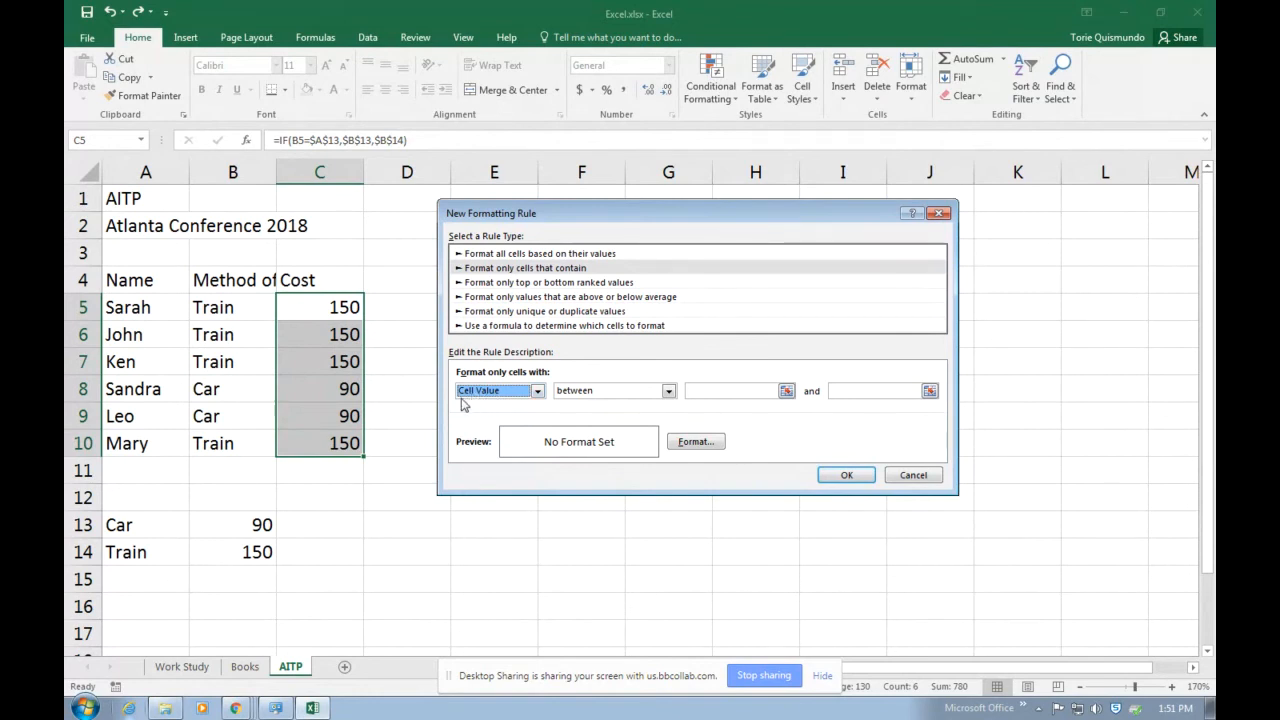
pyautogui.click(668, 391)
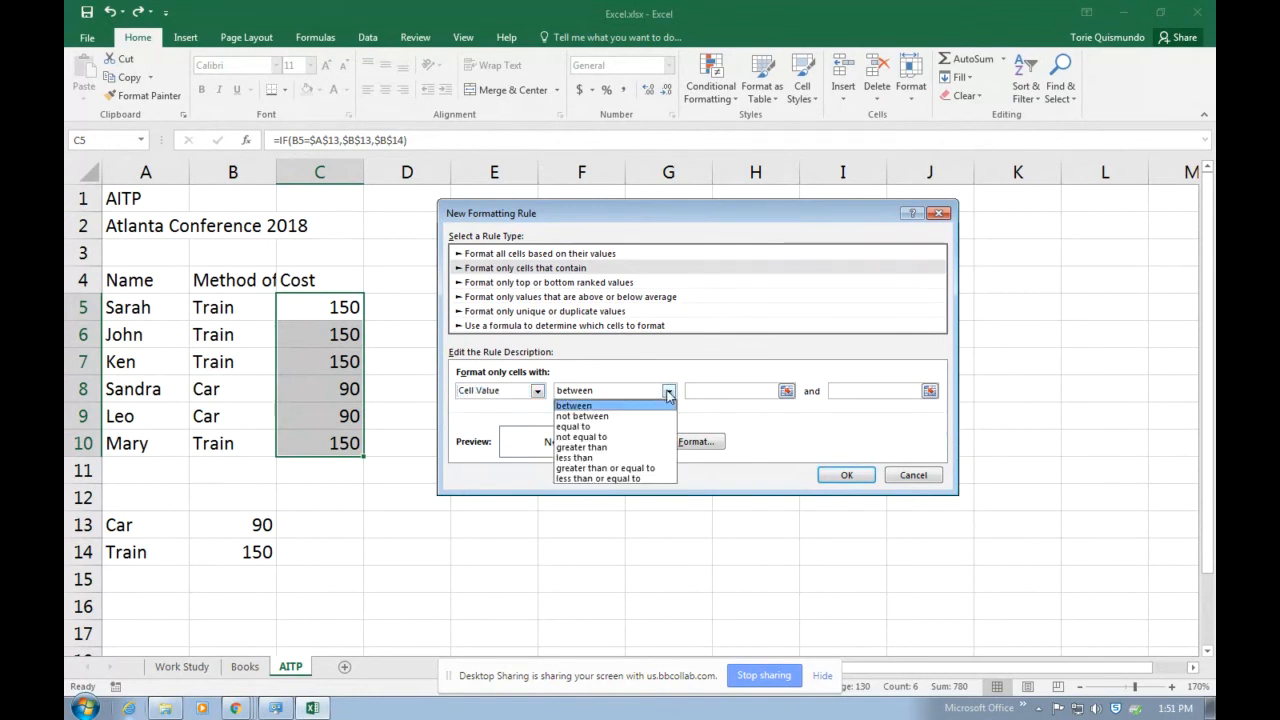
pyautogui.click(740, 390)
pyautogui.write('100')
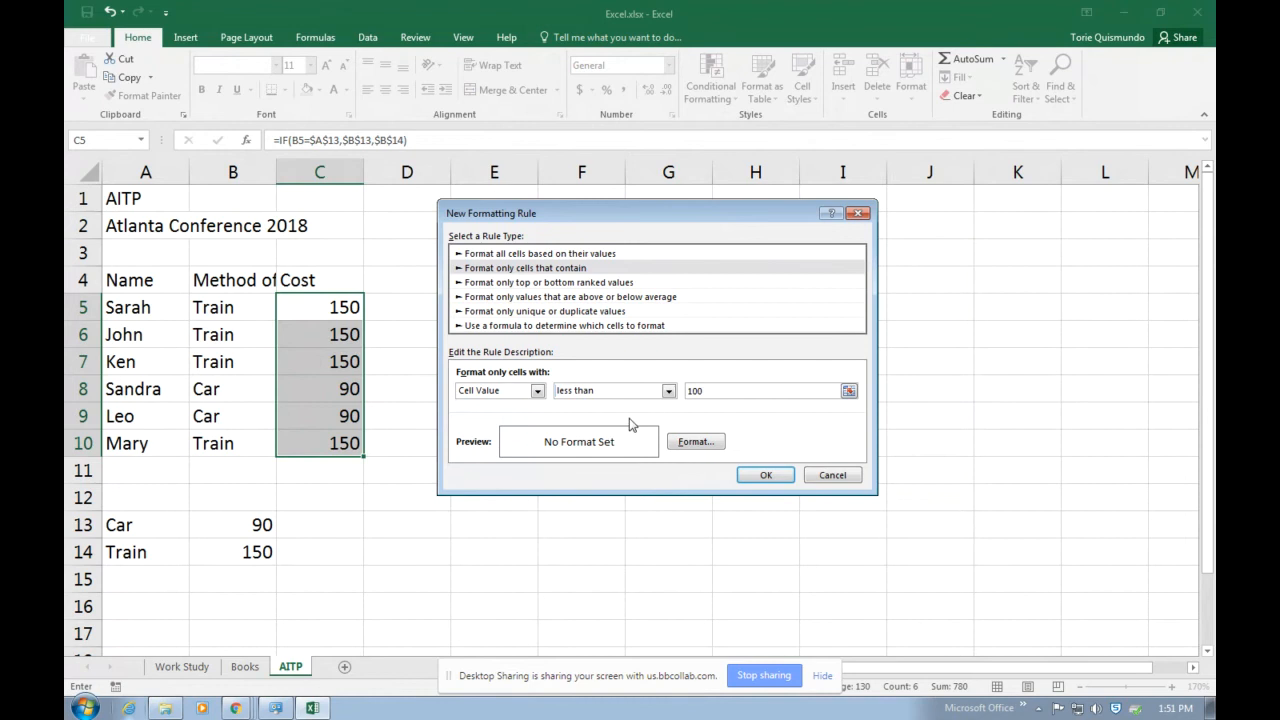
# Set the rule's font color to purple.
pyautogui.click(695, 441)
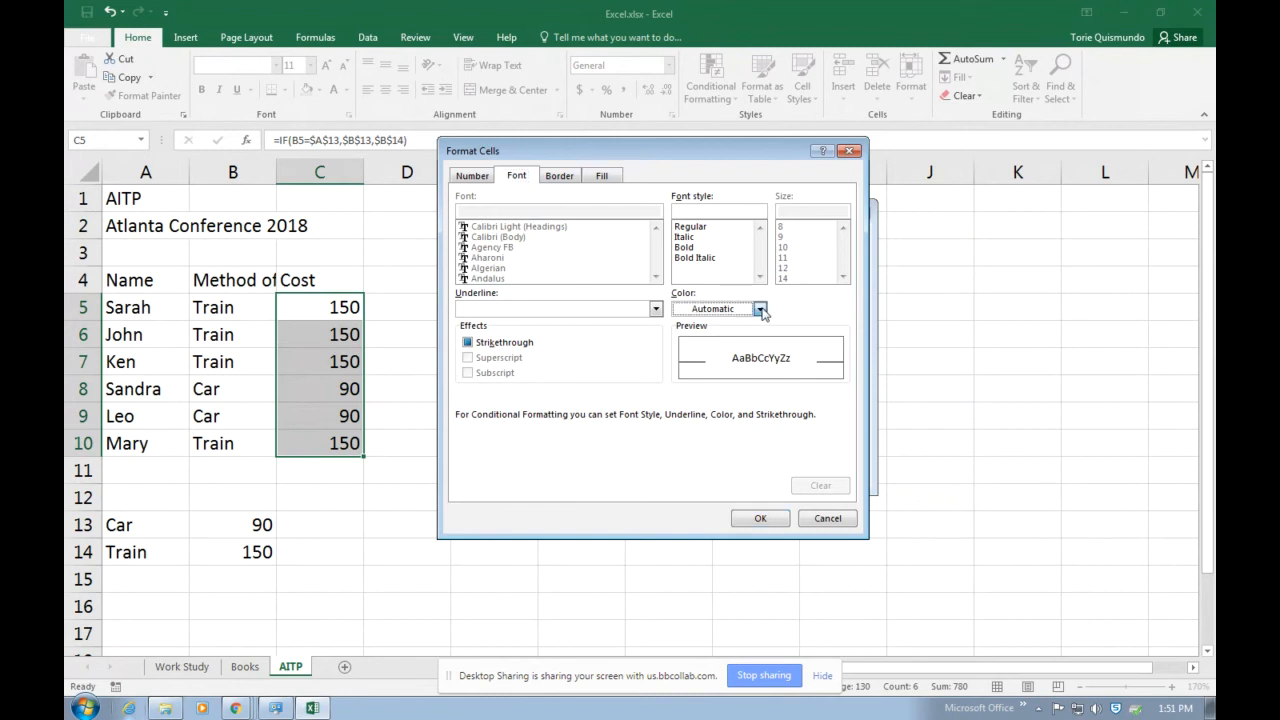
pyautogui.click(760, 309)
pyautogui.click(806, 447)
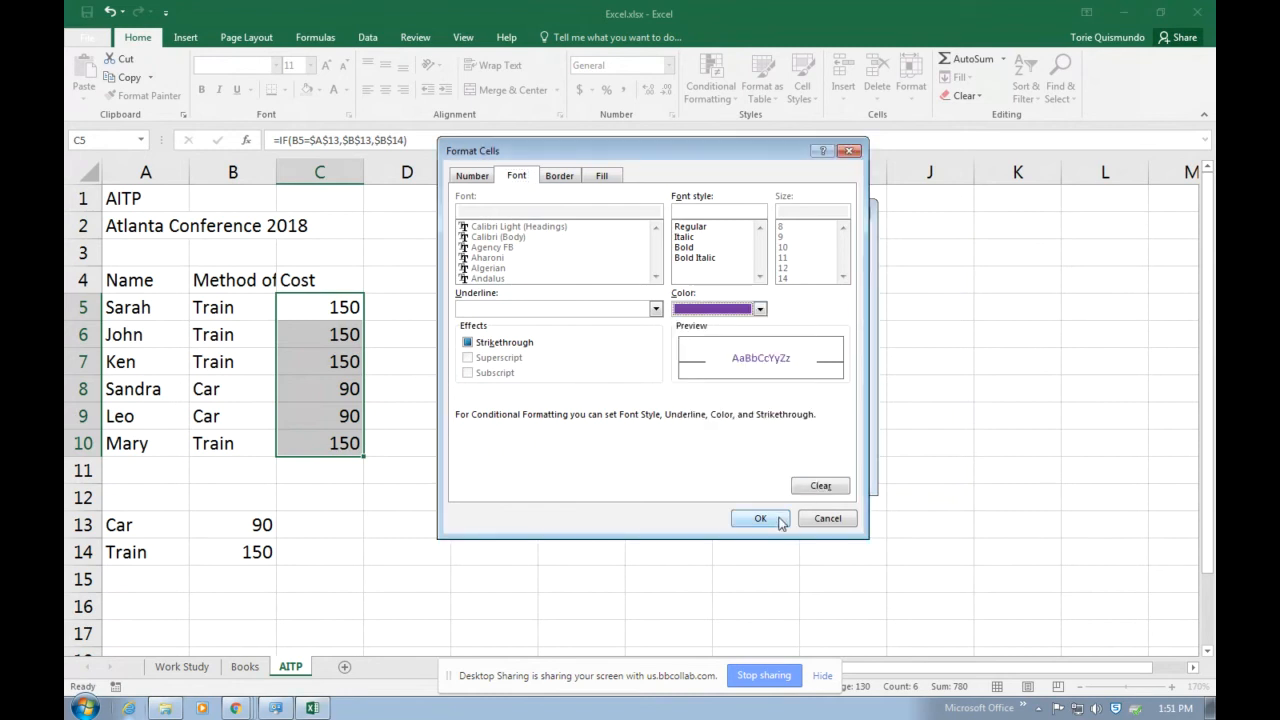
pyautogui.click(758, 519)
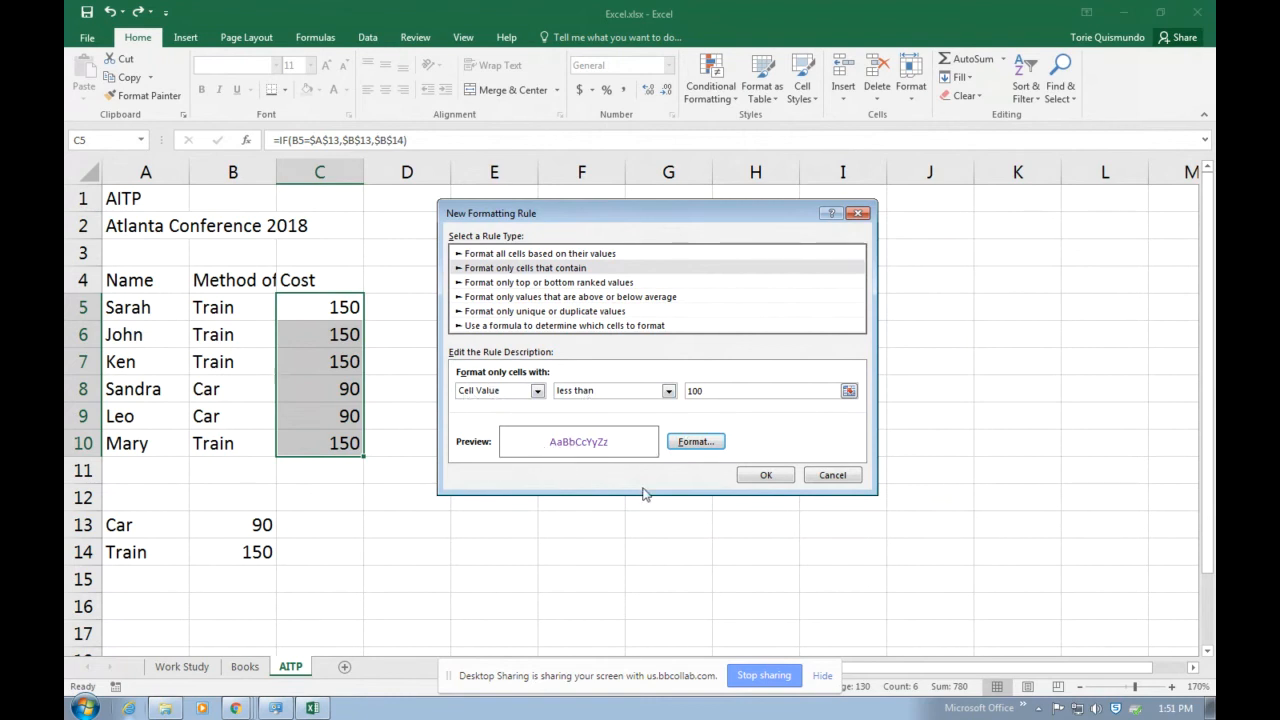
# Add a yellow background fill to the rule's format and apply the rule to the selected costs.
pyautogui.click(696, 441)
pyautogui.click(602, 176)
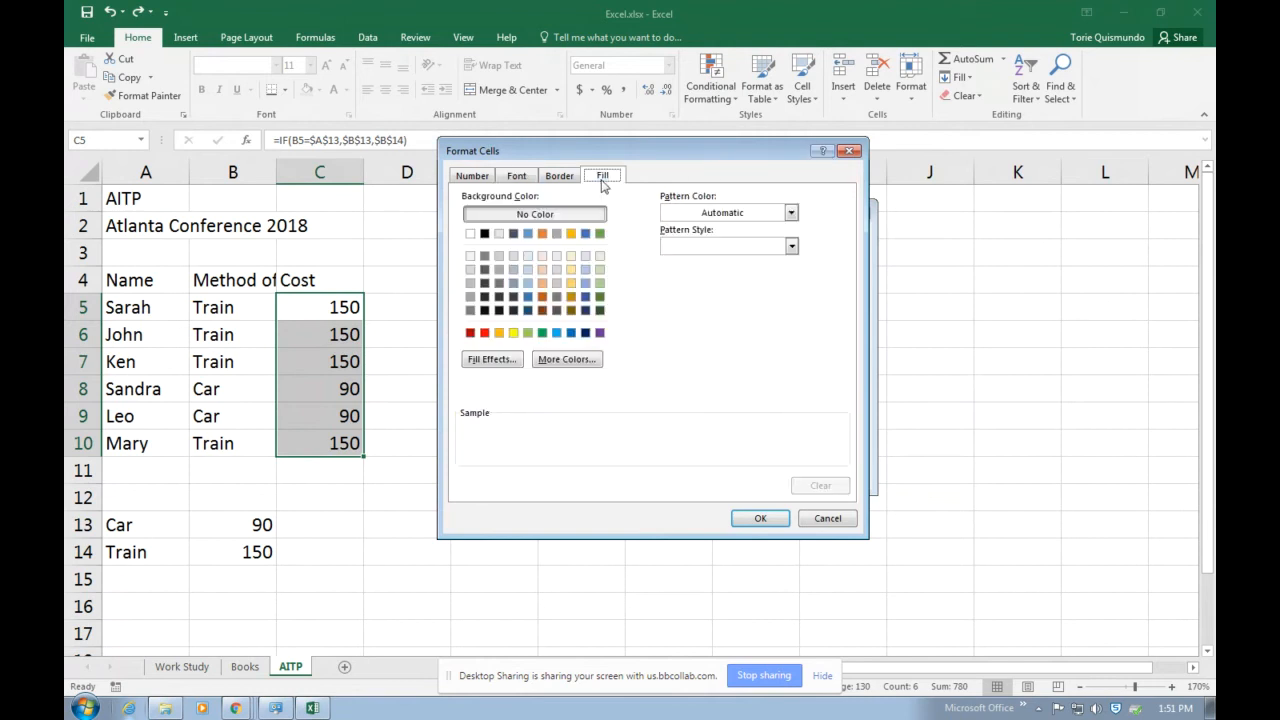
pyautogui.click(514, 334)
pyautogui.click(762, 519)
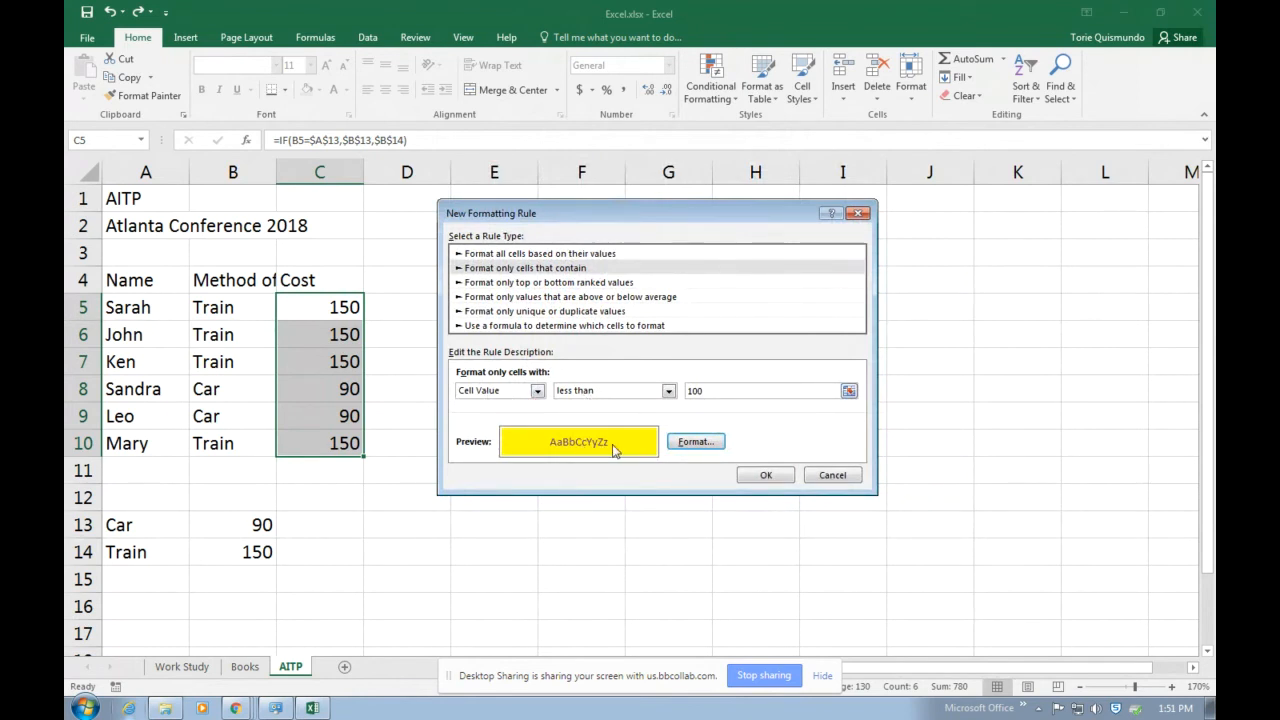
pyautogui.click(766, 477)
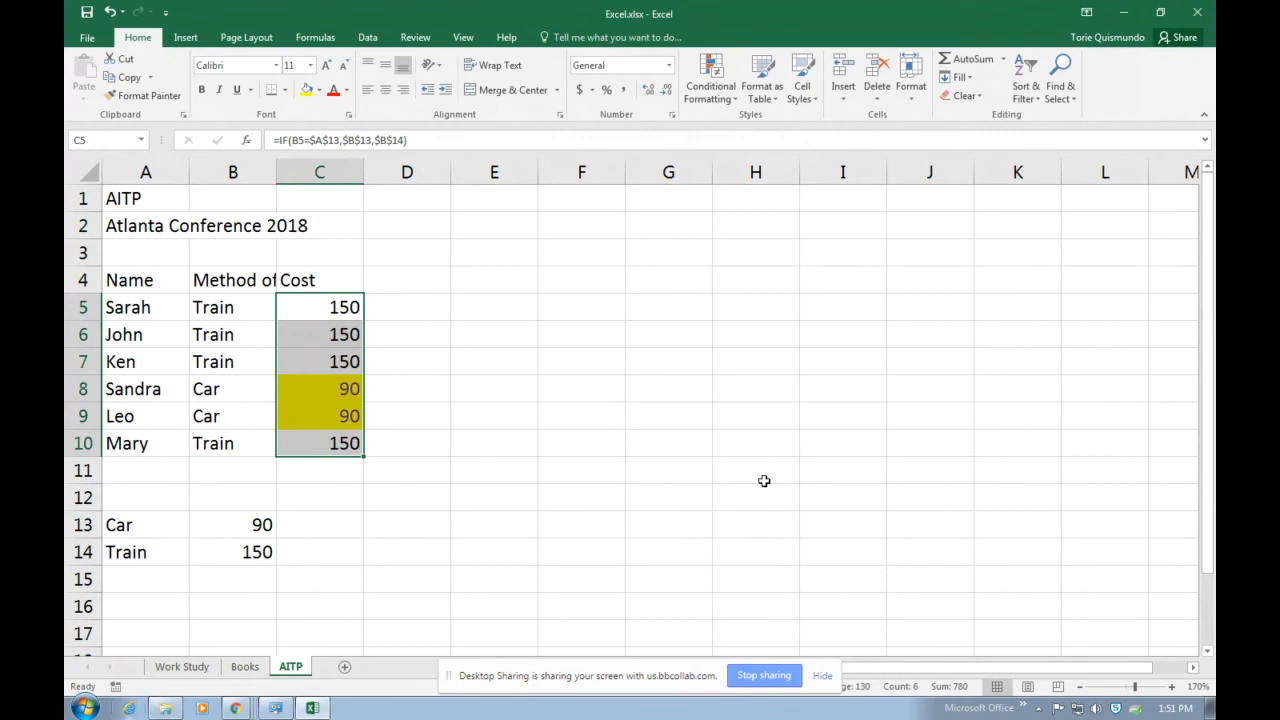
# Change the Train price in B14 to 50 to test the conditional formatting.
pyautogui.click(462, 472)
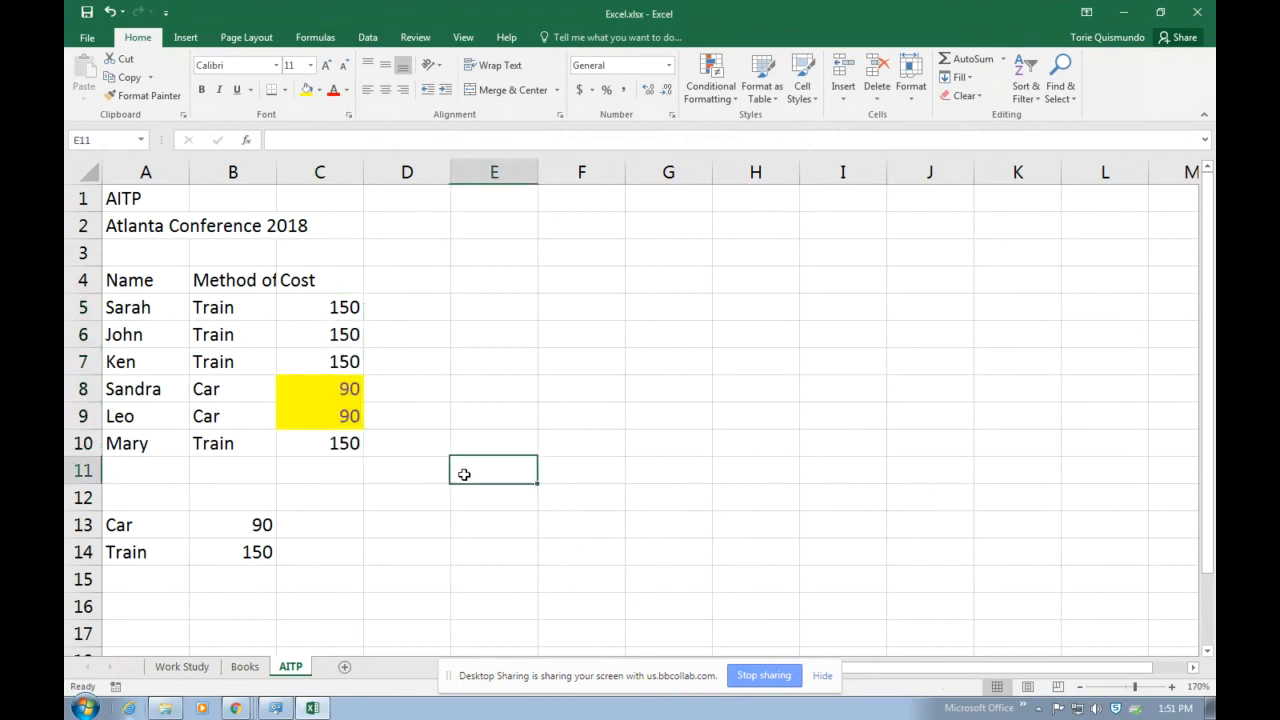
pyautogui.click(254, 553)
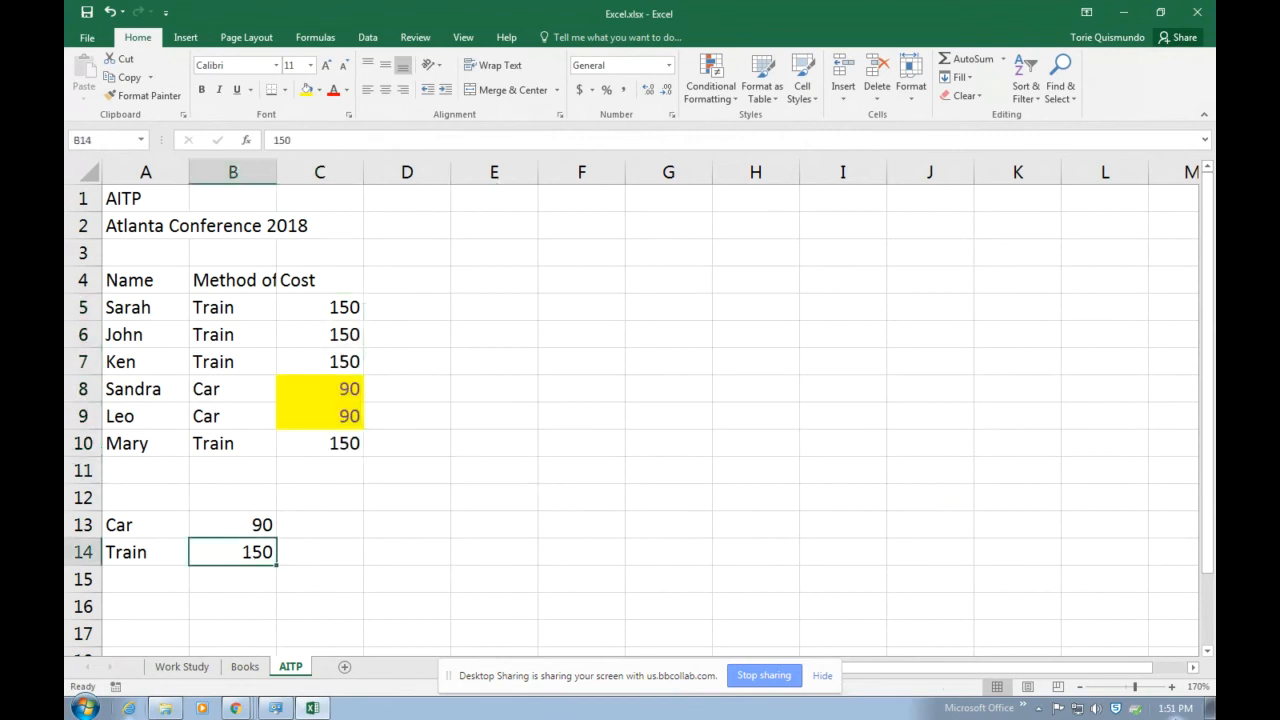
pyautogui.write('50')
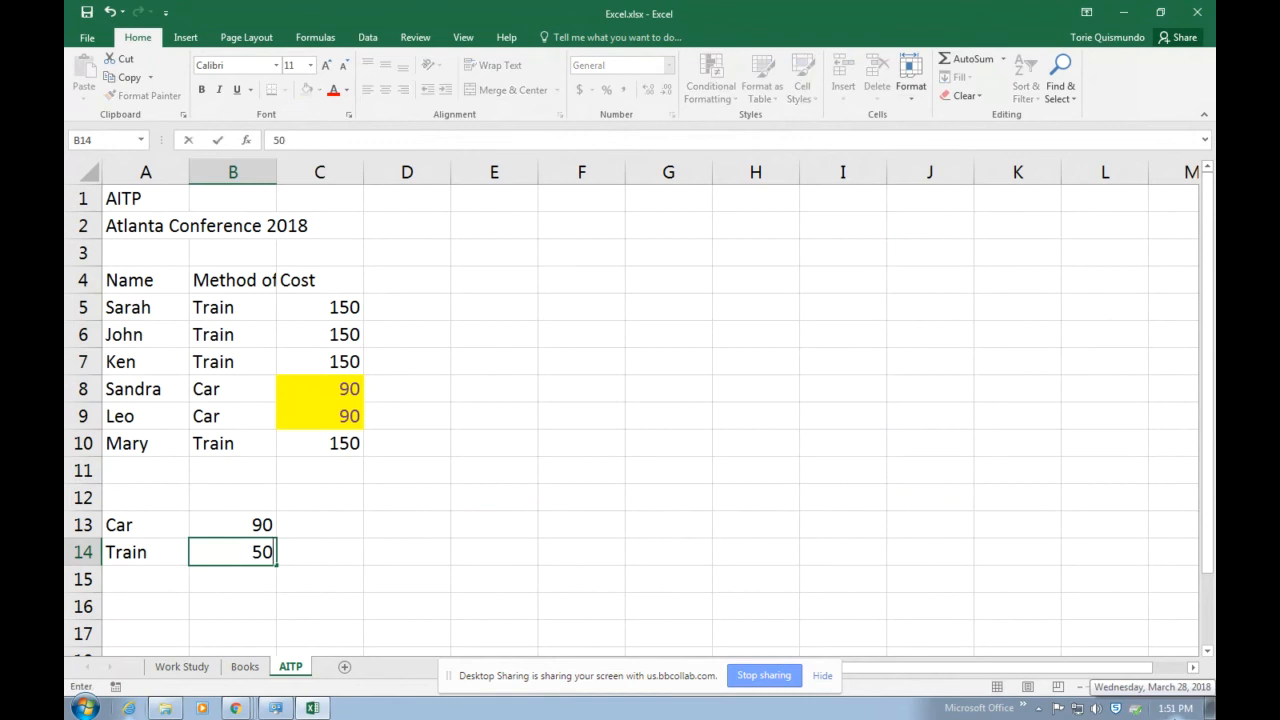
pyautogui.press('Return')
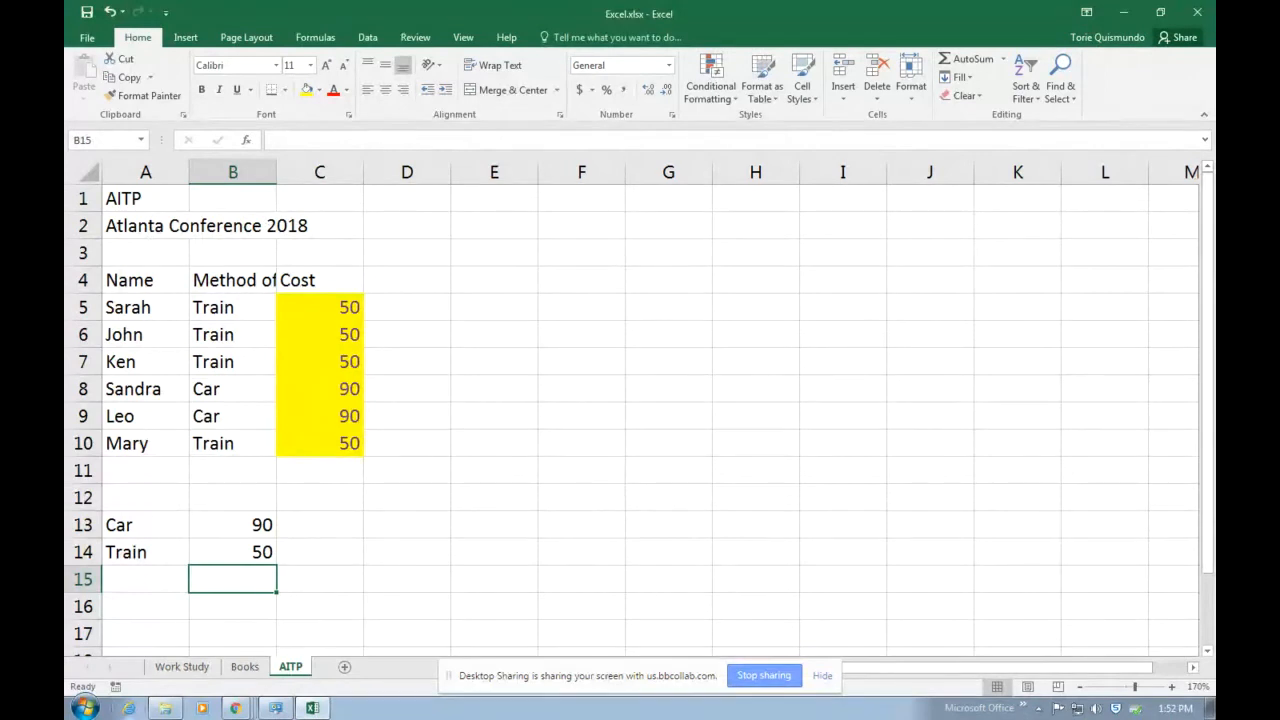
# Change the Car price in B13 to 900 to test the highlighting on the Car costs.
pyautogui.hotkey('alt', 'Tab')
pyautogui.click(240, 523)
pyautogui.click(257, 525)
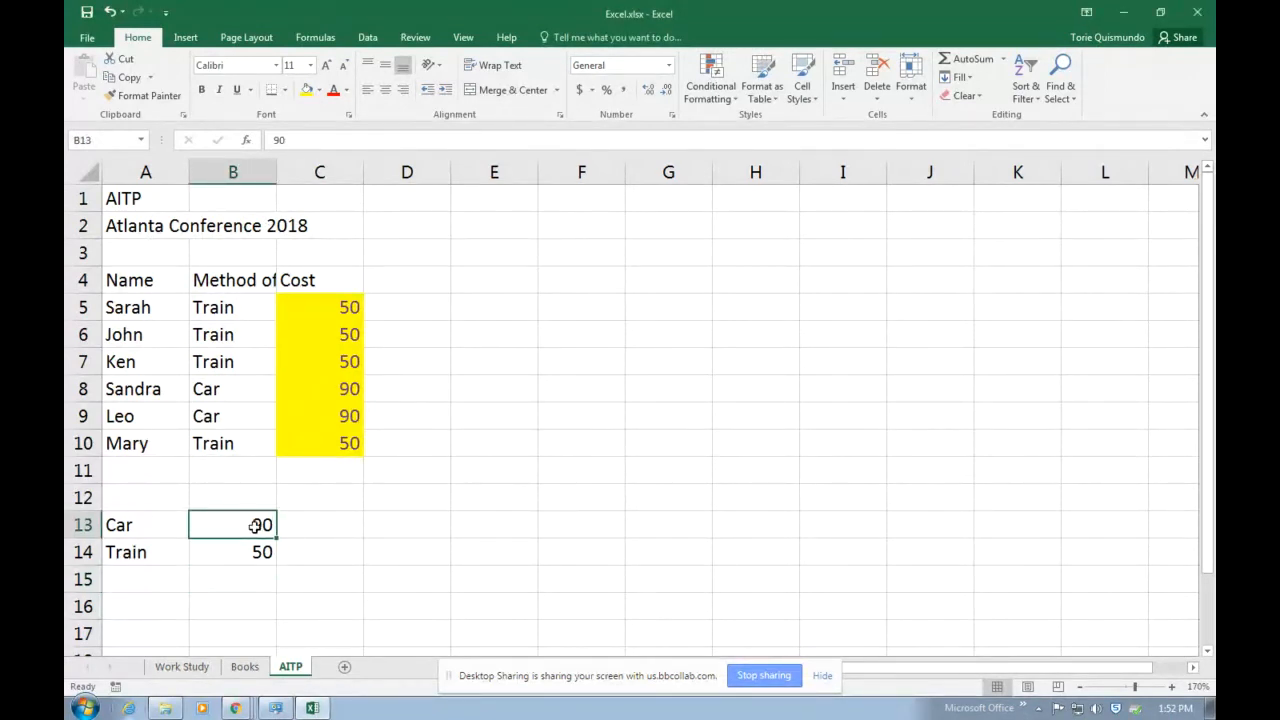
pyautogui.doubleClick(257, 525)
pyautogui.write('0')
pyautogui.press('Return')
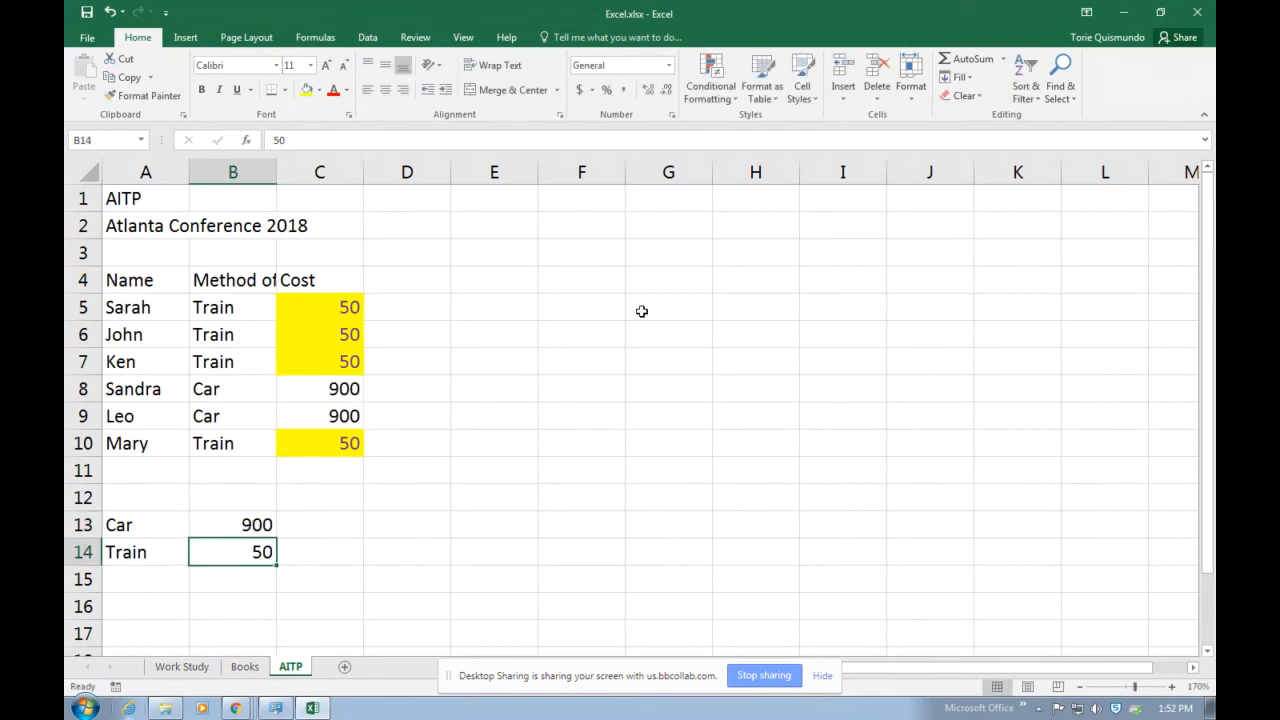
# Review the conditional formatting rule that applies to cell C10 in the rules manager and close it.
pyautogui.click(711, 104)
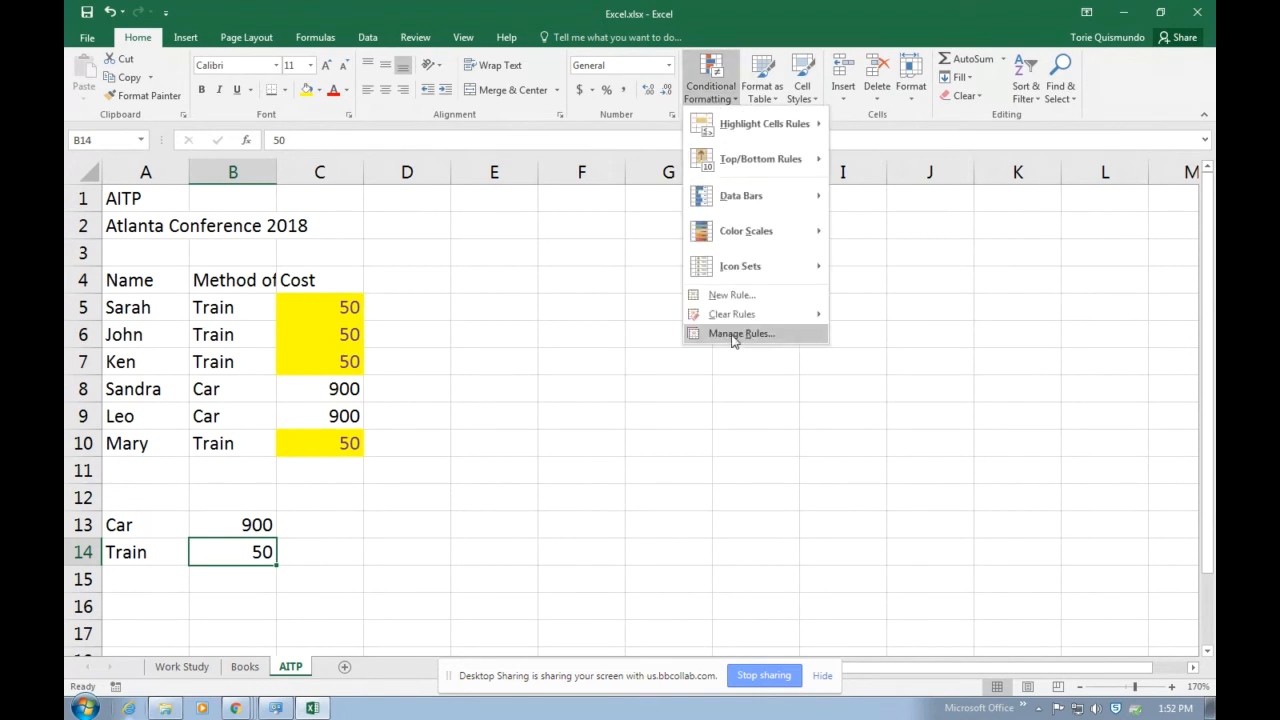
pyautogui.click(610, 427)
pyautogui.click(341, 451)
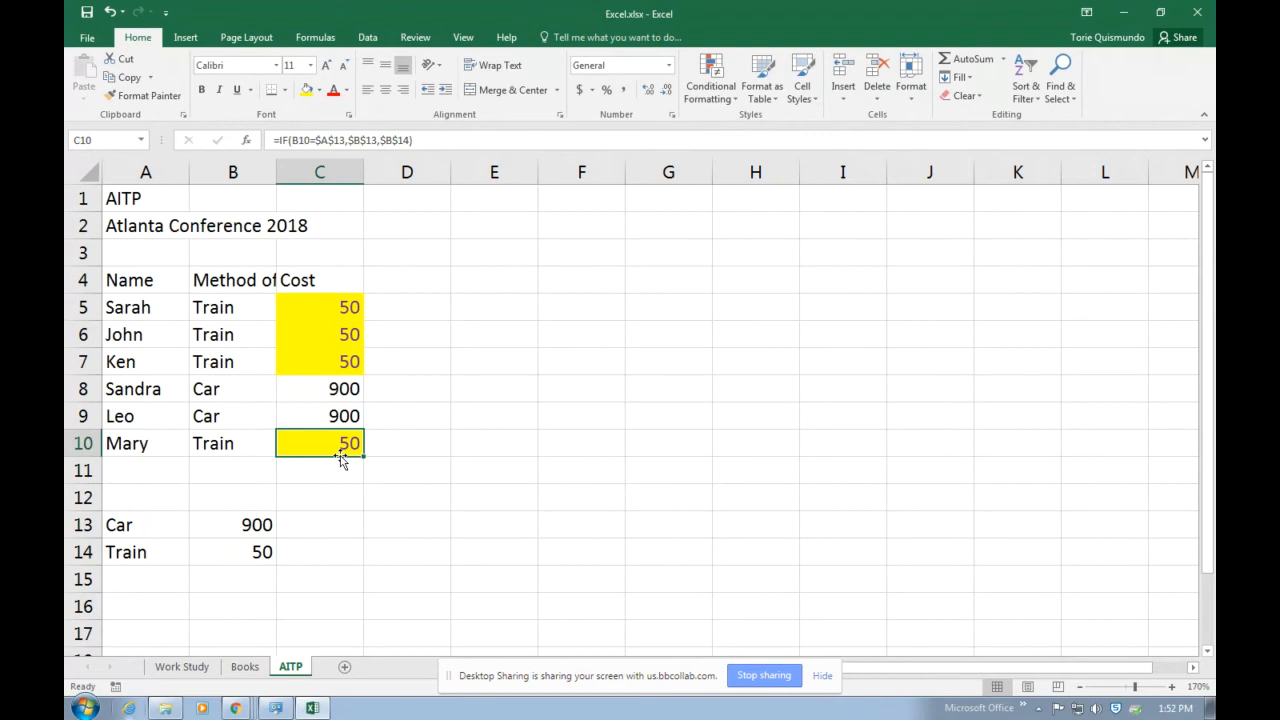
pyautogui.click(710, 88)
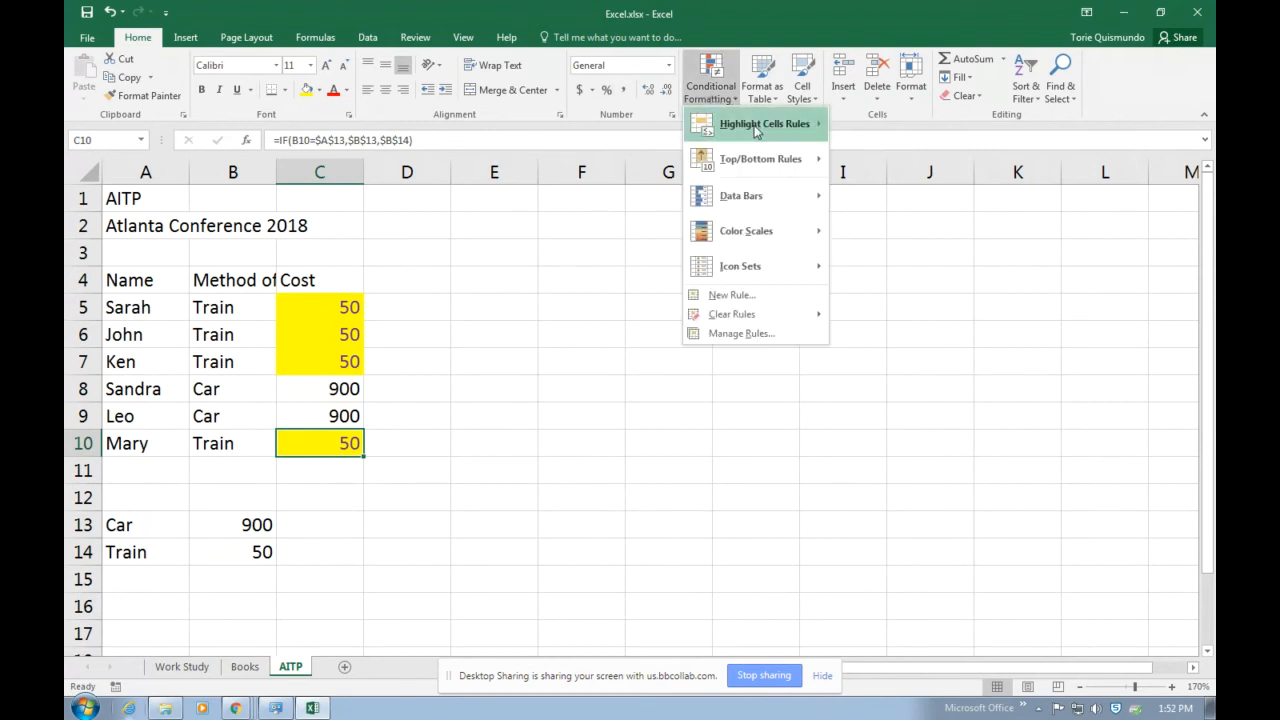
pyautogui.click(768, 337)
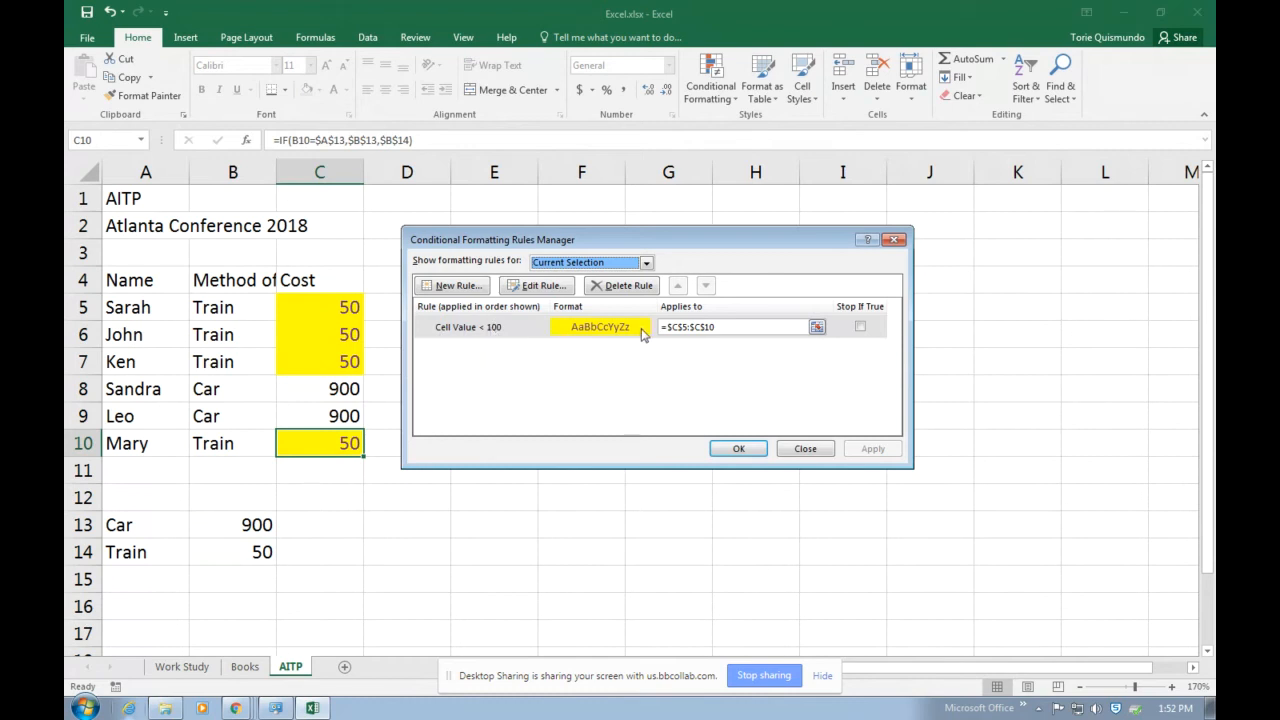
pyautogui.click(738, 449)
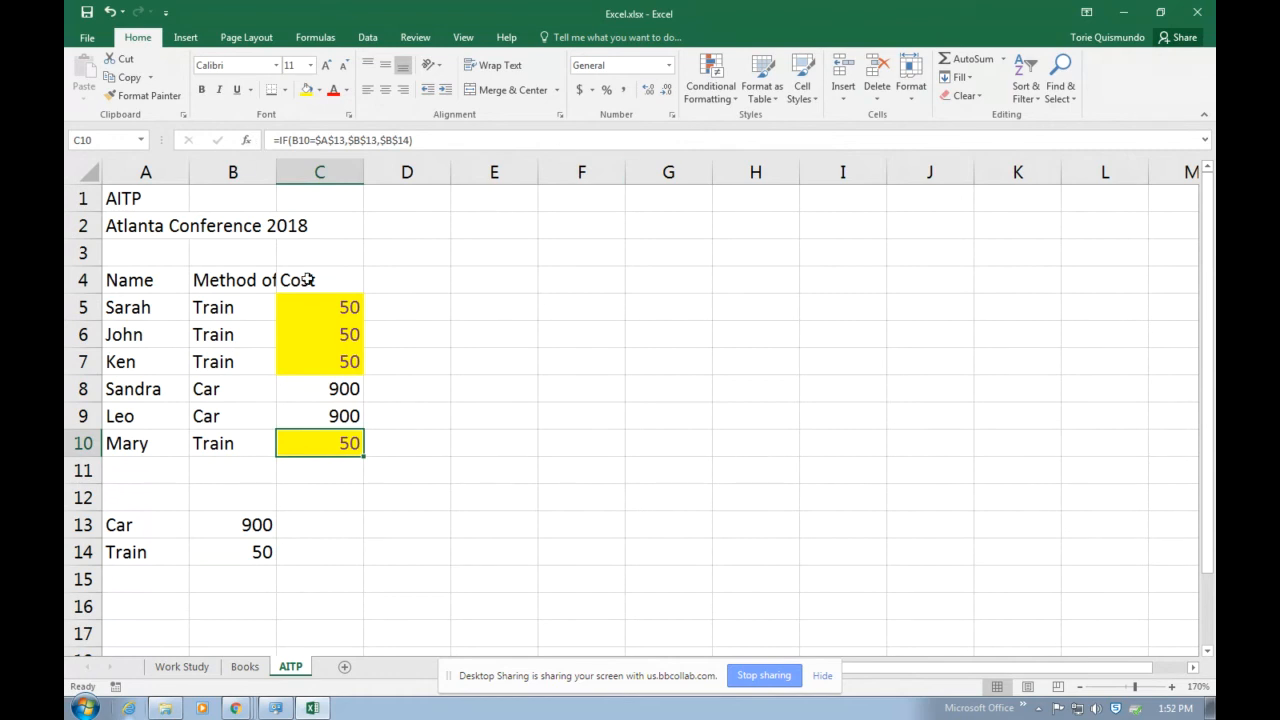
# Add a new worksheet after AITP and name it Final Exam.
pyautogui.click(344, 666)
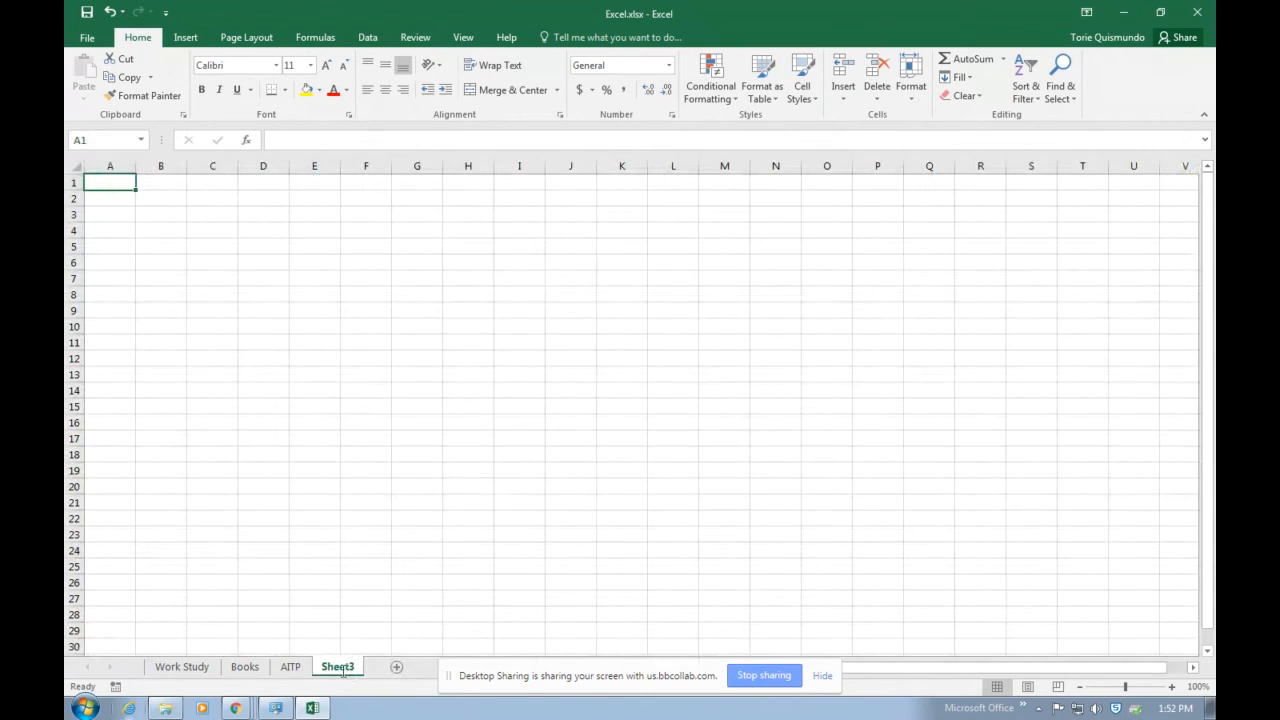
pyautogui.write('Final Exam')
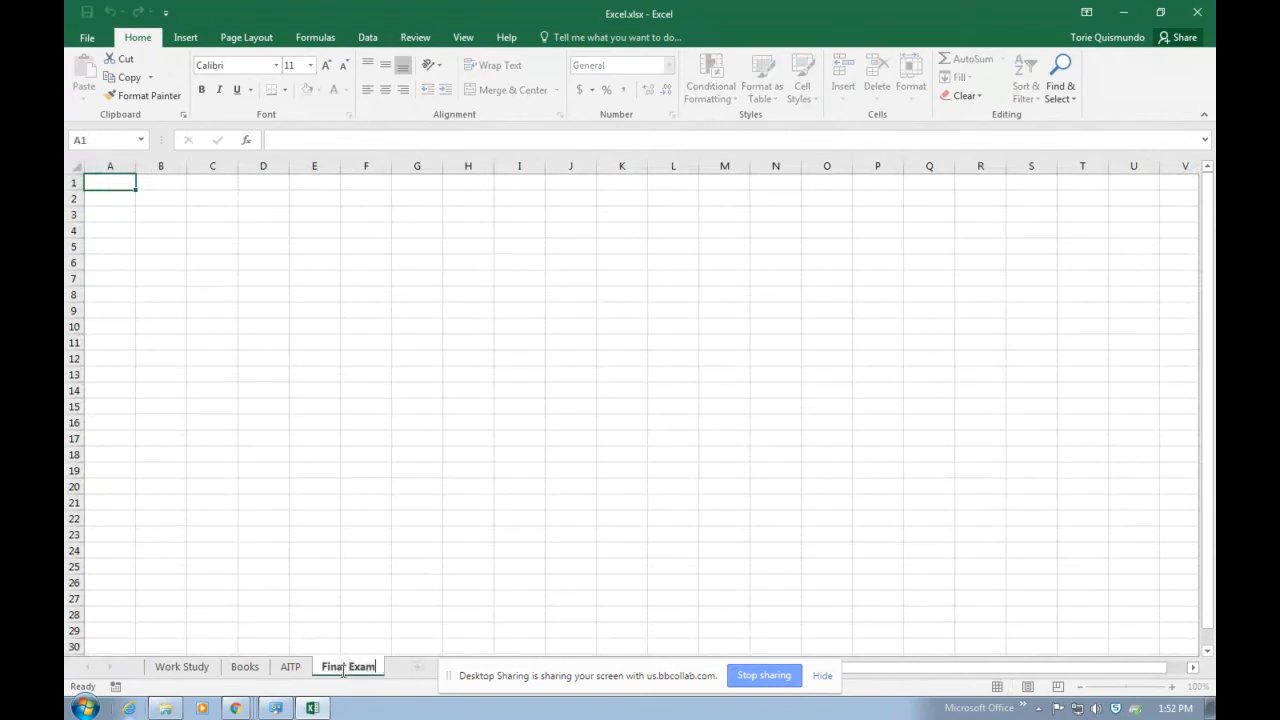
pyautogui.press('Return')
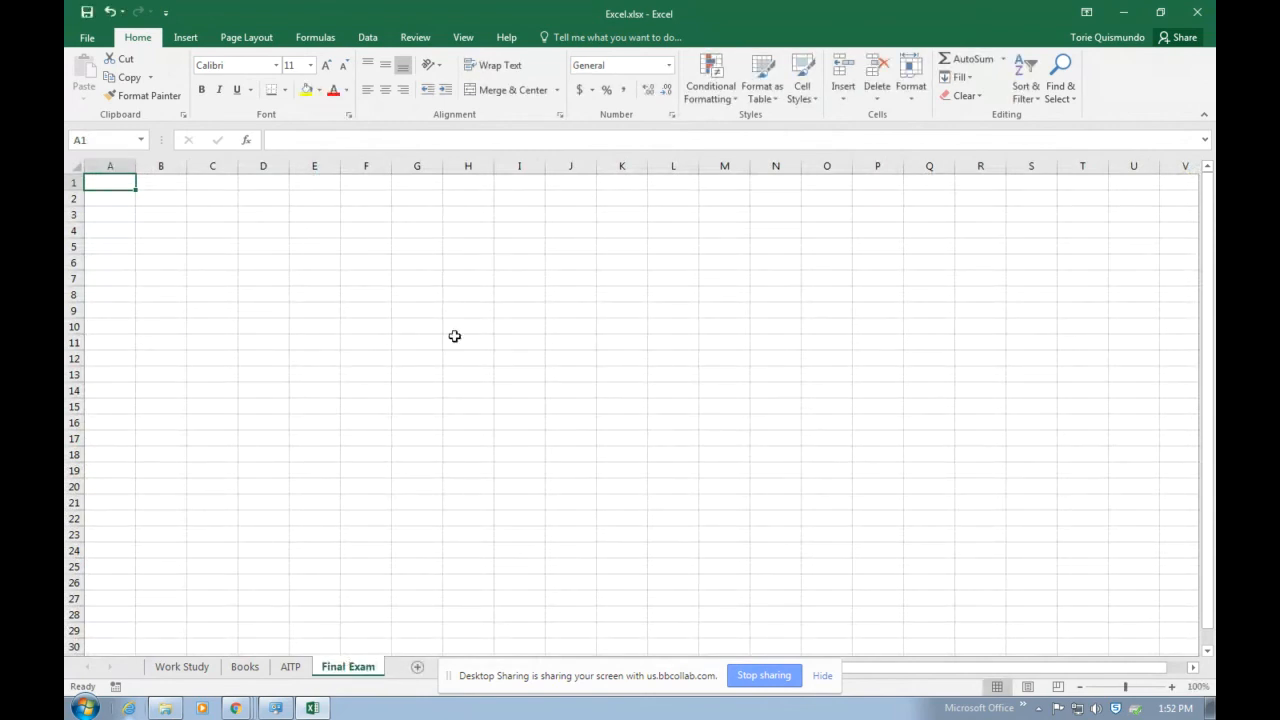
# Enter the title 2018 Quarterly Sales in A1 and the subtitle First Quarter in A2.
pyautogui.click(1171, 686)
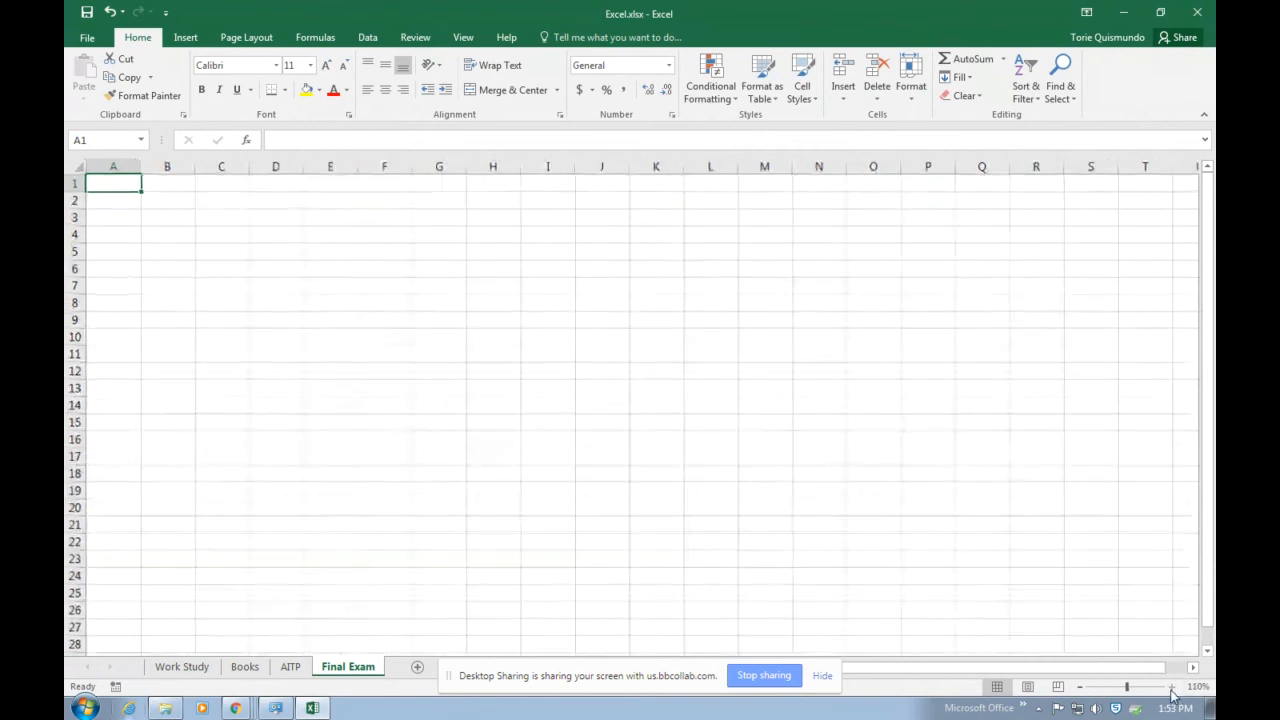
pyautogui.click(1171, 686)
pyautogui.click(1171, 686)
pyautogui.click(512, 406)
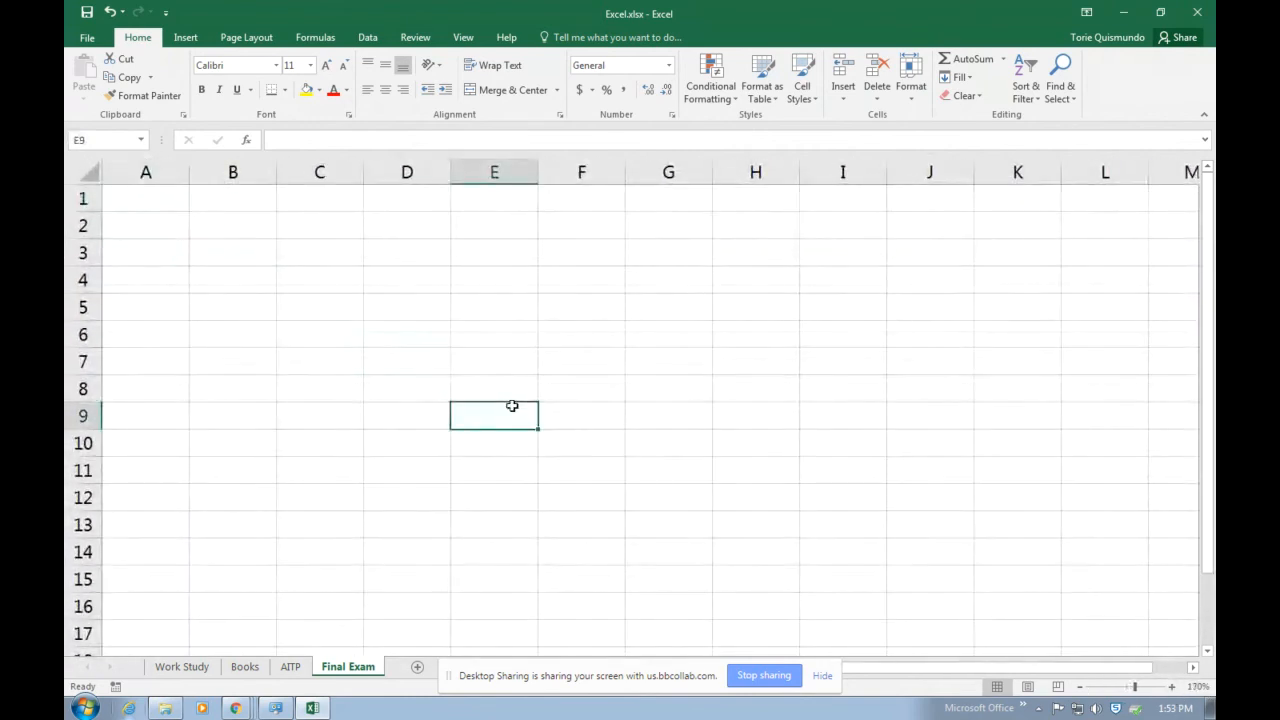
pyautogui.click(143, 194)
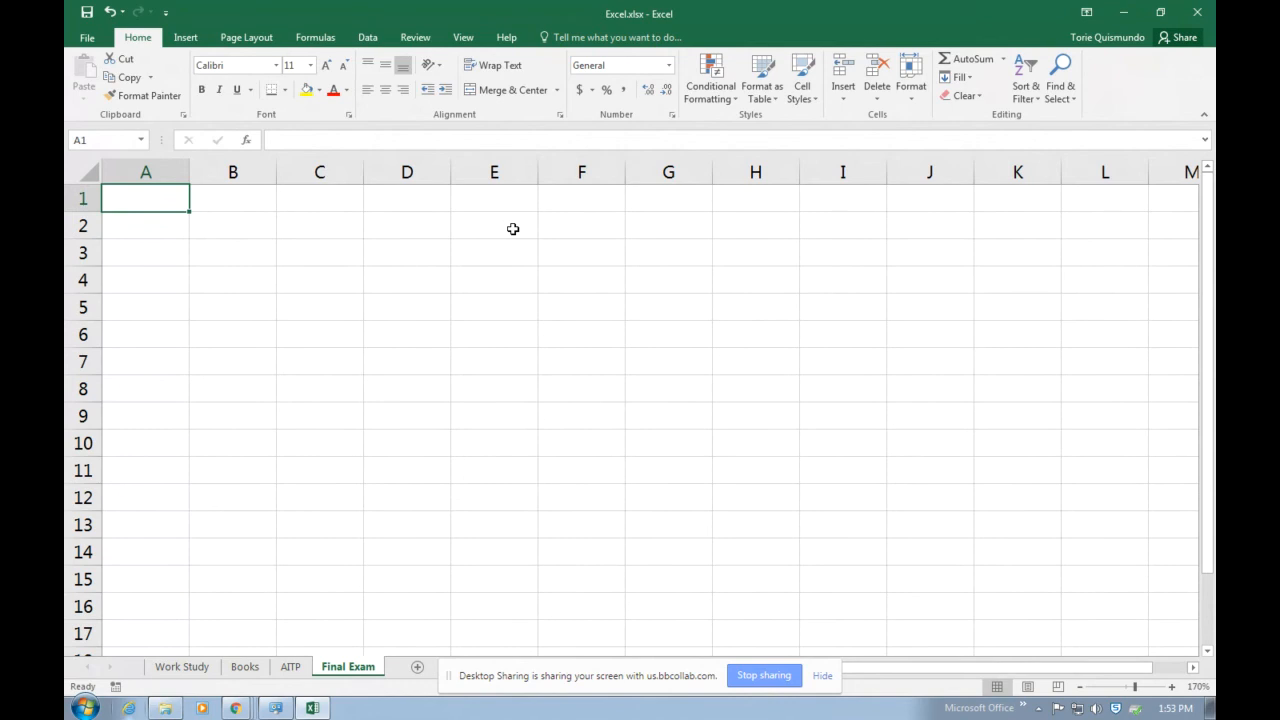
pyautogui.write('2018 qu')
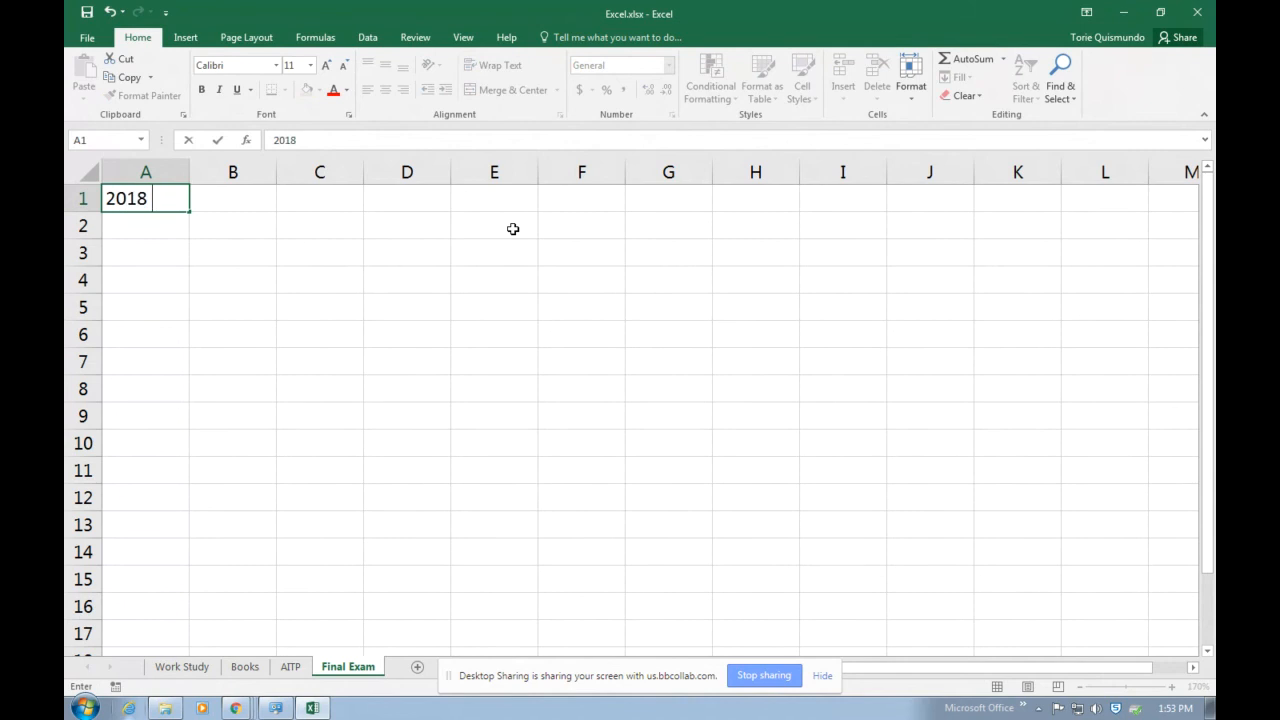
pyautogui.press('BackSpace')
pyautogui.press('BackSpace')
pyautogui.write('Quarterly Sa')
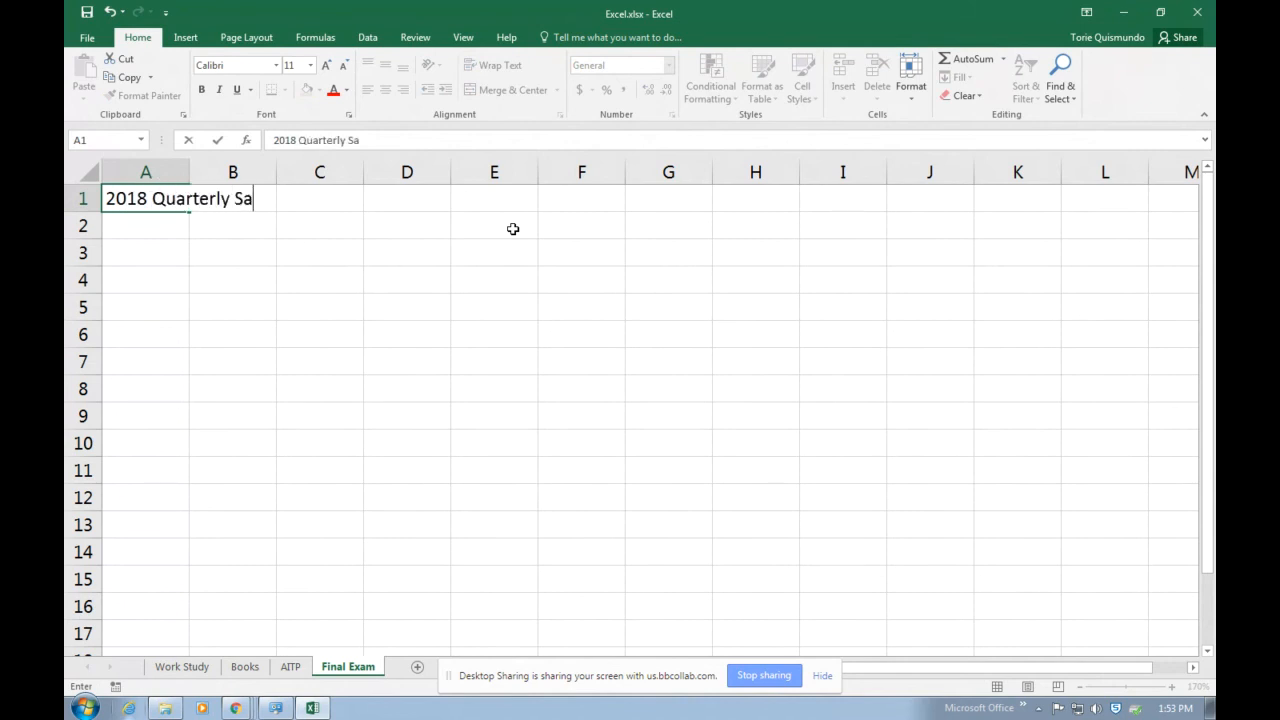
pyautogui.write('les')
pyautogui.press('Return')
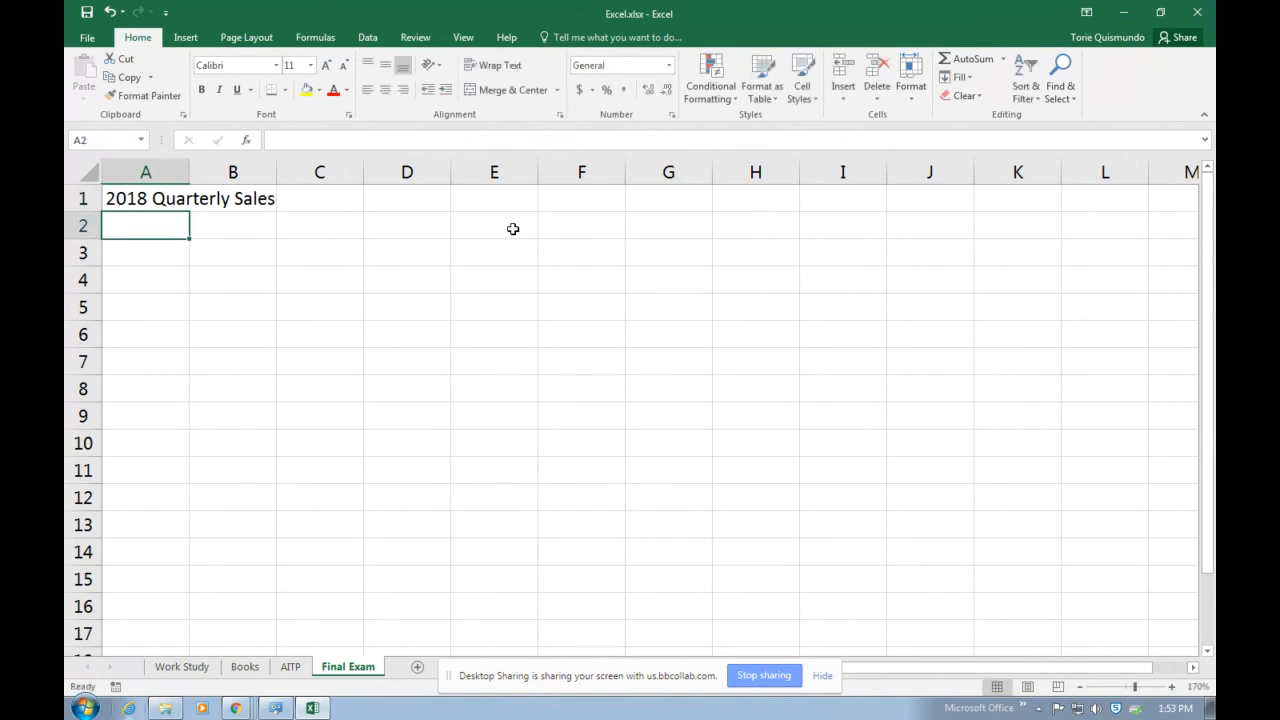
pyautogui.write('First Quarter')
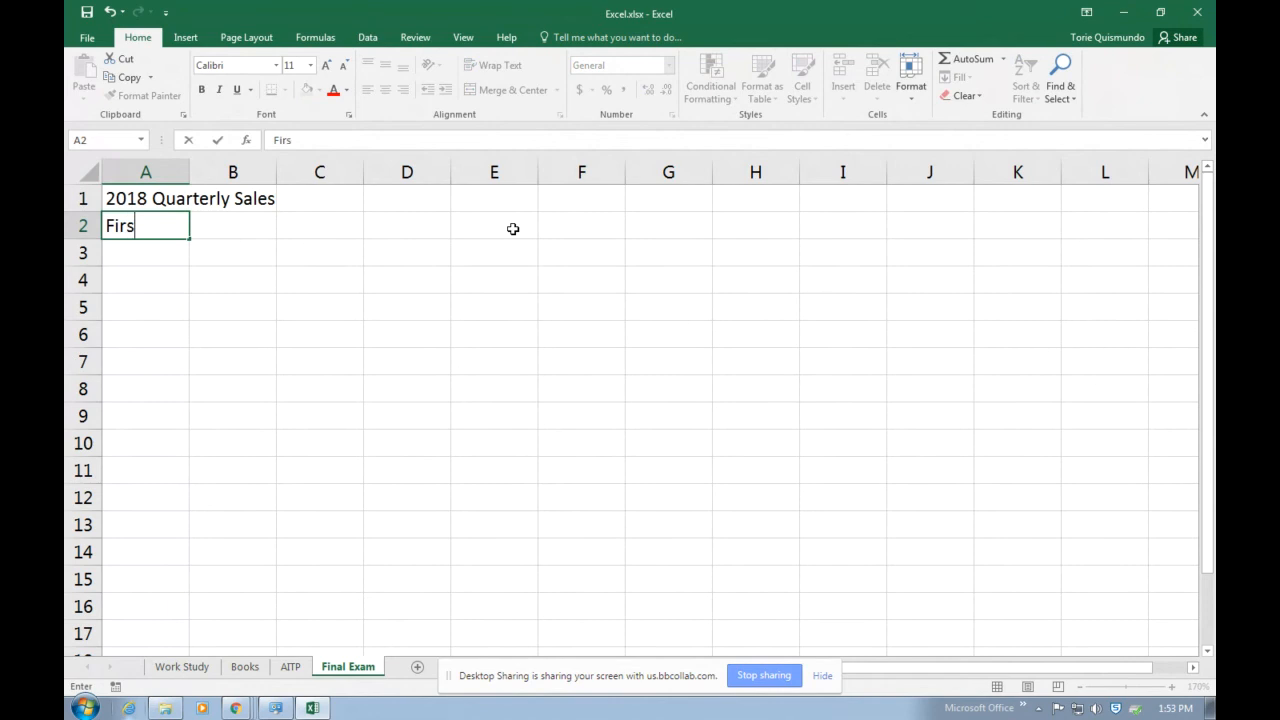
pyautogui.press('Return')
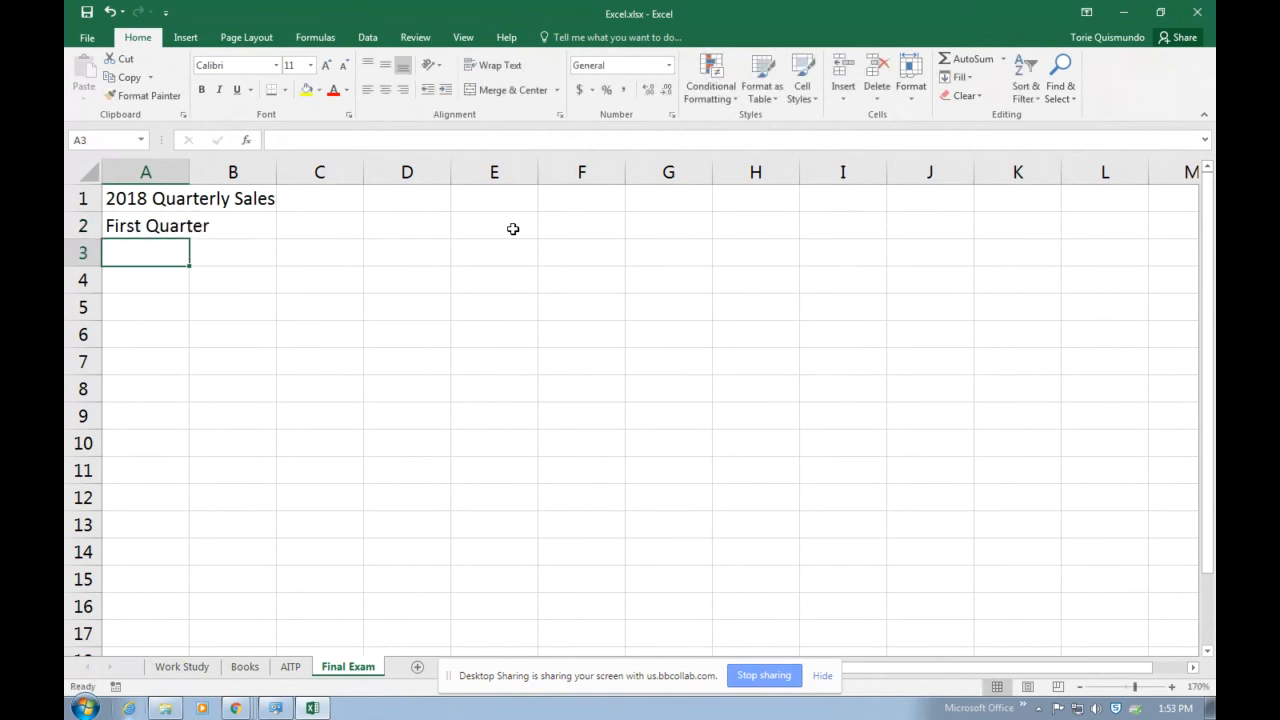
# Fill the month series Jan to Mar across row 3 from A3, and shift the months to B3:D3.
pyautogui.write('Jan')
pyautogui.press('Return')
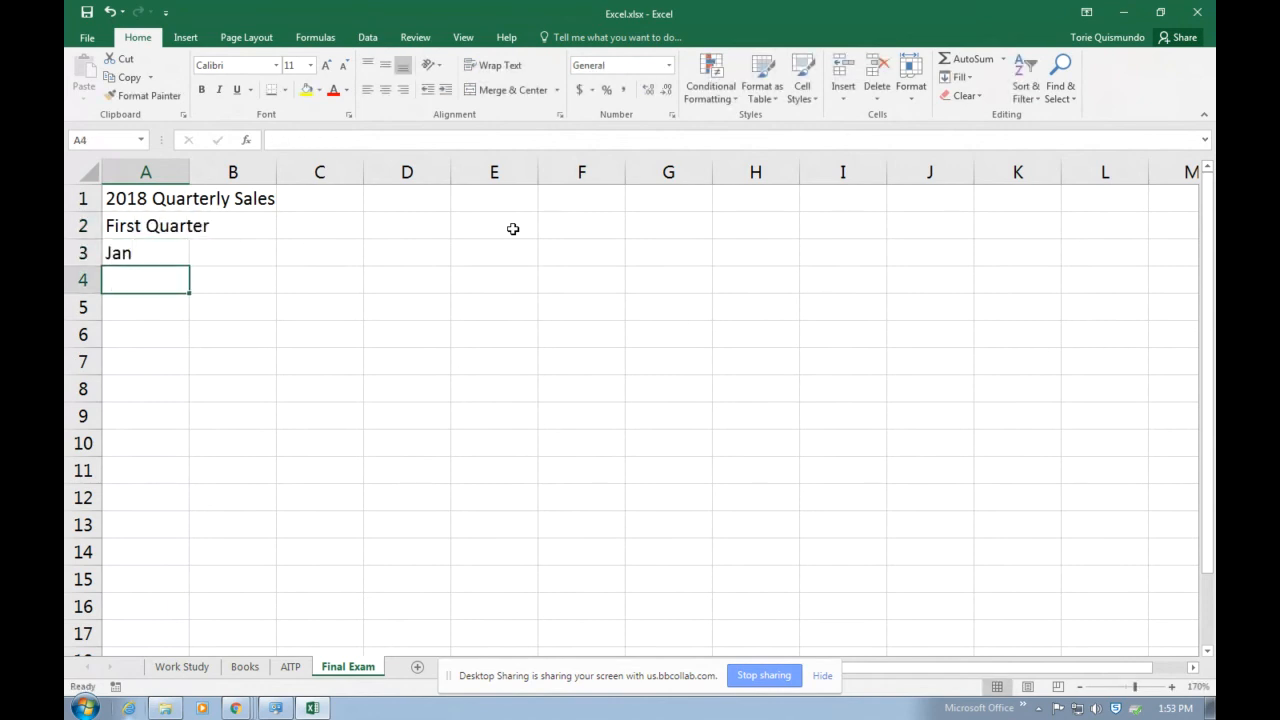
pyautogui.click(160, 242)
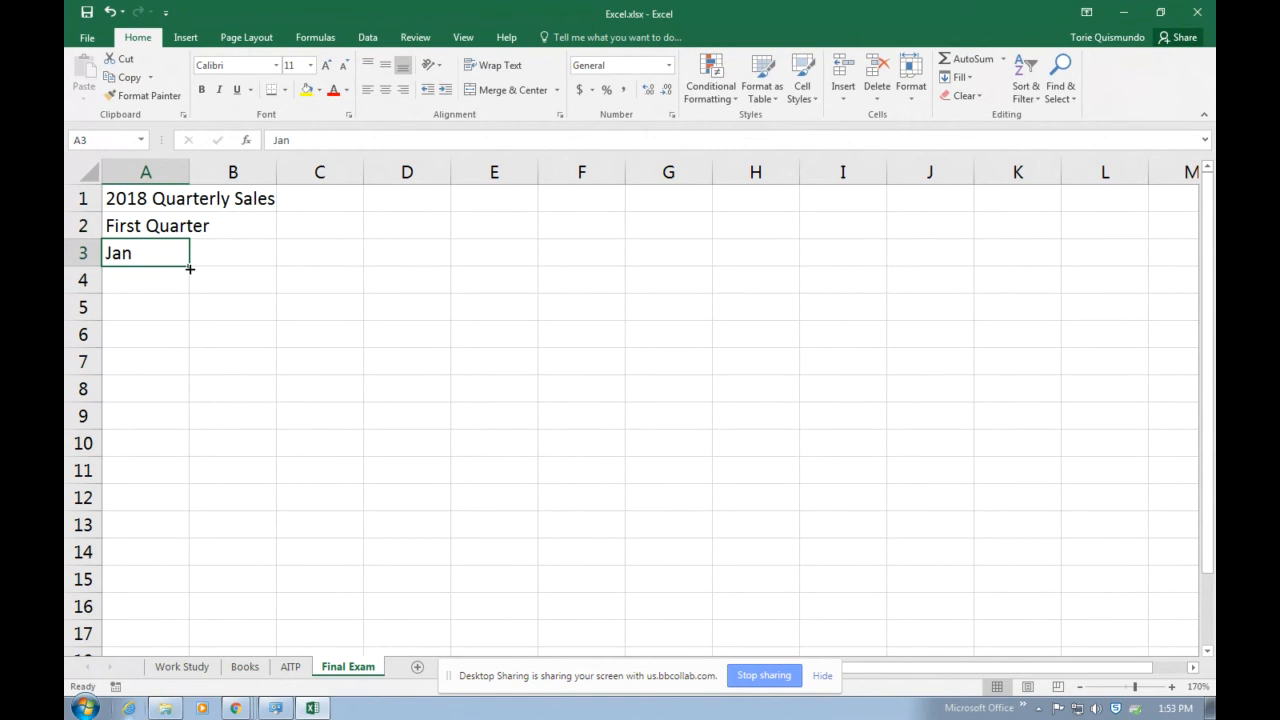
pyautogui.moveTo(190, 266); pyautogui.dragTo(325, 268)
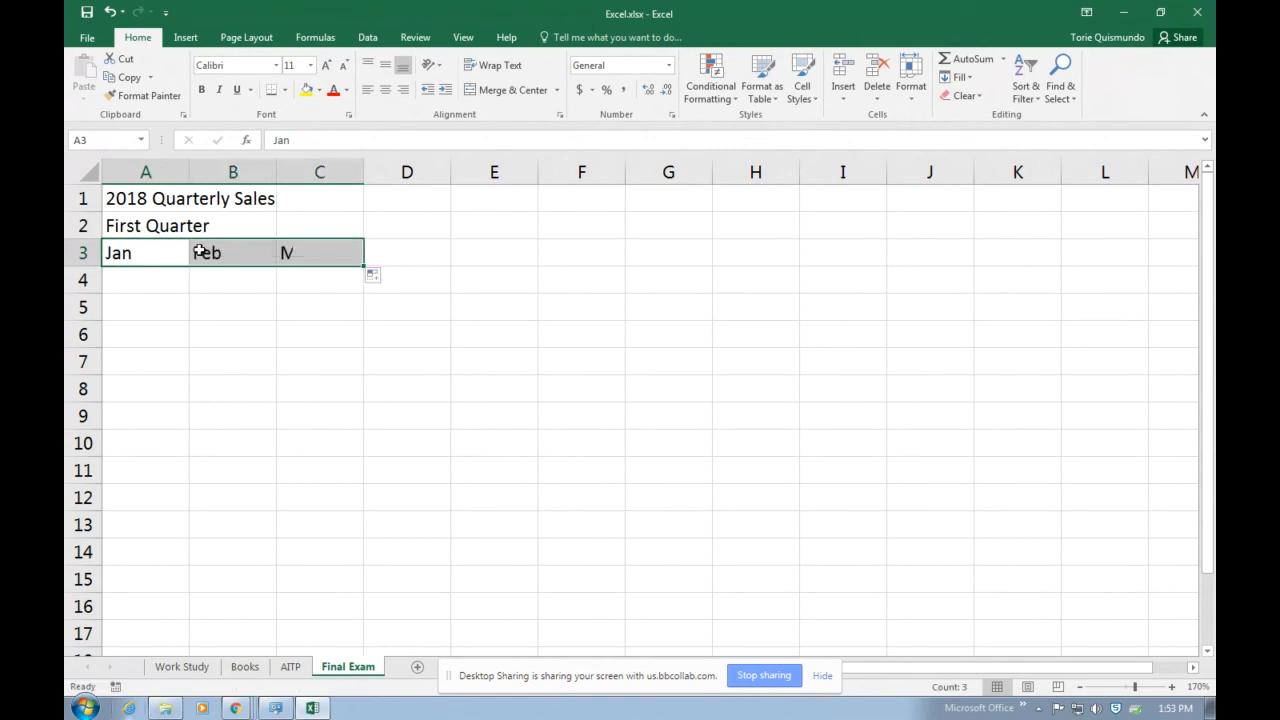
pyautogui.moveTo(184, 271); pyautogui.dragTo(236, 268)
# Enter the city names Fayetteville, Raleigh and Durham in A4:A6.
pyautogui.click(180, 282)
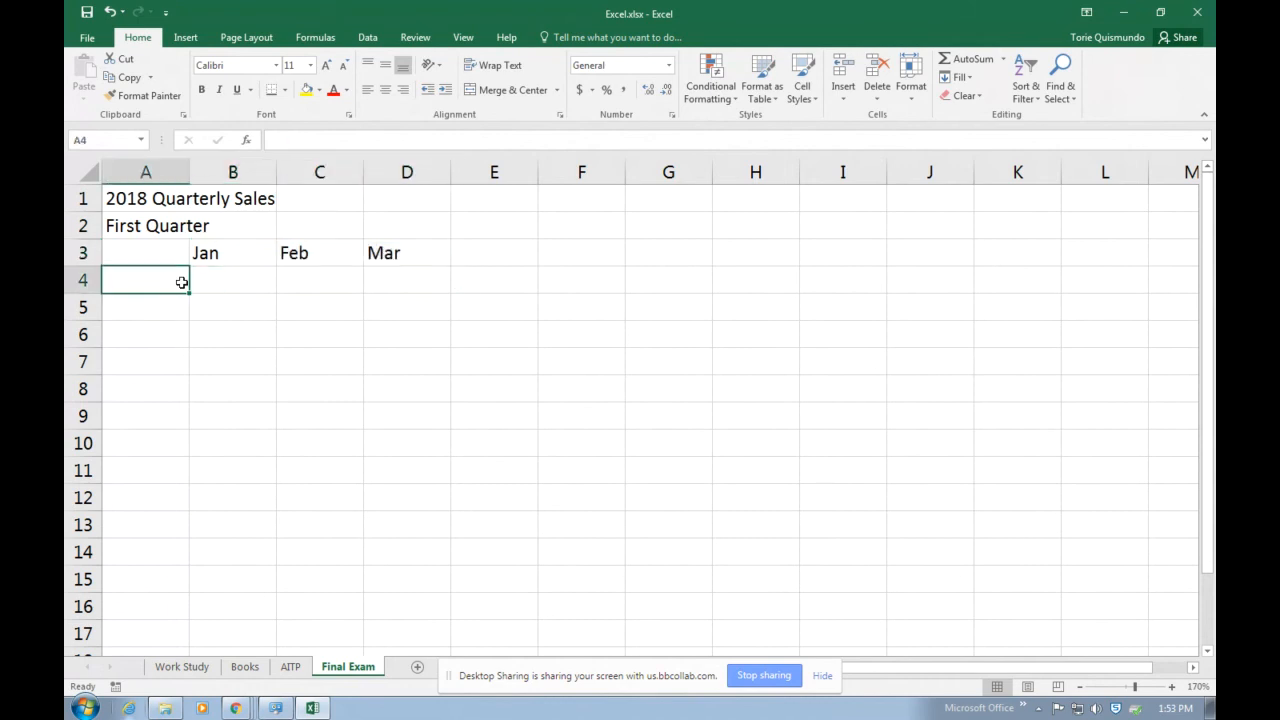
pyautogui.write('Fayette')
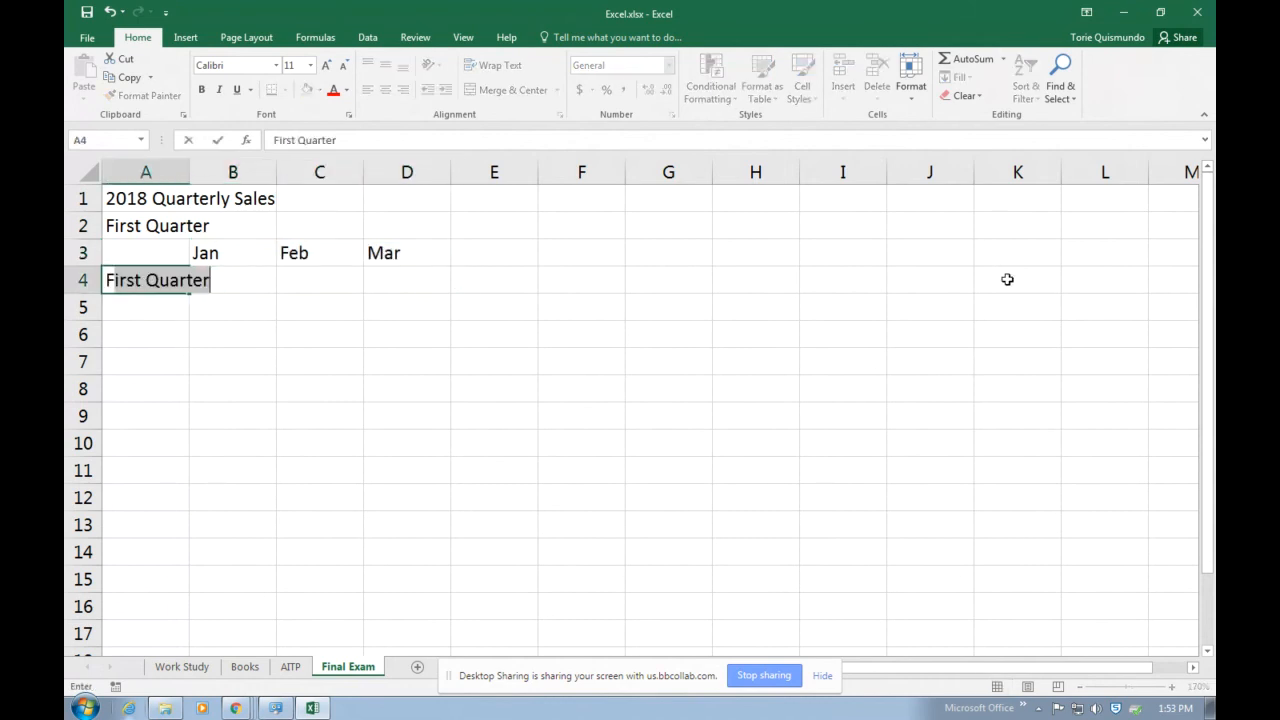
pyautogui.write('ville')
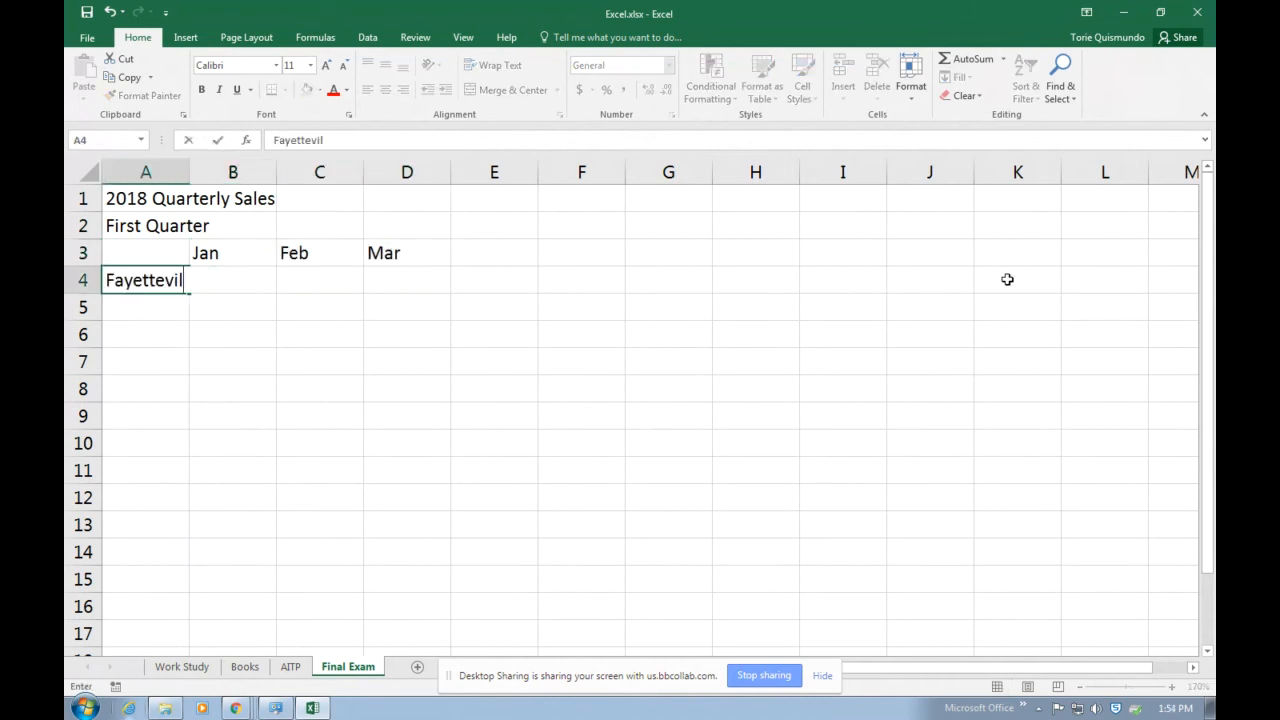
pyautogui.press('Return')
pyautogui.write('Raleigh')
pyautogui.press('Return')
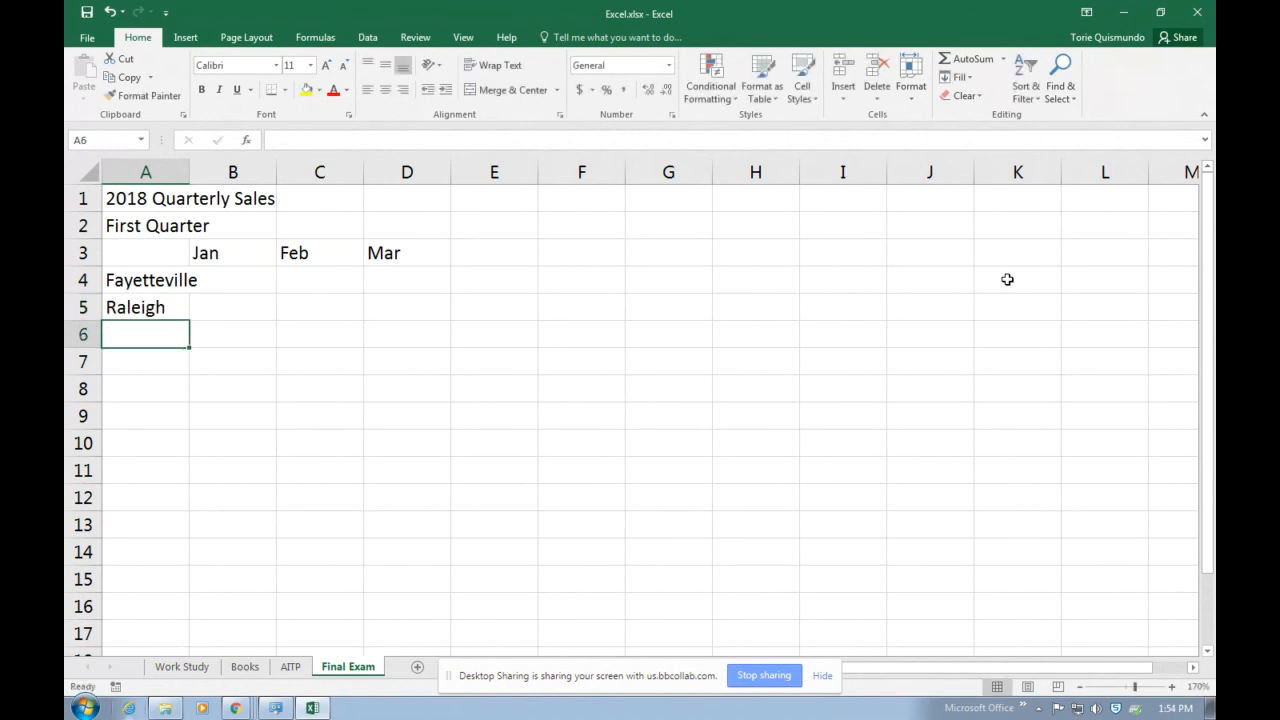
pyautogui.write('C')
pyautogui.press('BackSpace')
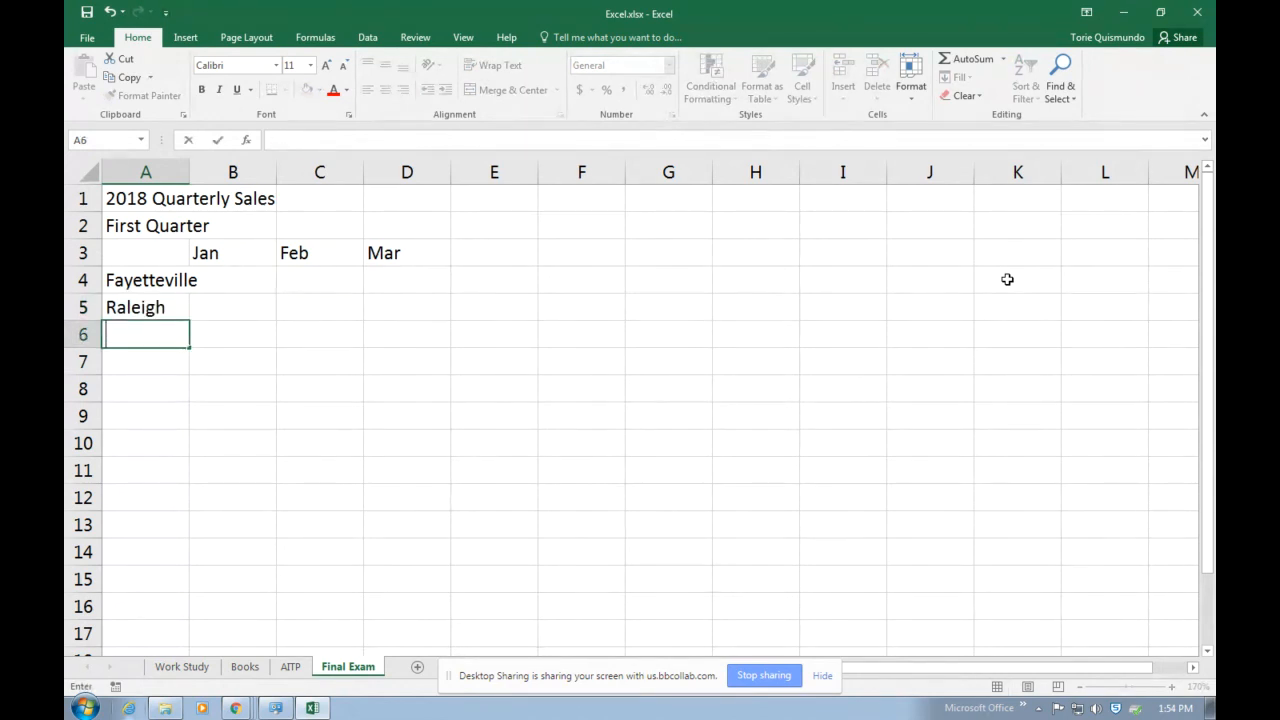
pyautogui.write('Durham')
pyautogui.press('Return')
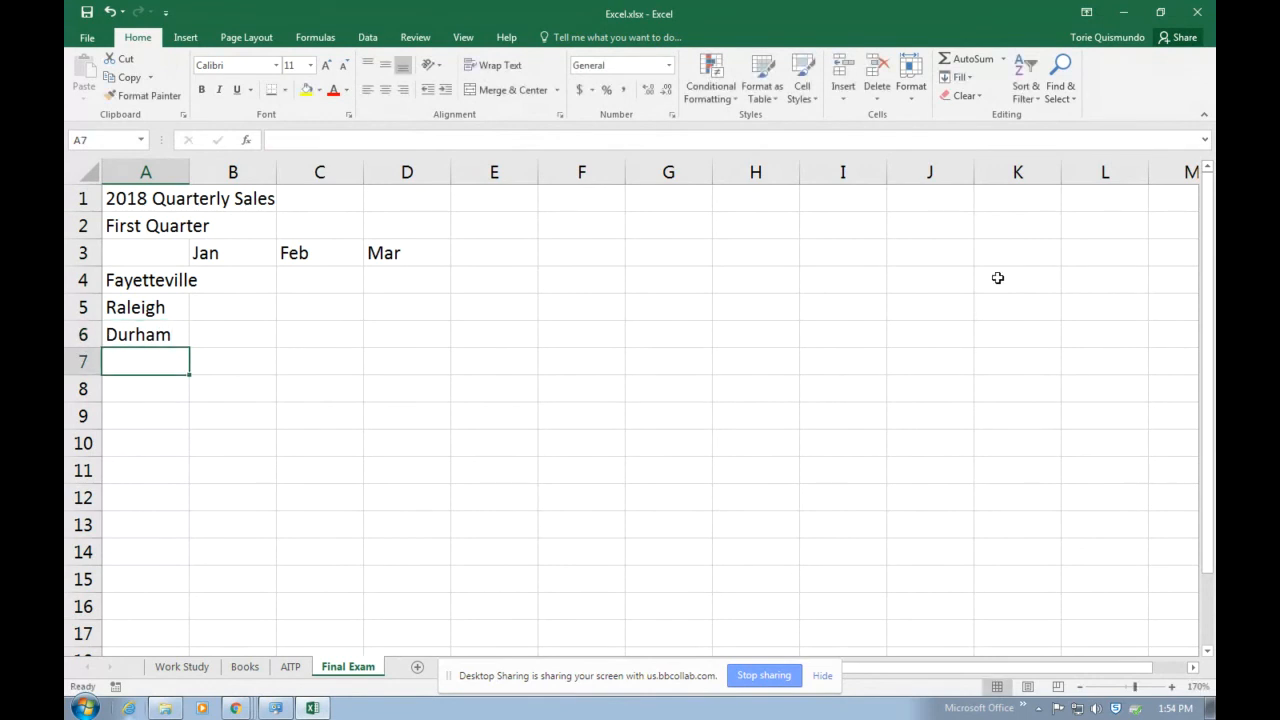
# Widen column A just enough to fit the city names and the First Quarter subtitle.
pyautogui.doubleClick(189, 172)
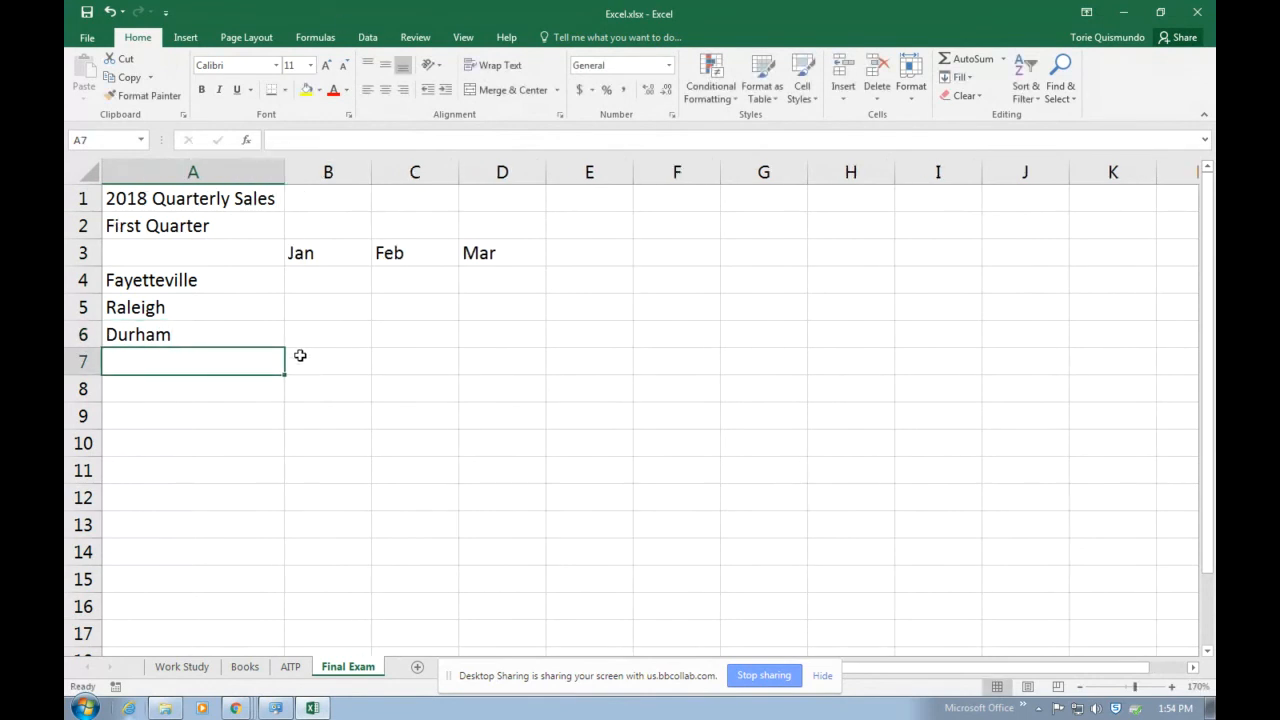
pyautogui.moveTo(284, 172); pyautogui.dragTo(212, 174)
pyautogui.click(340, 390)
# Enter the Jan sales 500, 35 and 698 for Fayetteville, Raleigh and Durham in B4:B6.
pyautogui.click(246, 283)
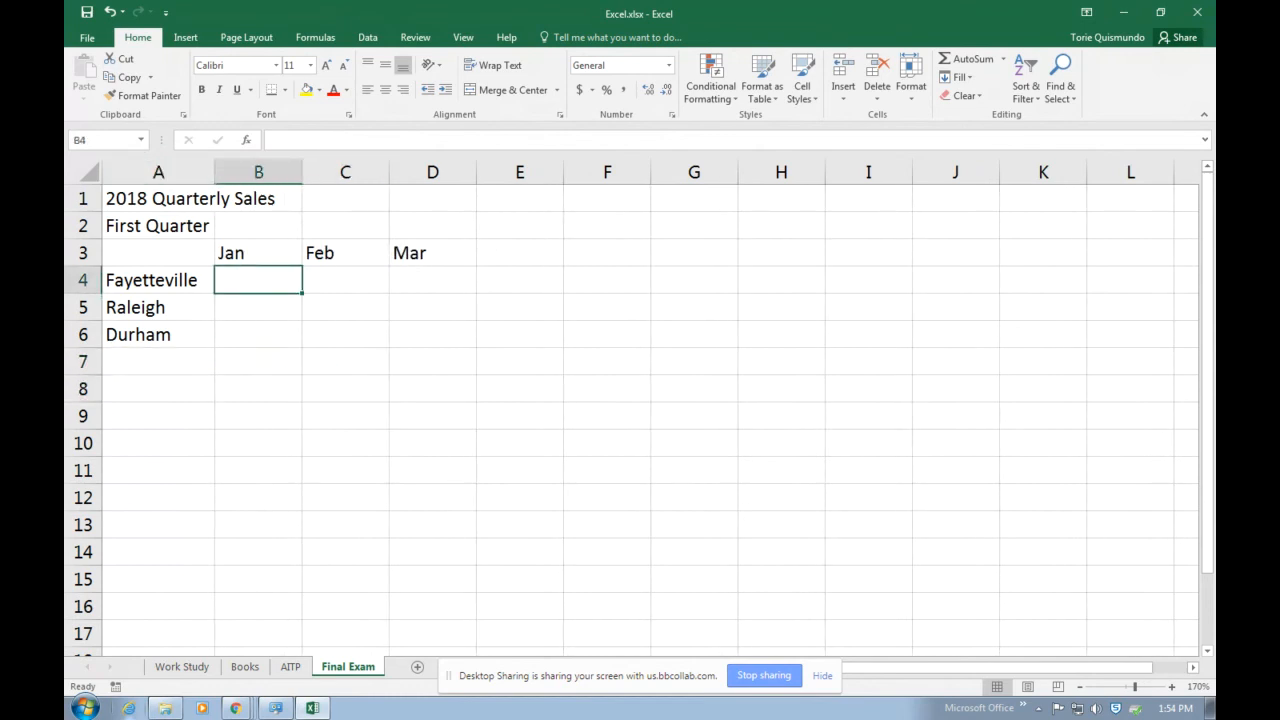
pyautogui.write('500')
pyautogui.press('Return')
pyautogui.write('35')
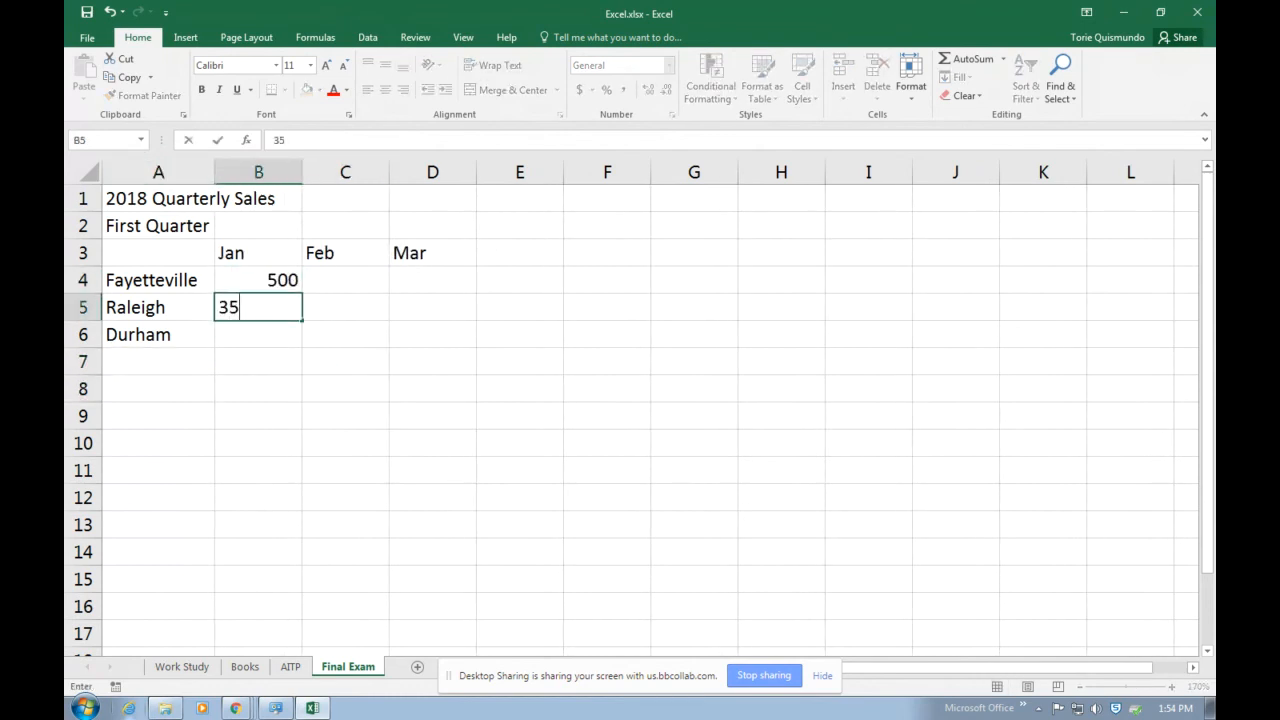
pyautogui.press('Return')
pyautogui.write('698')
pyautogui.press('Return')
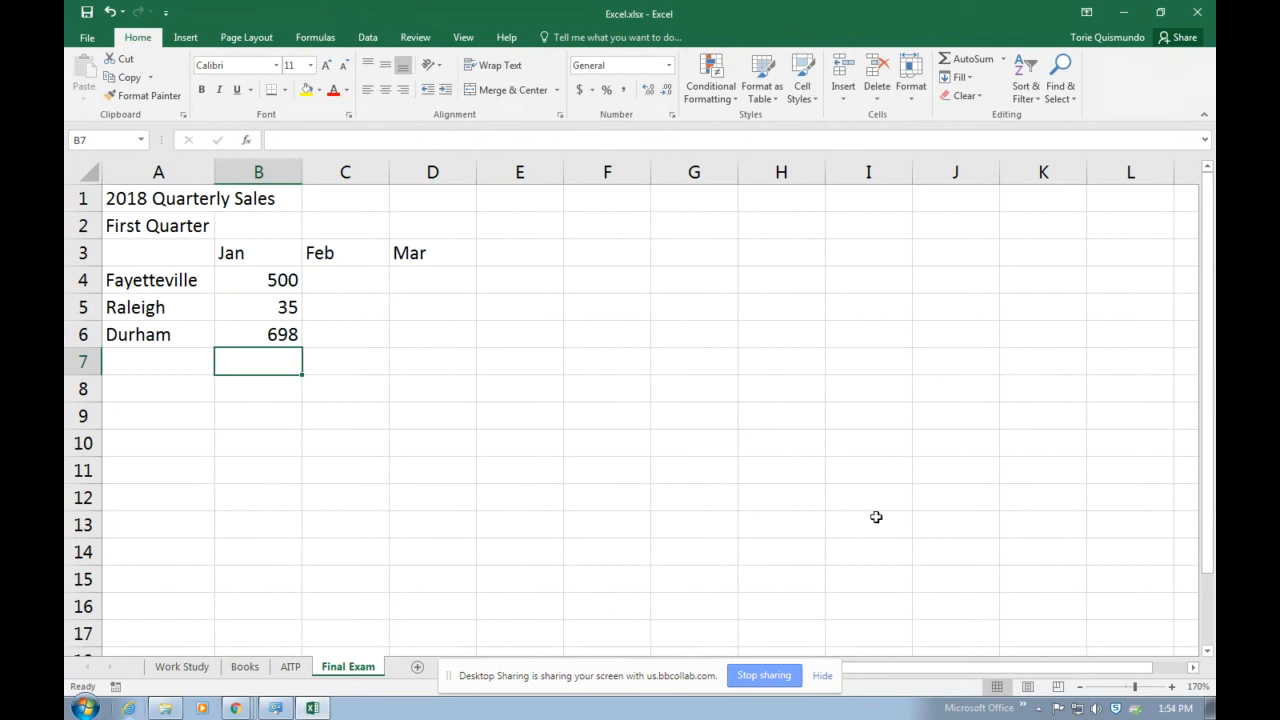
# Enter the Feb sales 0, 36 and 85 for the three cities in C4:C6.
pyautogui.click(329, 275)
pyautogui.write('0')
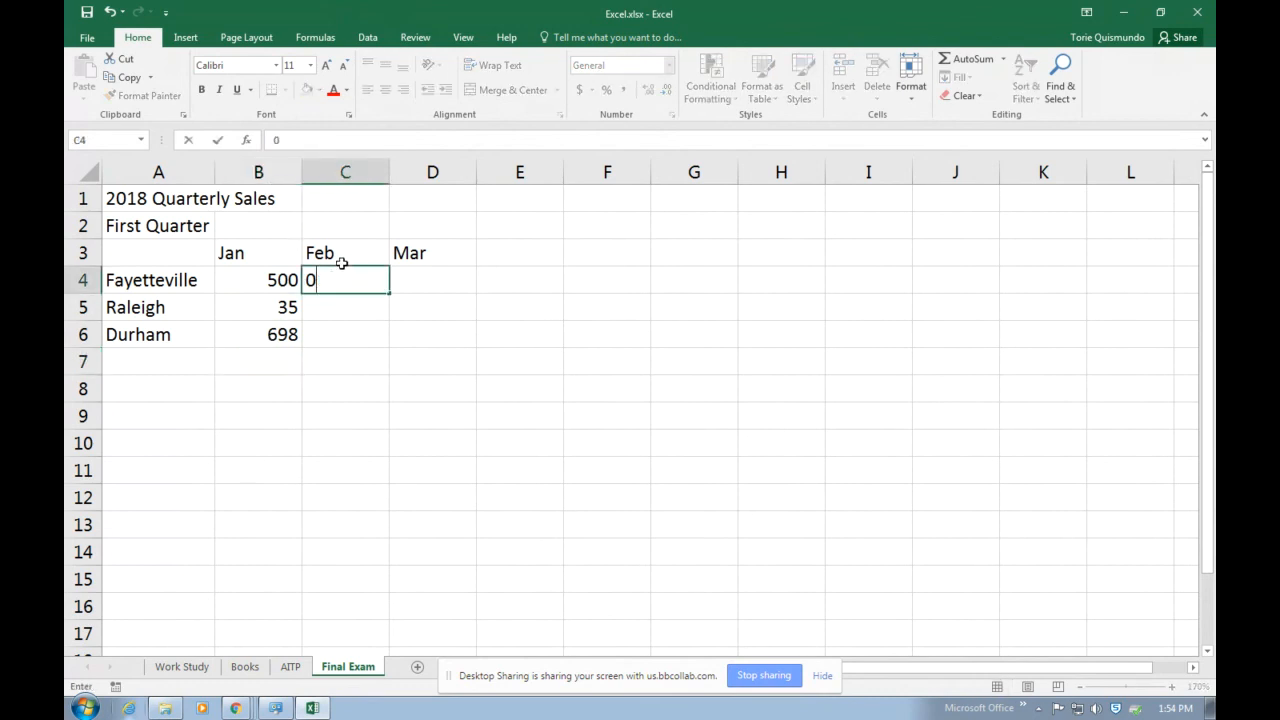
pyautogui.press('Return')
pyautogui.write('36')
pyautogui.press('Return')
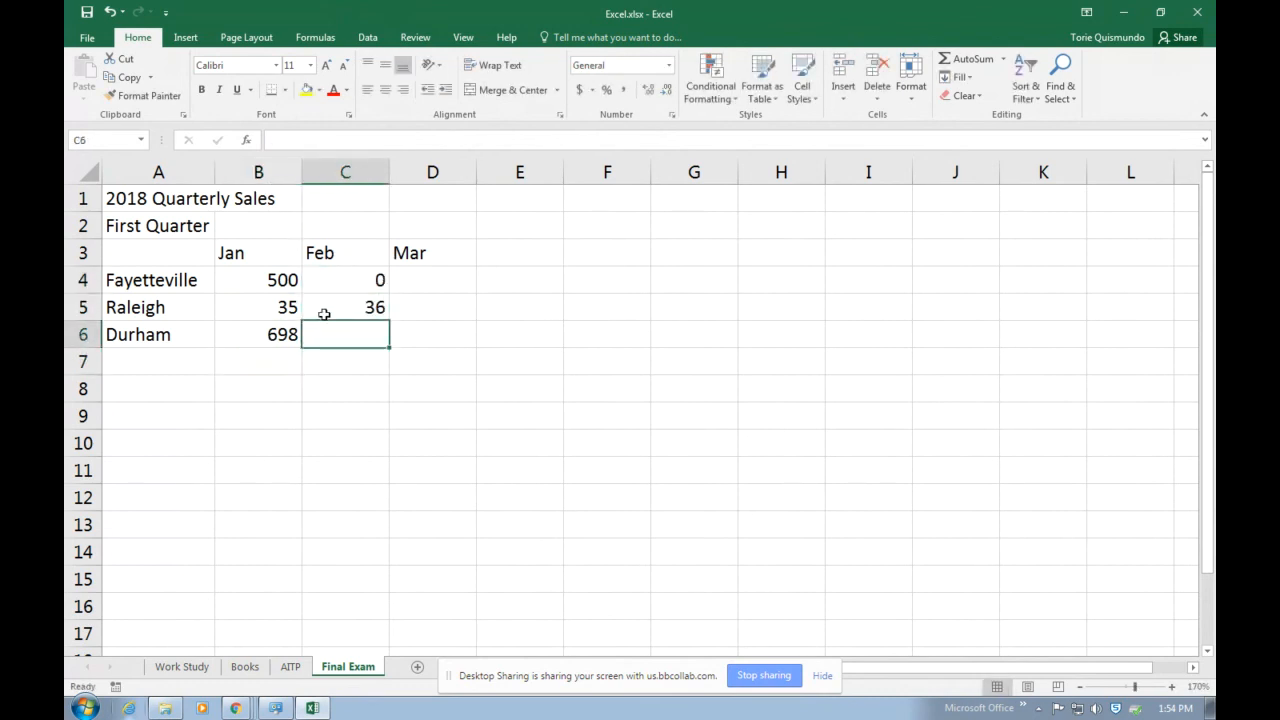
pyautogui.write('85')
# Enter the Mar sales 25, 35 and 789 for the three cities in D4:D6.
pyautogui.click(436, 287)
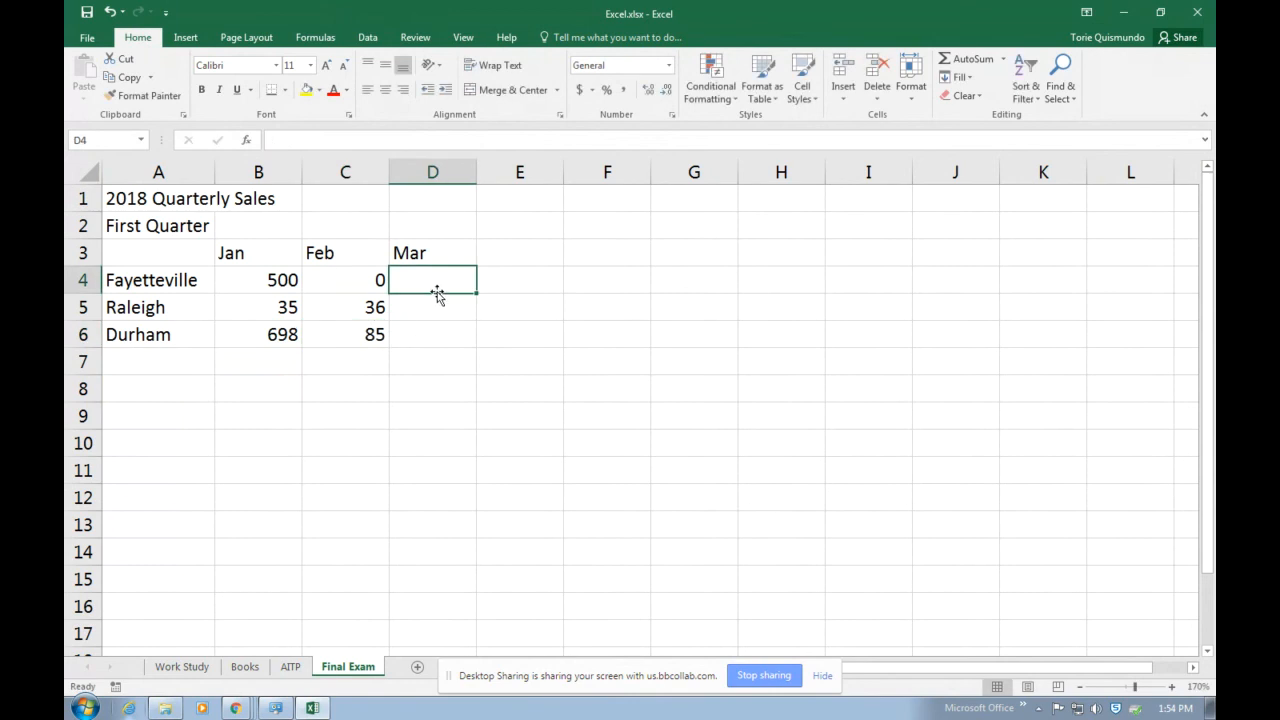
pyautogui.write('25')
pyautogui.press('Return')
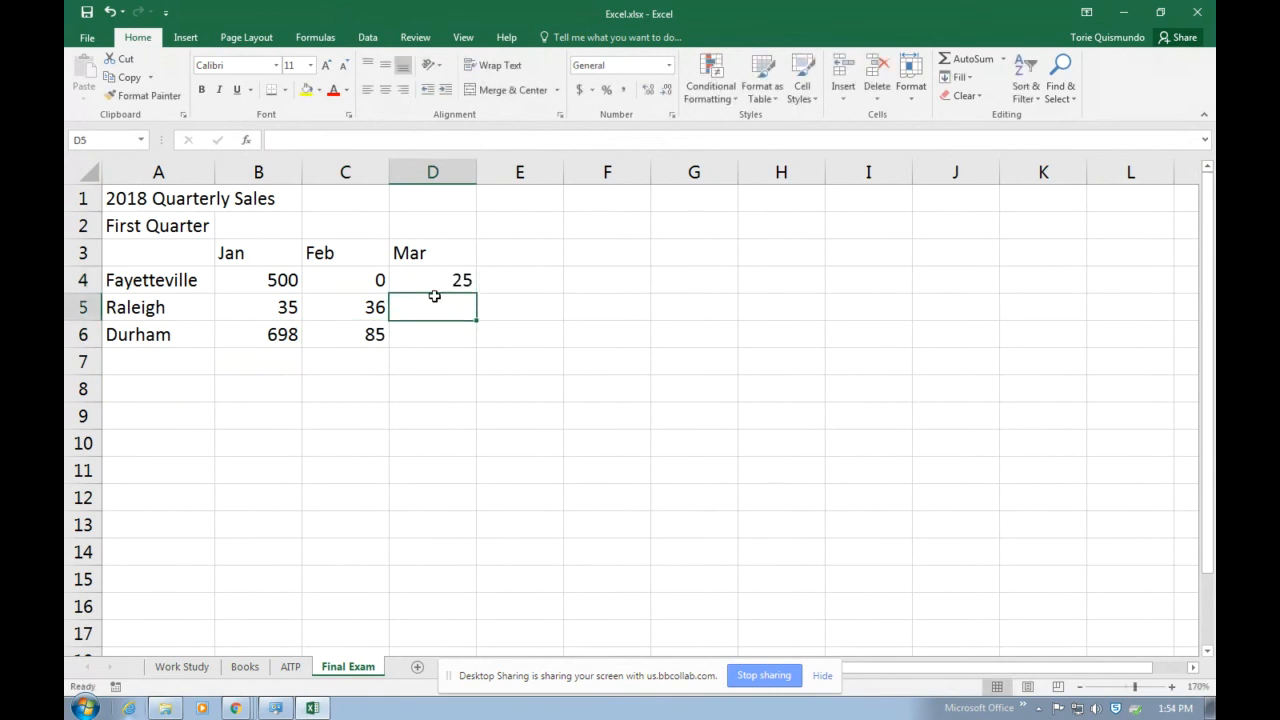
pyautogui.write('35')
pyautogui.press('Return')
pyautogui.write('789')
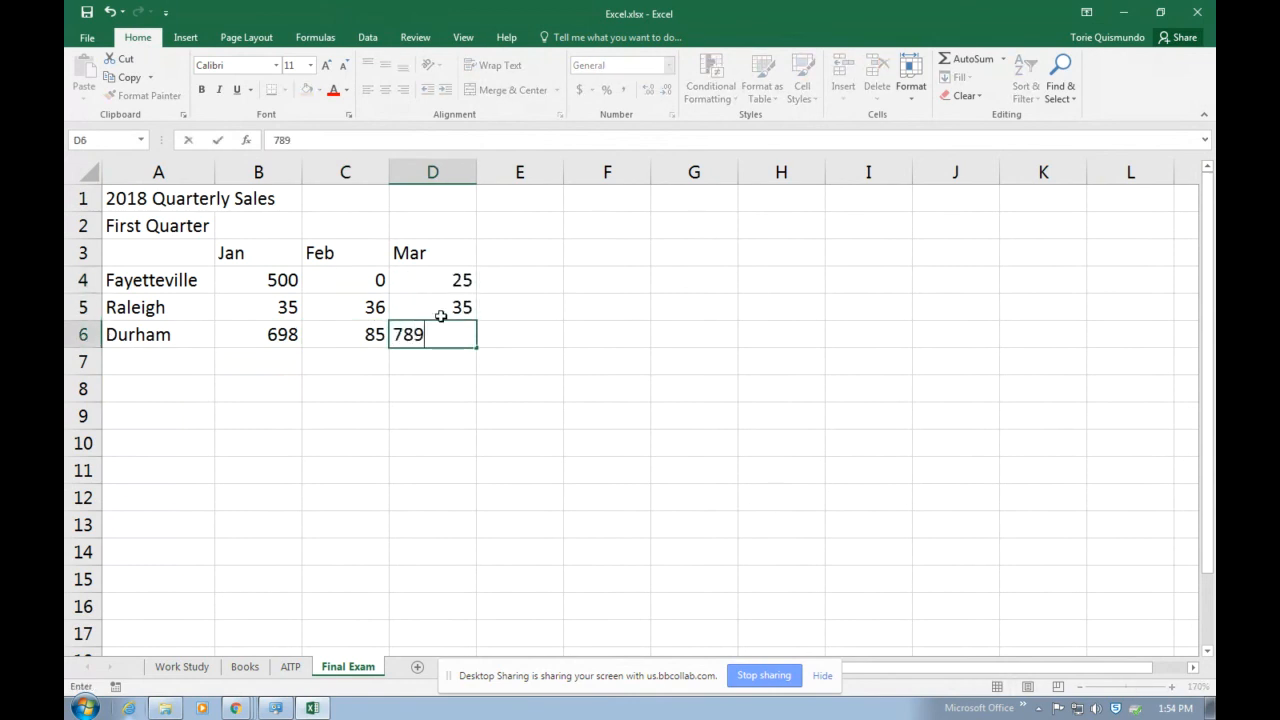
pyautogui.click(468, 416)
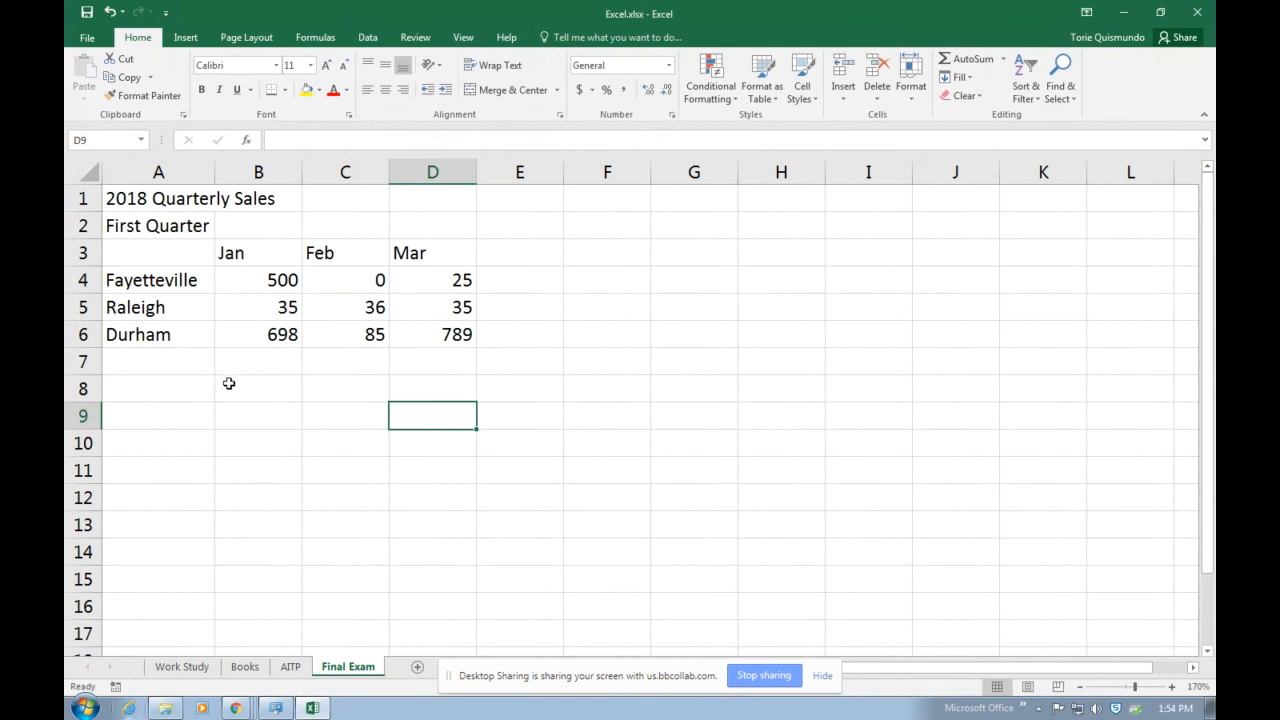
# Add a Total heading in E3 and a Total row label in A7.
pyautogui.click(135, 392)
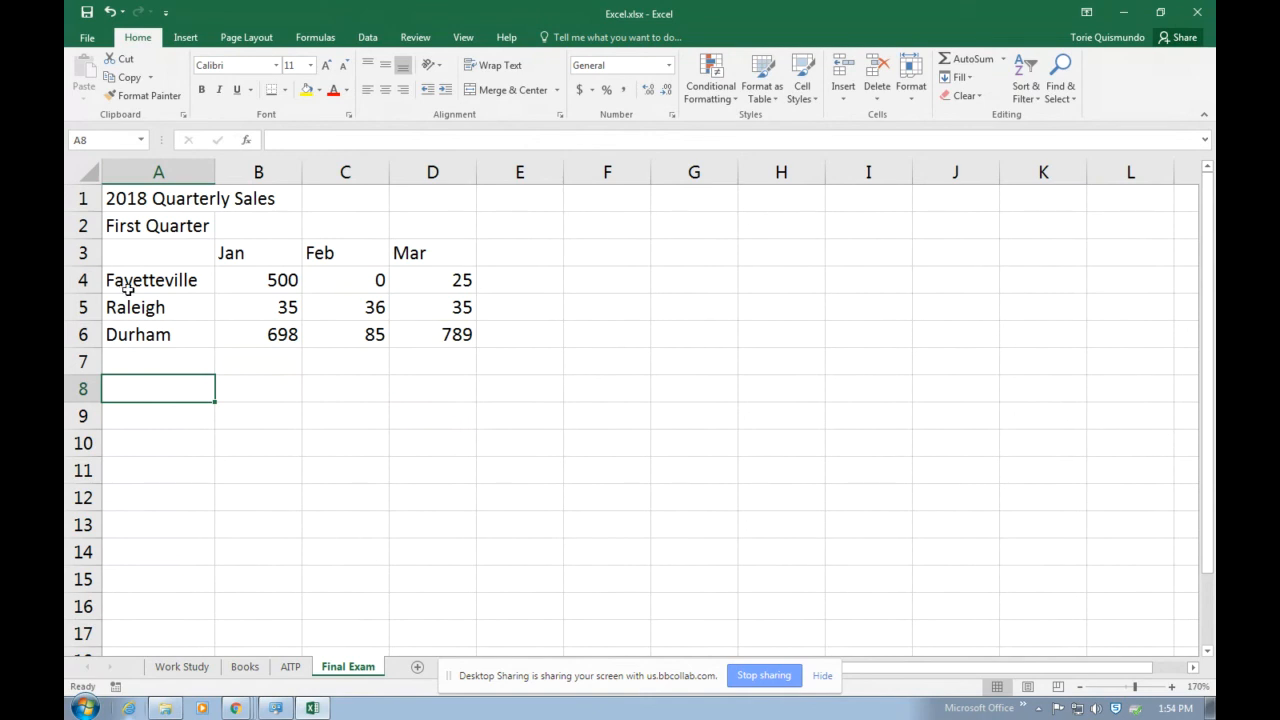
pyautogui.click(512, 258)
pyautogui.write('Total')
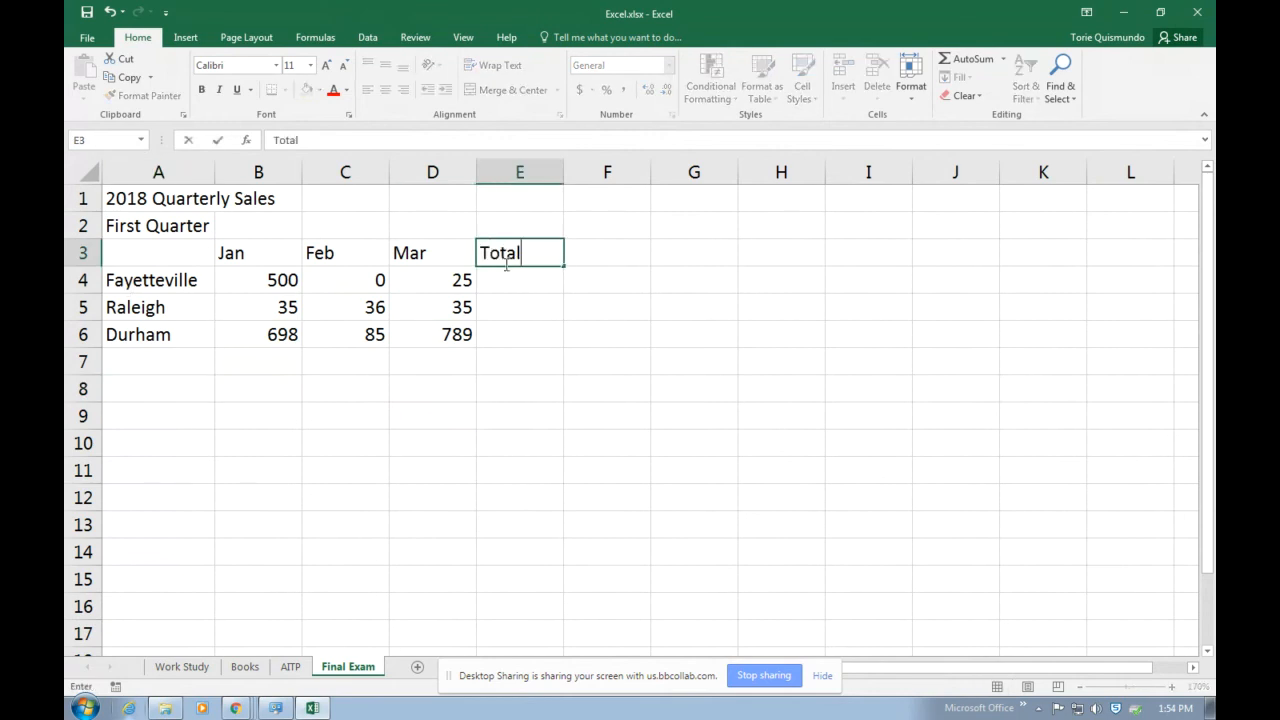
pyautogui.click(162, 356)
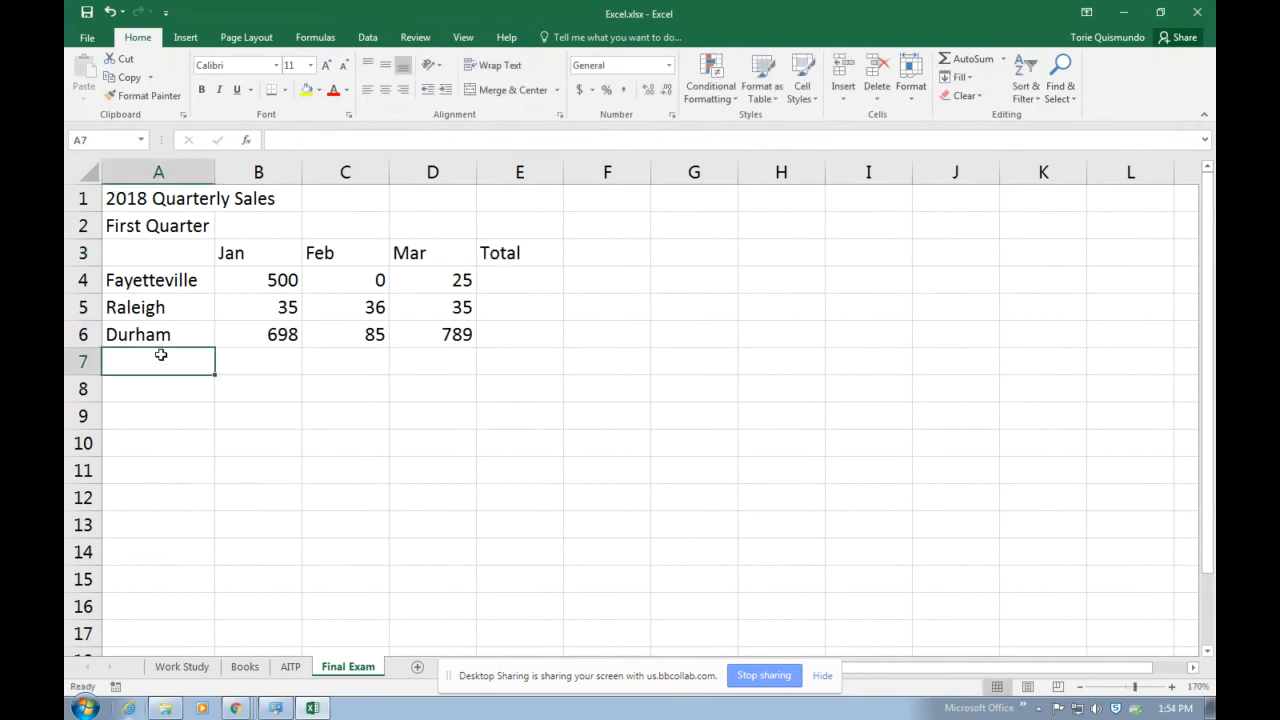
pyautogui.write('Total')
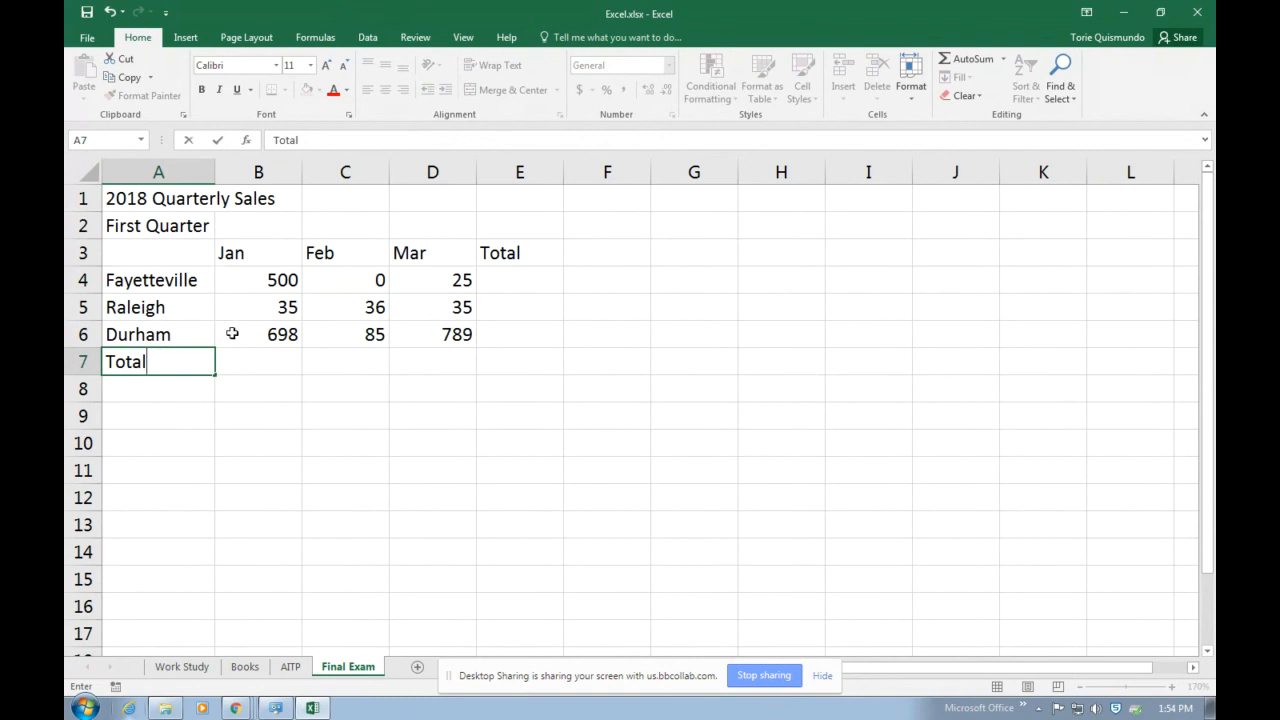
pyautogui.click(287, 434)
# Calculate all row and column totals at once by applying AutoSum to B4:E7.
pyautogui.moveTo(243, 279); pyautogui.dragTo(540, 372)
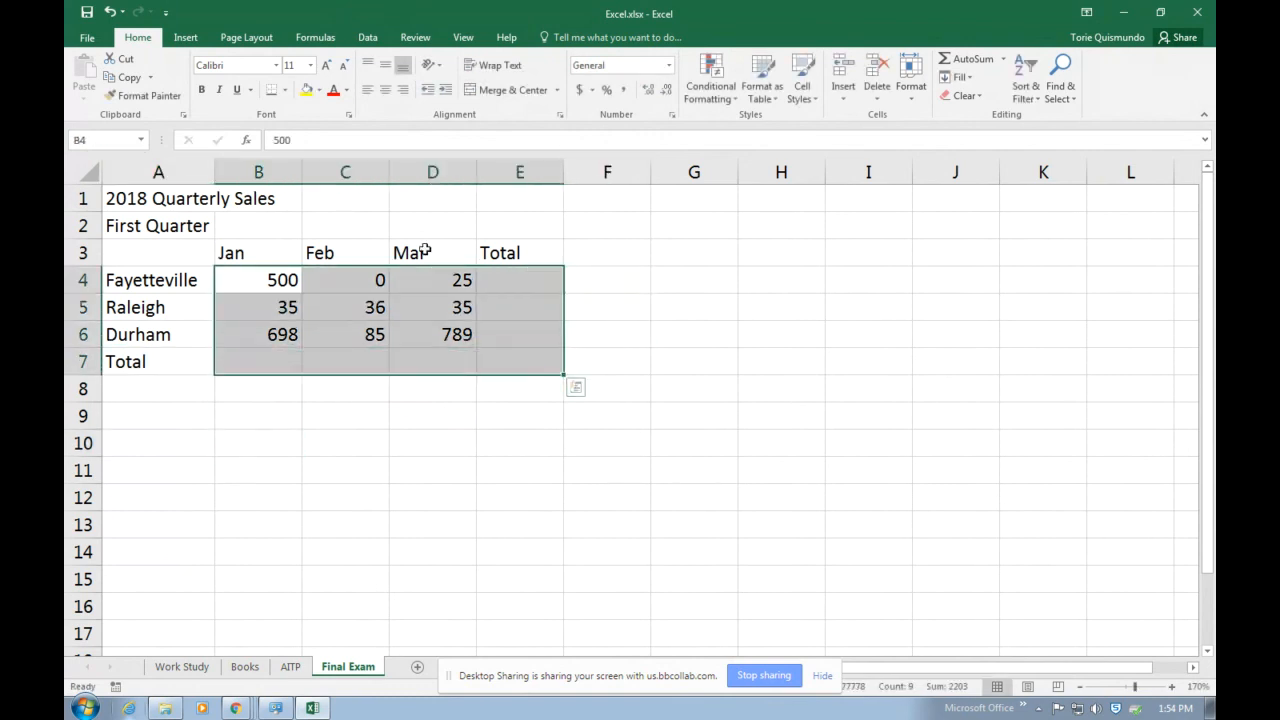
pyautogui.click(962, 59)
pyautogui.click(858, 440)
# Enter the label Average in A9 and select the cell beside it, B9.
pyautogui.click(170, 414)
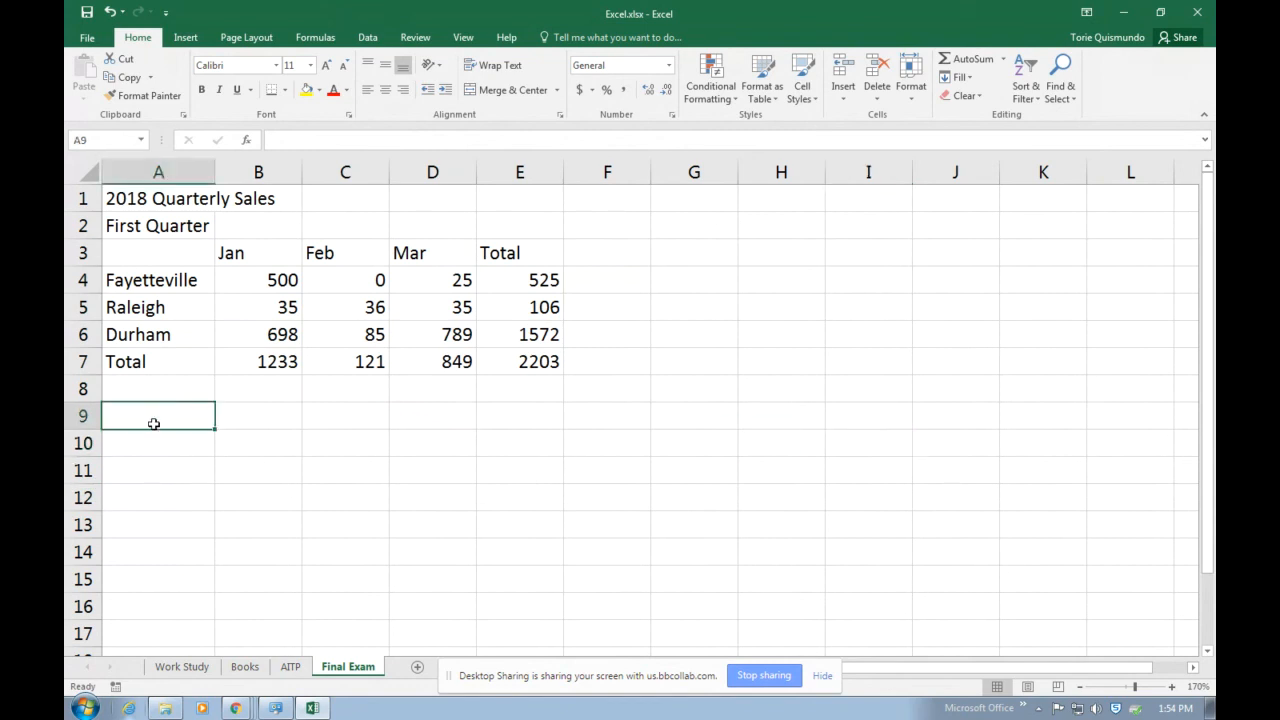
pyautogui.write('Average')
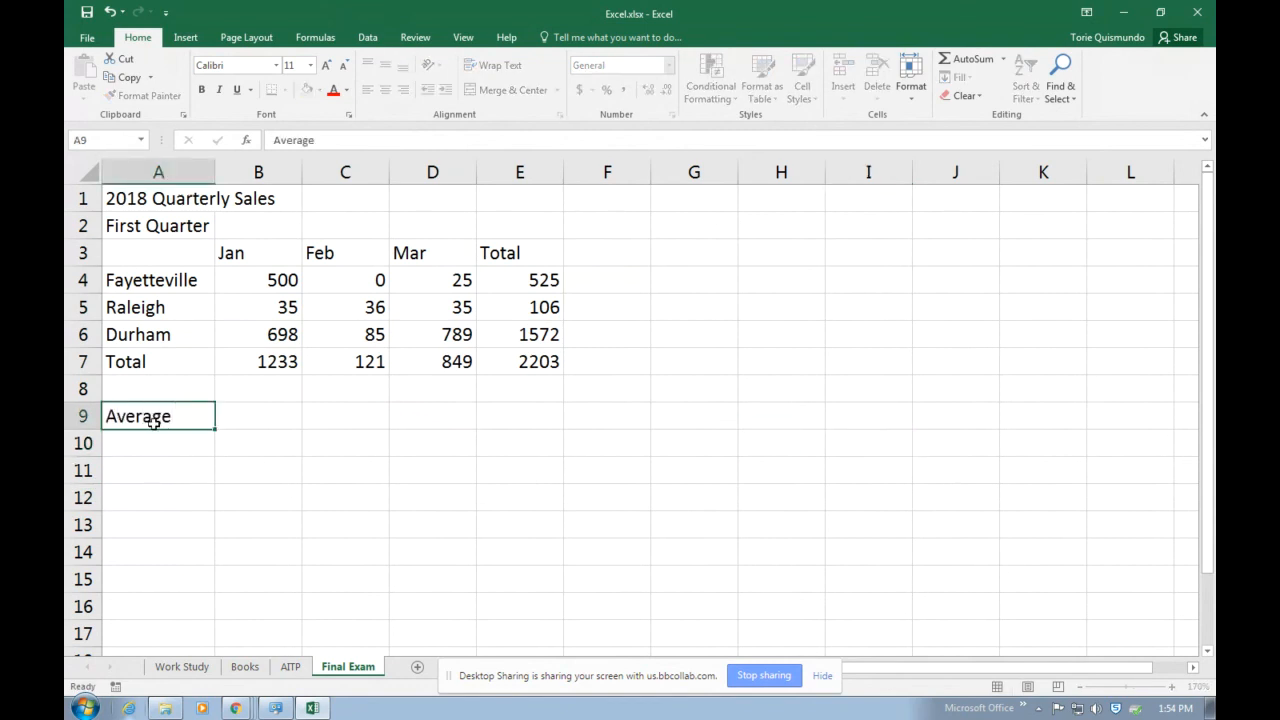
pyautogui.press('Return')
pyautogui.click(242, 422)
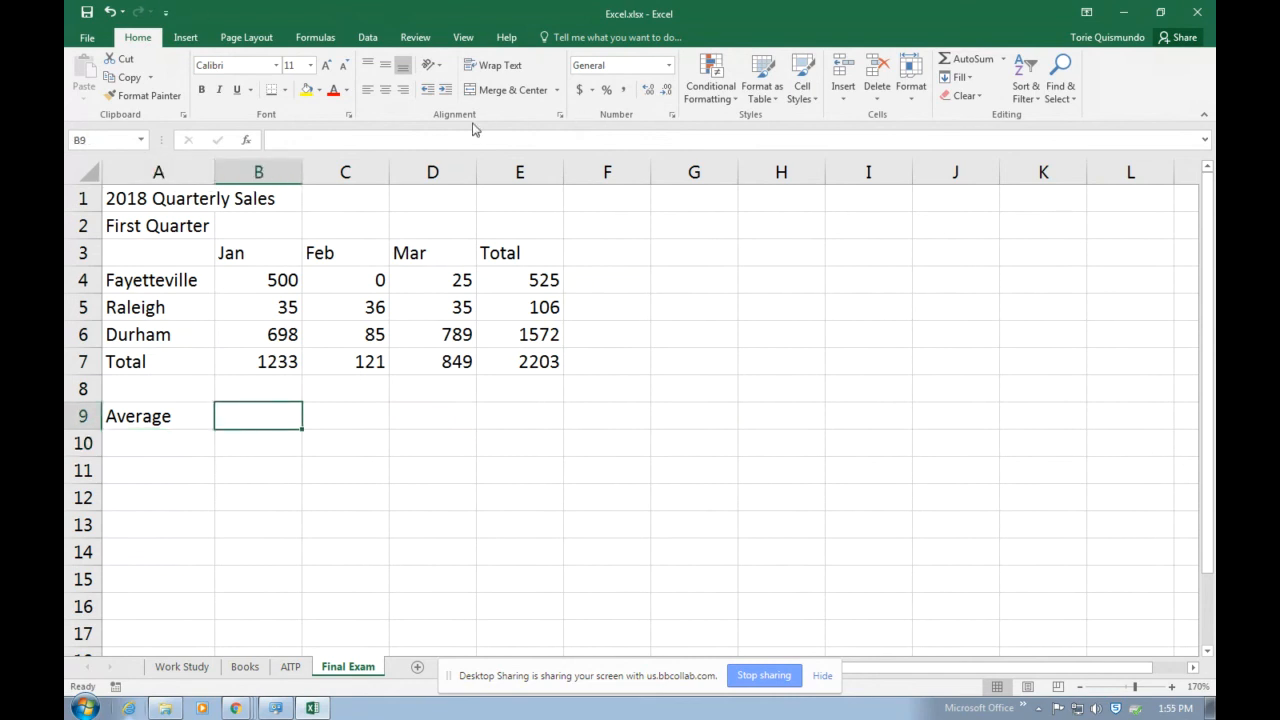
# Calculate the average of B4:B6 in B9 with the AVERAGE function and fill the formula across to E9.
pyautogui.click(257, 142)
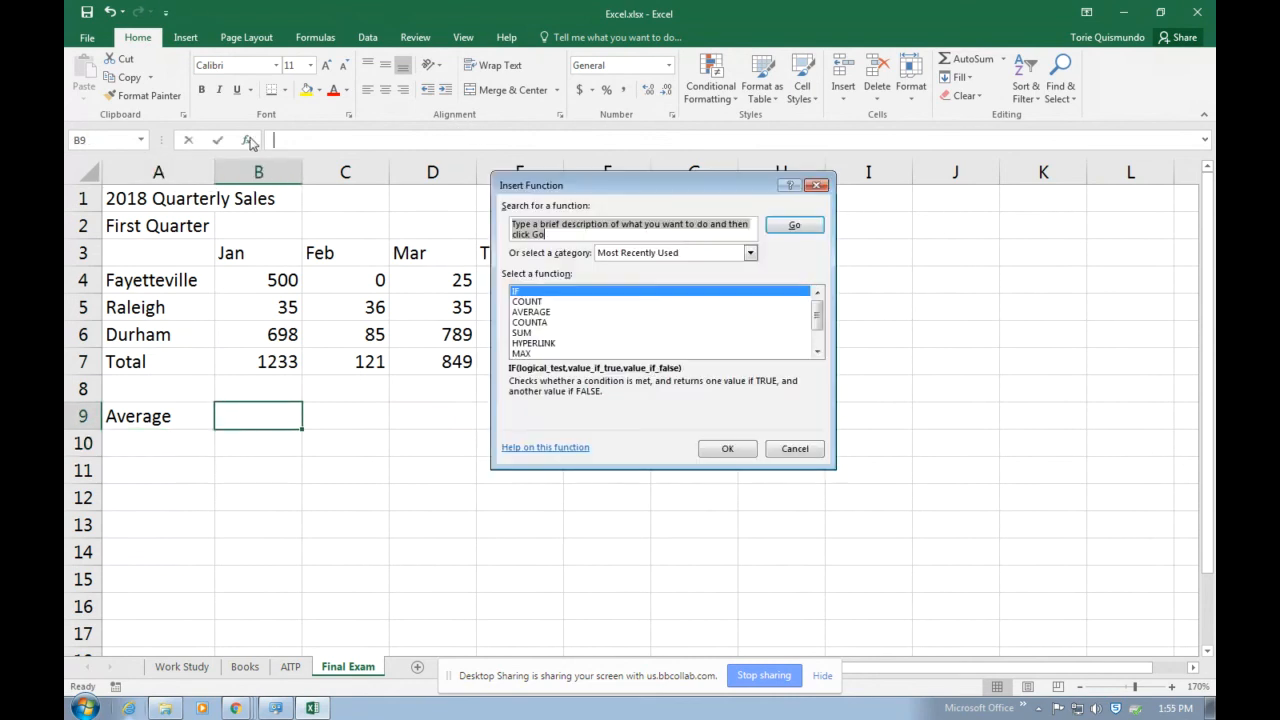
pyautogui.click(515, 312)
pyautogui.click(727, 448)
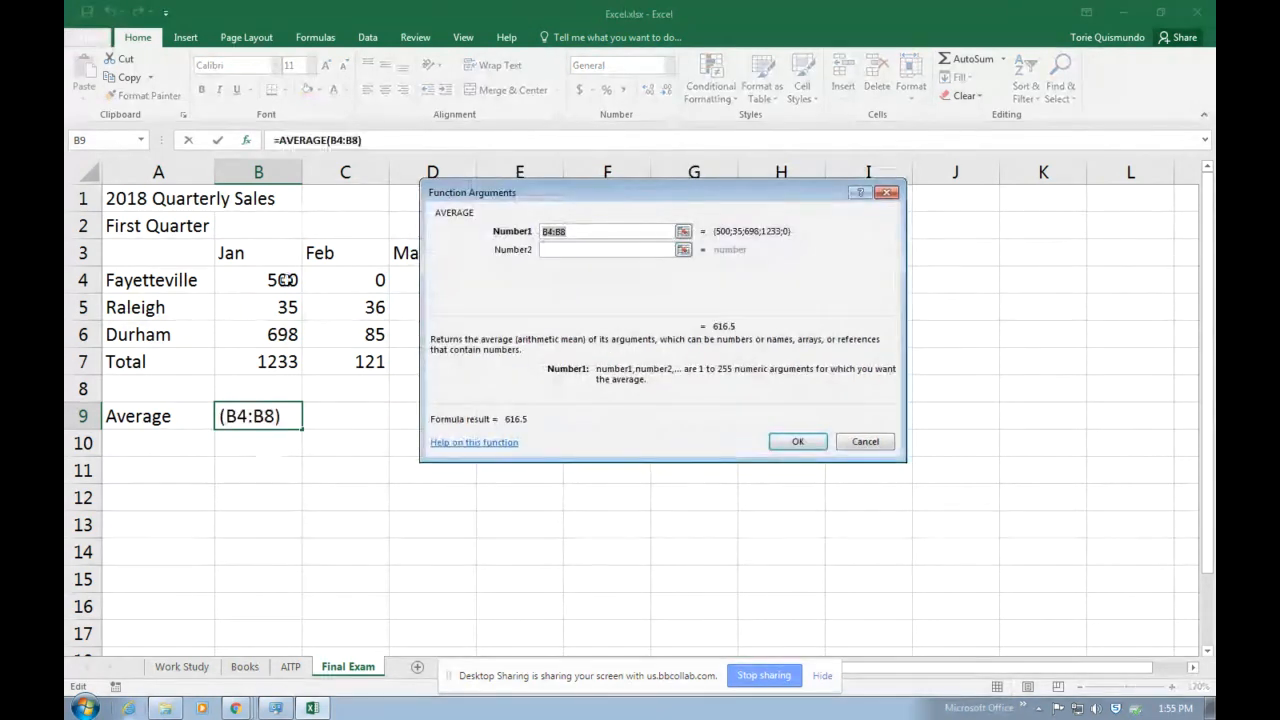
pyautogui.moveTo(283, 280); pyautogui.dragTo(285, 337)
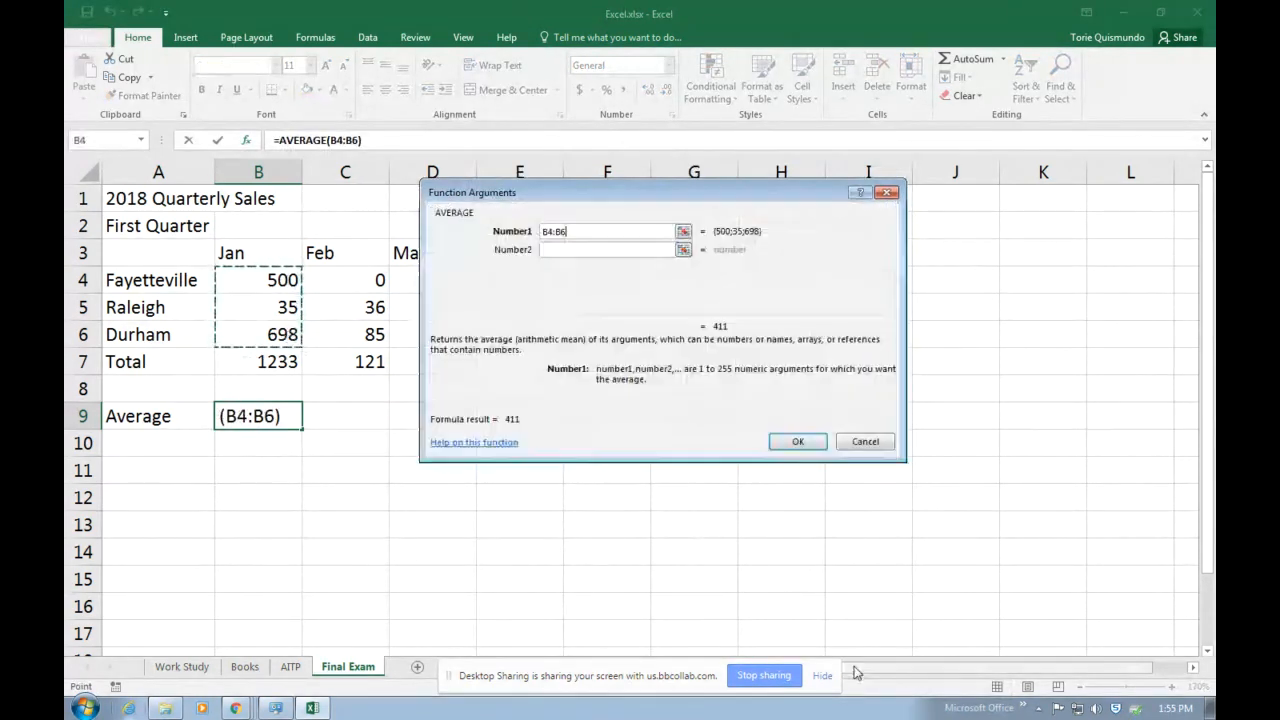
pyautogui.click(793, 443)
pyautogui.moveTo(303, 429); pyautogui.dragTo(556, 425)
pyautogui.click(703, 550)
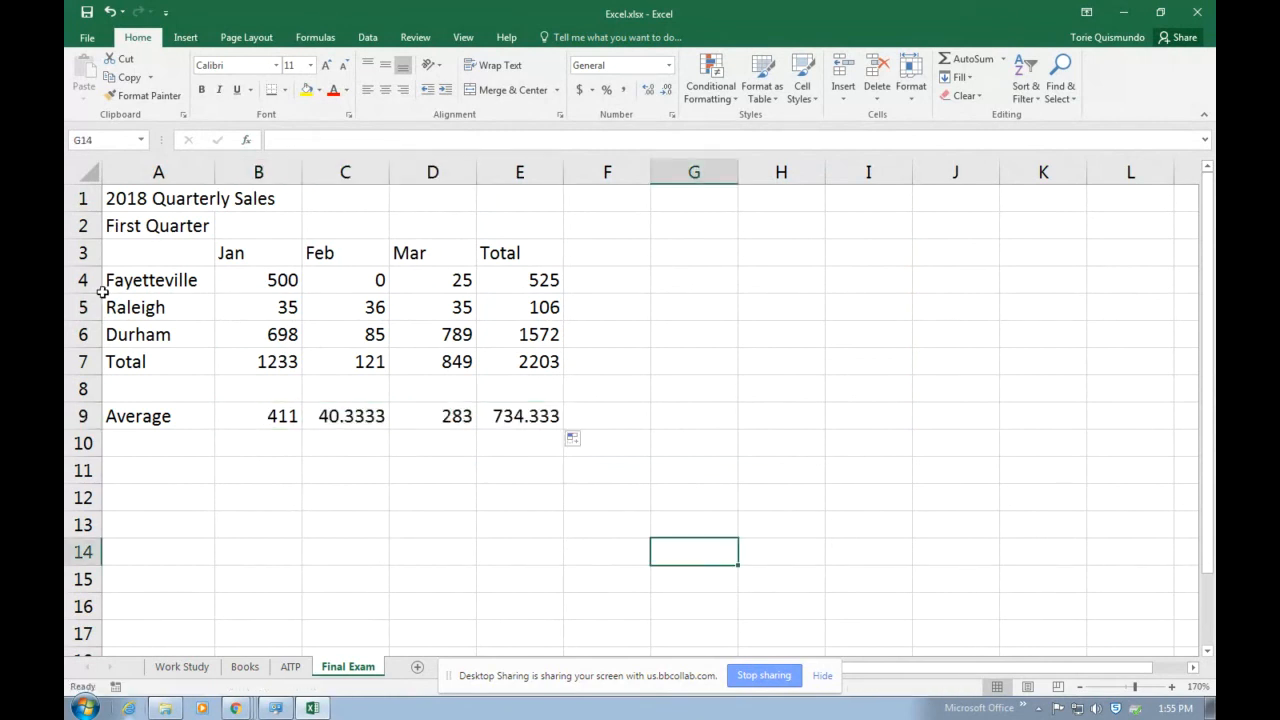
# Insert a 3-D clustered column chart from the monthly city sales in A3:D6.
pyautogui.moveTo(143, 251); pyautogui.dragTo(417, 332)
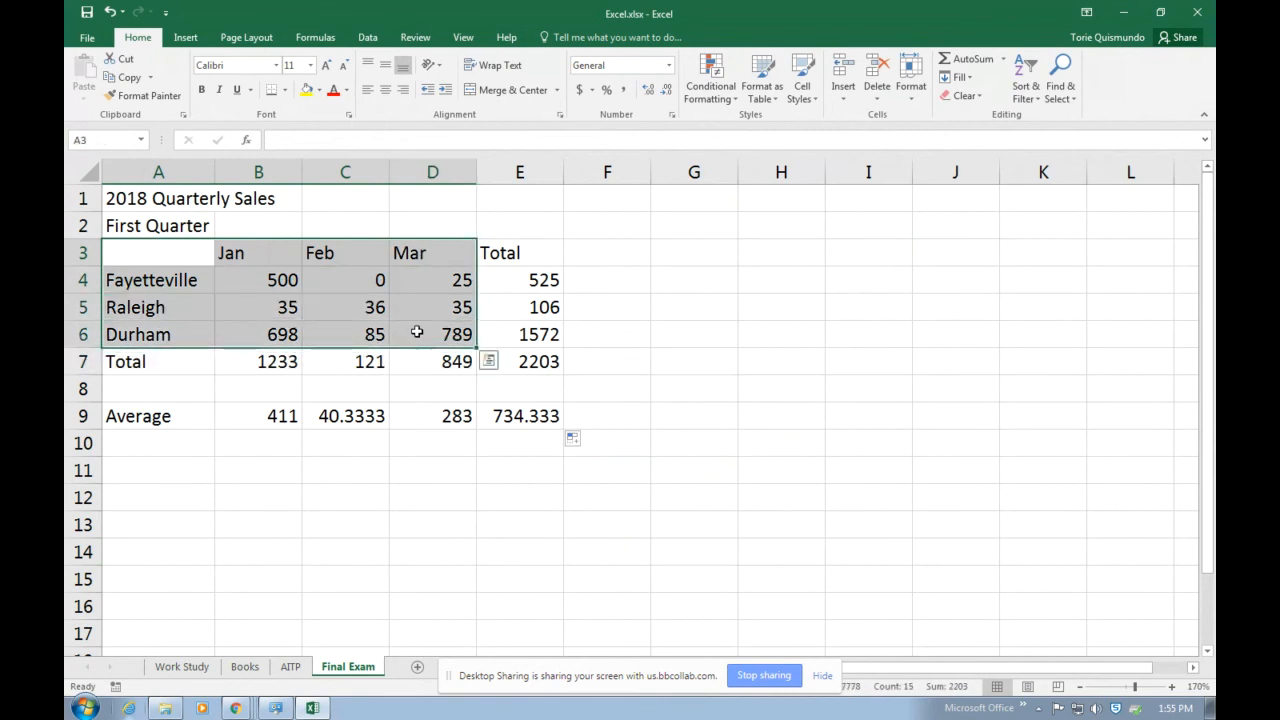
pyautogui.click(185, 37)
pyautogui.click(551, 63)
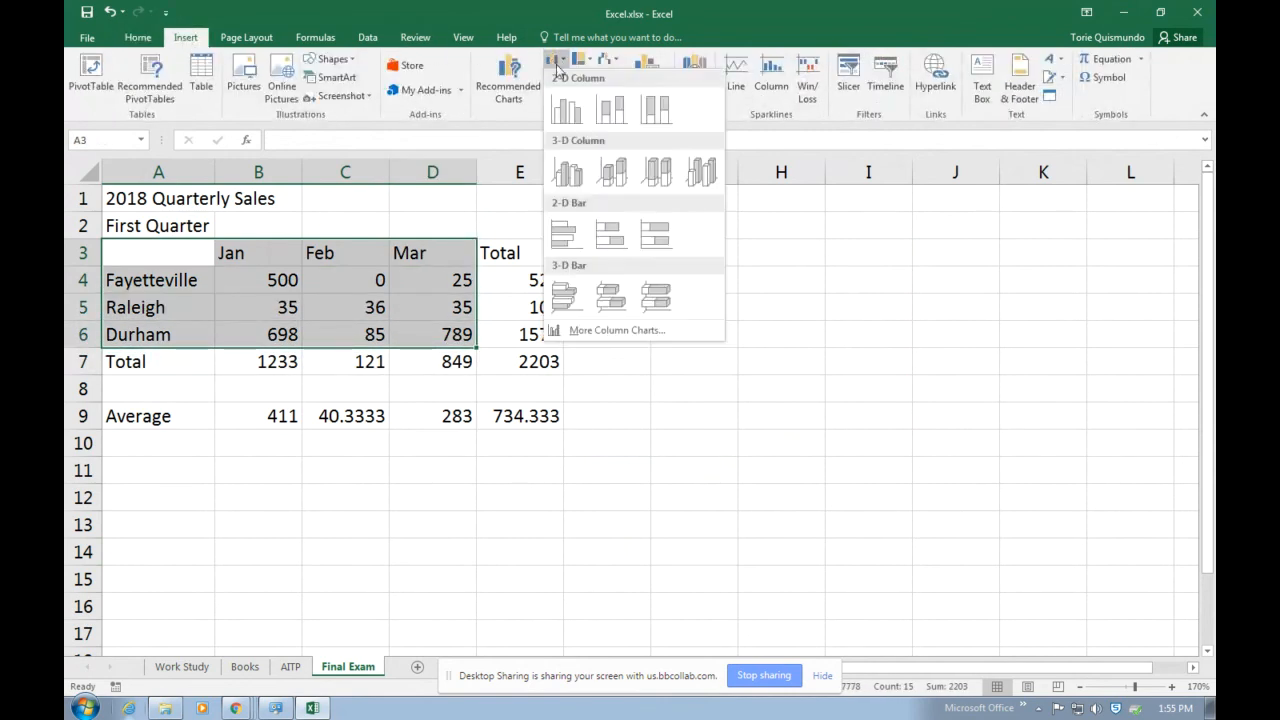
pyautogui.click(572, 177)
# Replace the chart's placeholder title with First Quarter.
pyautogui.click(678, 271)
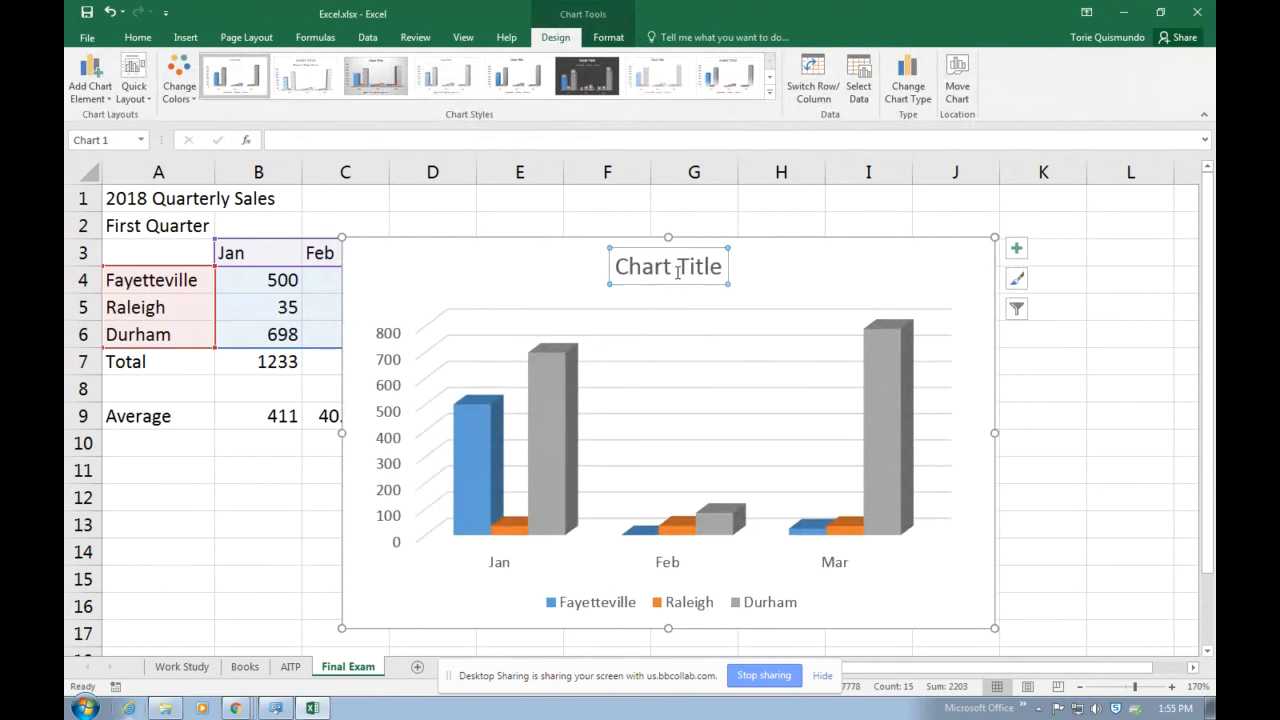
pyautogui.moveTo(722, 269); pyautogui.dragTo(617, 268)
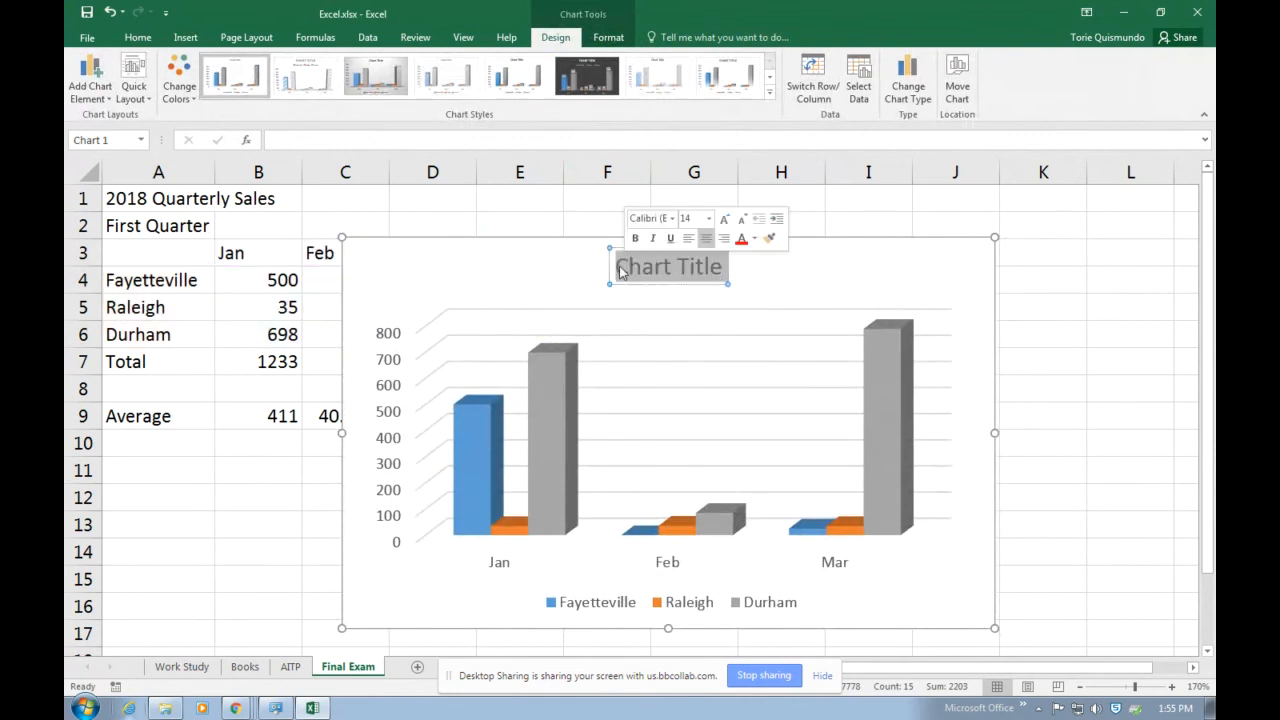
pyautogui.write('First Quarter')
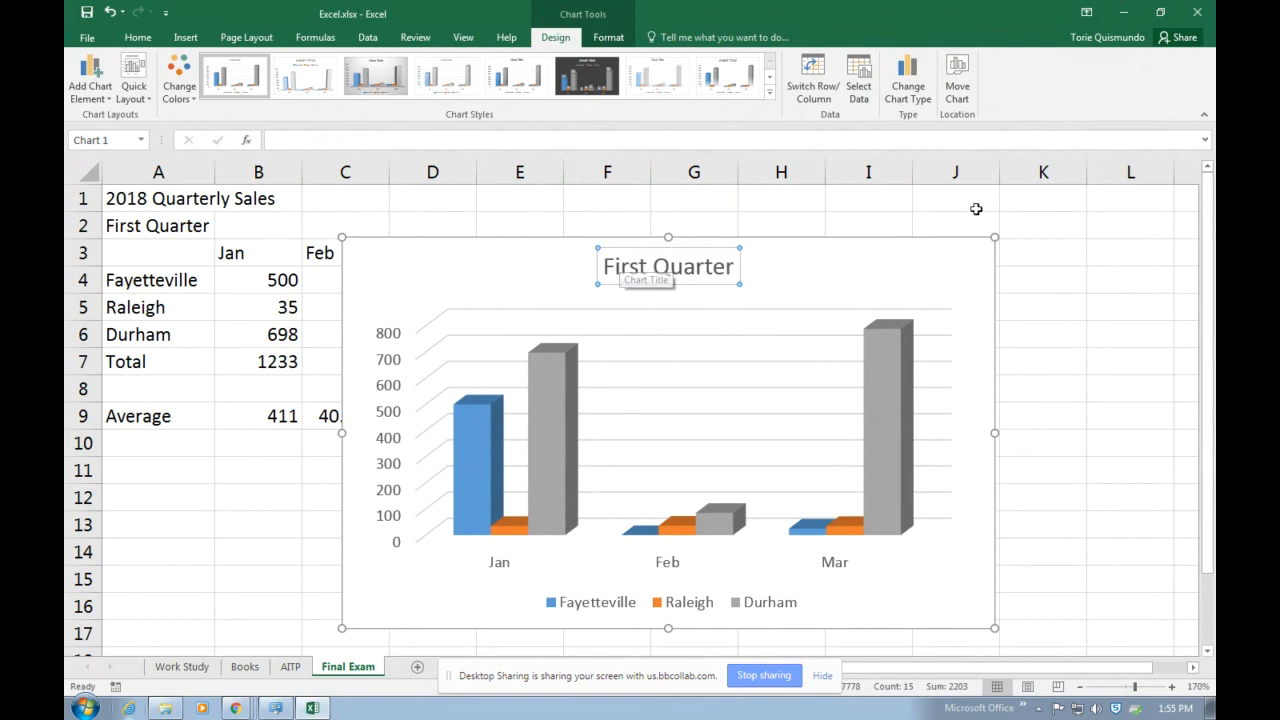
# Shrink the First Quarter chart and place it below the Average row, starting at A10 and ending within column D.
pyautogui.click(981, 247)
pyautogui.moveTo(981, 247); pyautogui.dragTo(304, 428)
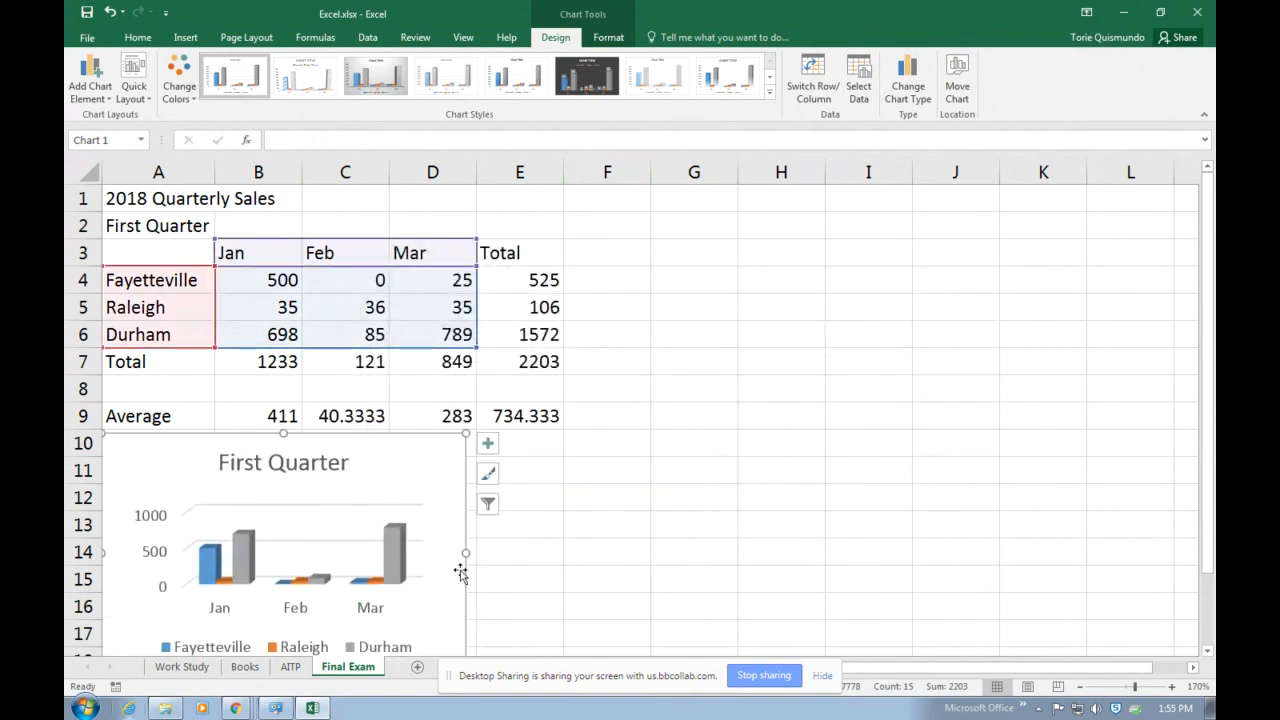
pyautogui.click(707, 532)
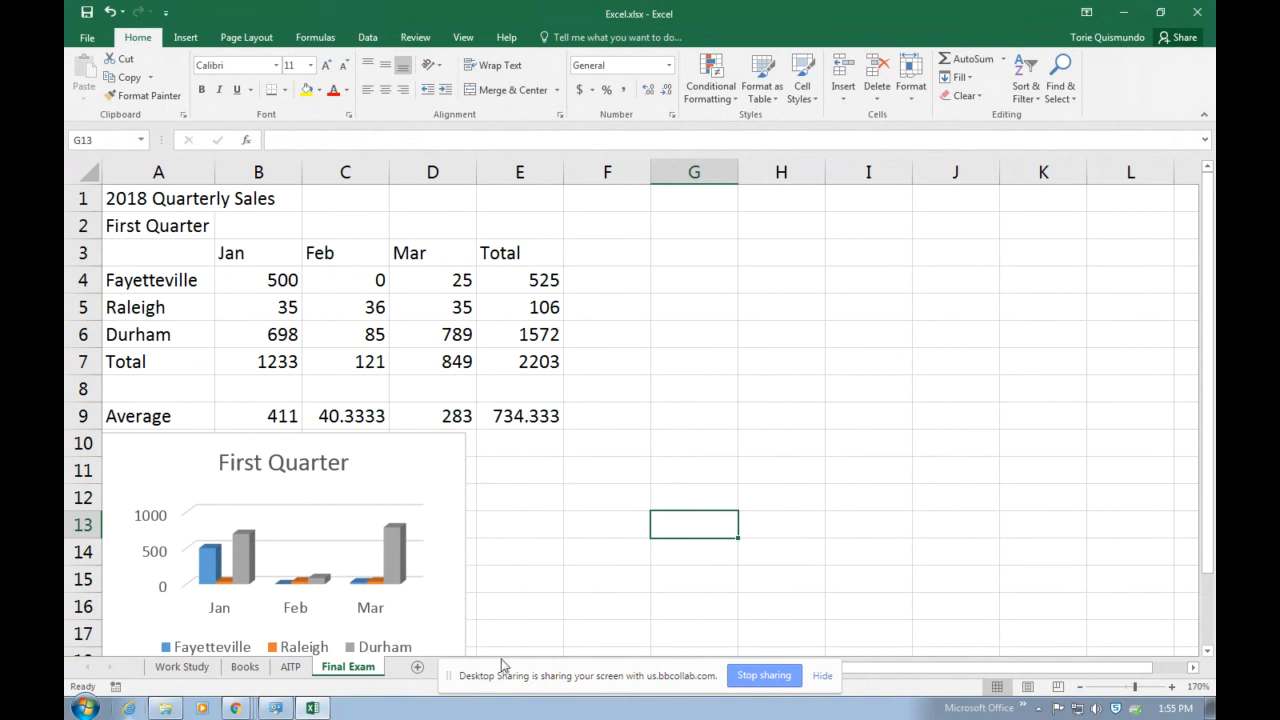
pyautogui.click(186, 38)
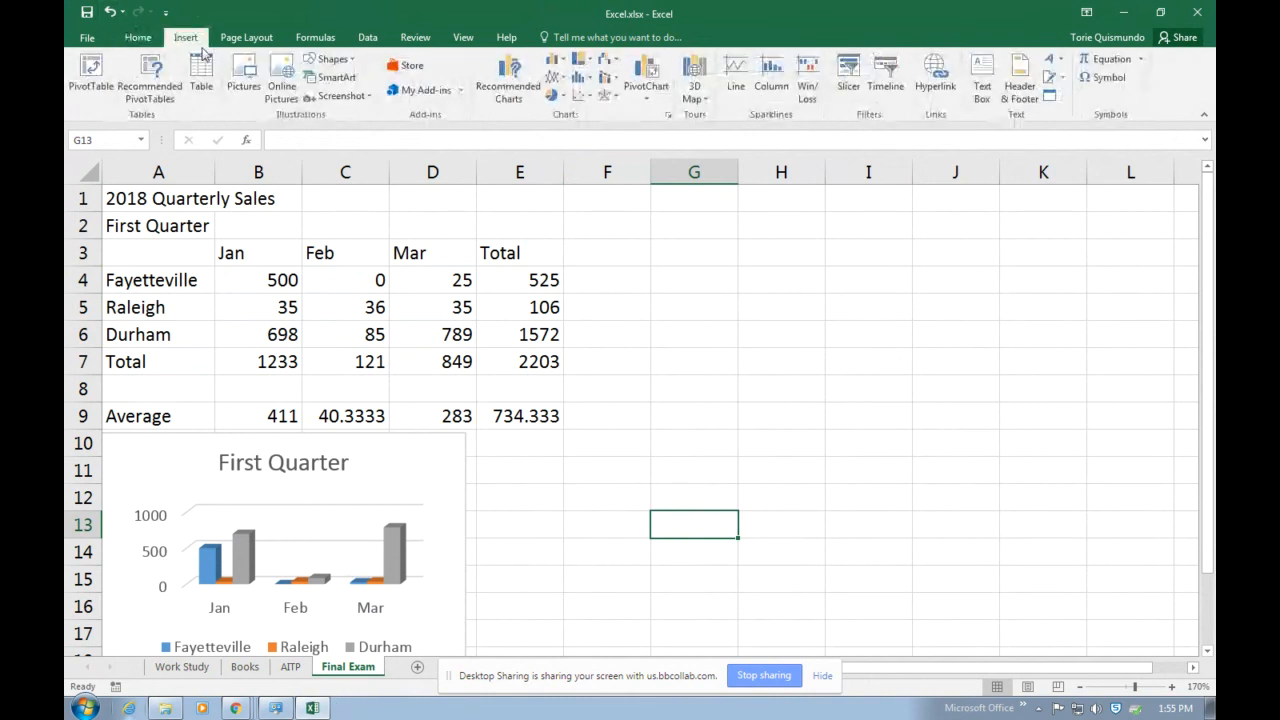
pyautogui.click(250, 82)
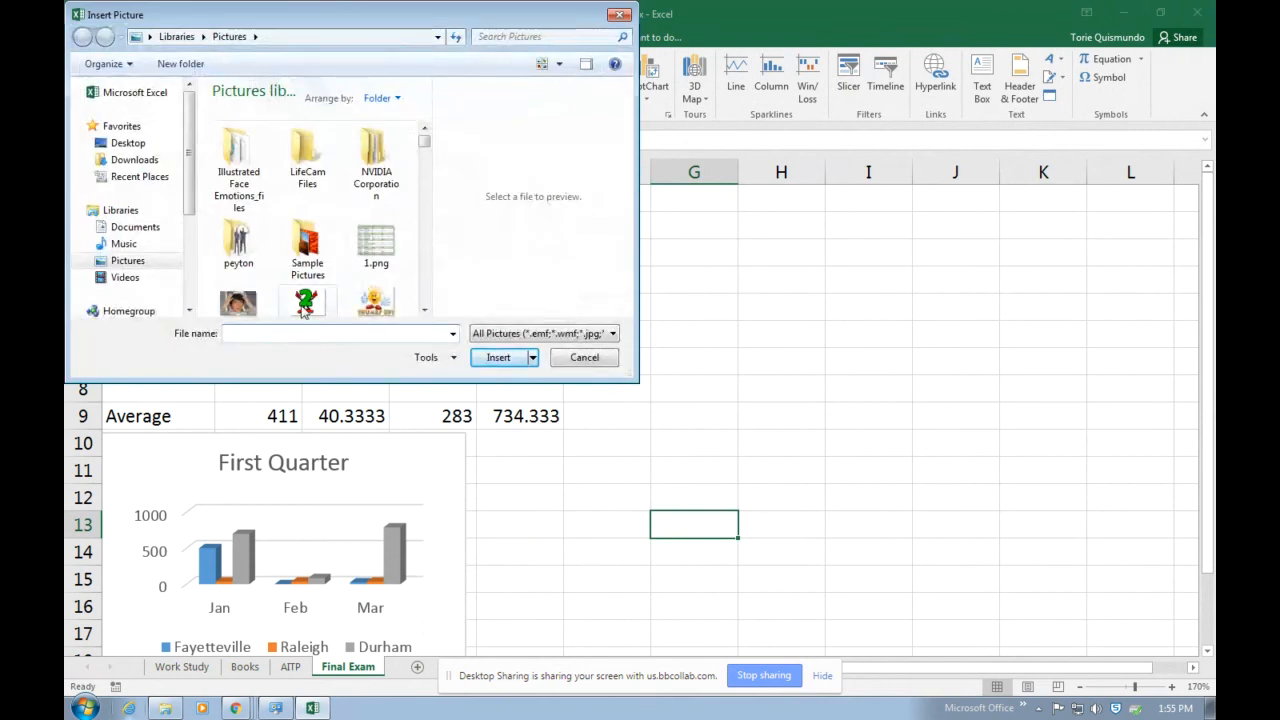
pyautogui.click(425, 311)
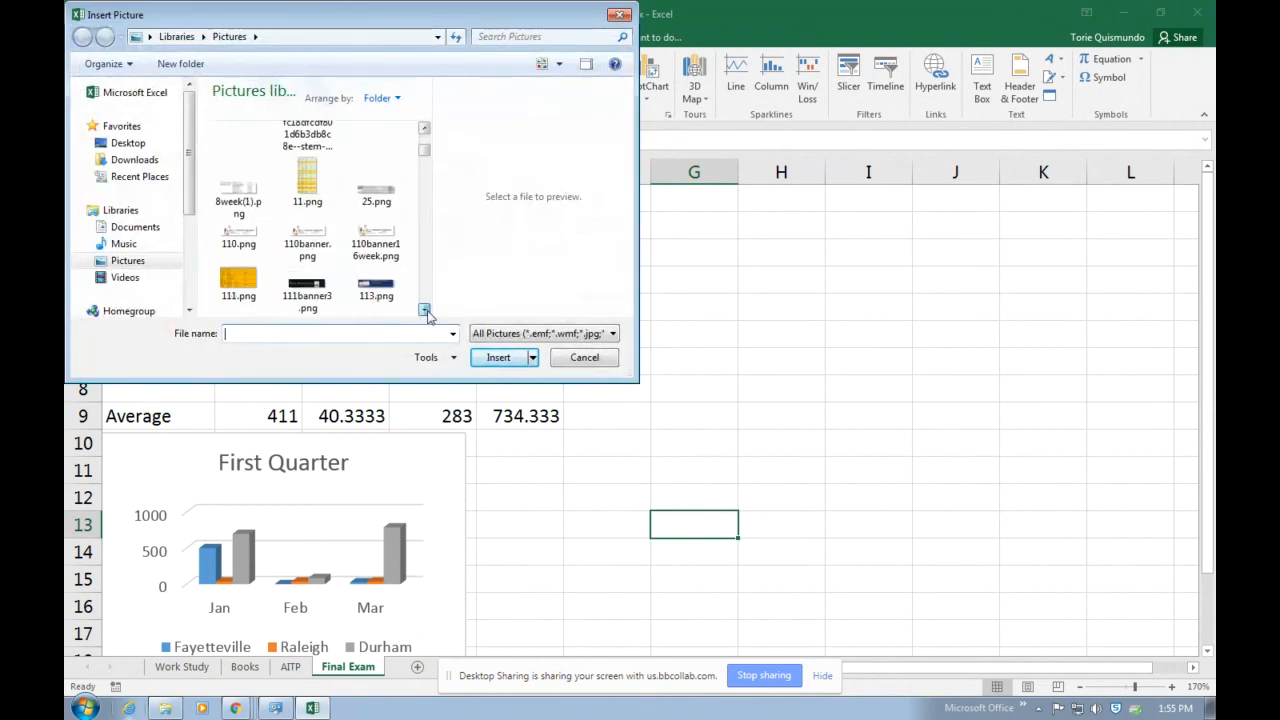
pyautogui.moveTo(425, 311); pyautogui.dragTo(425, 311)
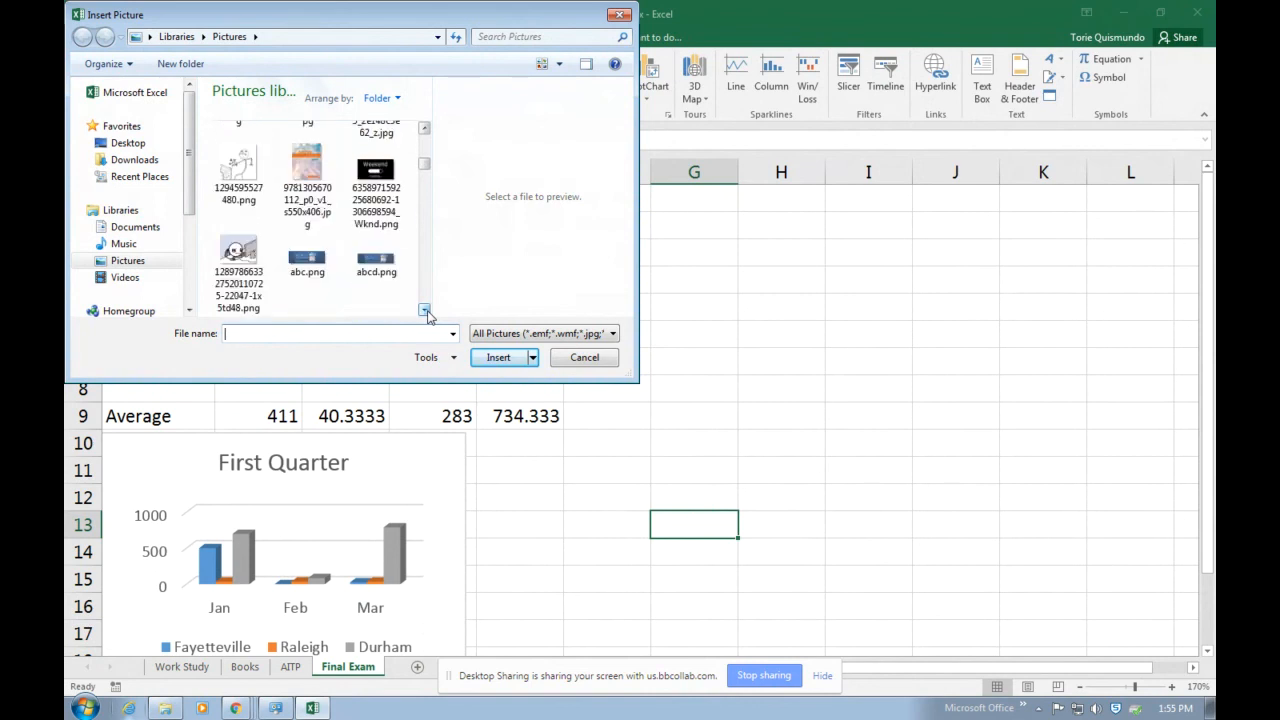
pyautogui.doubleClick(304, 160)
# Shrink the picture to about 0.5 inch high and place it in E1:E2, making row 2 taller to fit it.
pyautogui.moveTo(742, 549); pyautogui.dragTo(688, 214)
pyautogui.moveTo(745, 373); pyautogui.dragTo(660, 265)
pyautogui.moveTo(626, 206); pyautogui.dragTo(586, 199)
pyautogui.moveTo(93, 239); pyautogui.dragTo(95, 267)
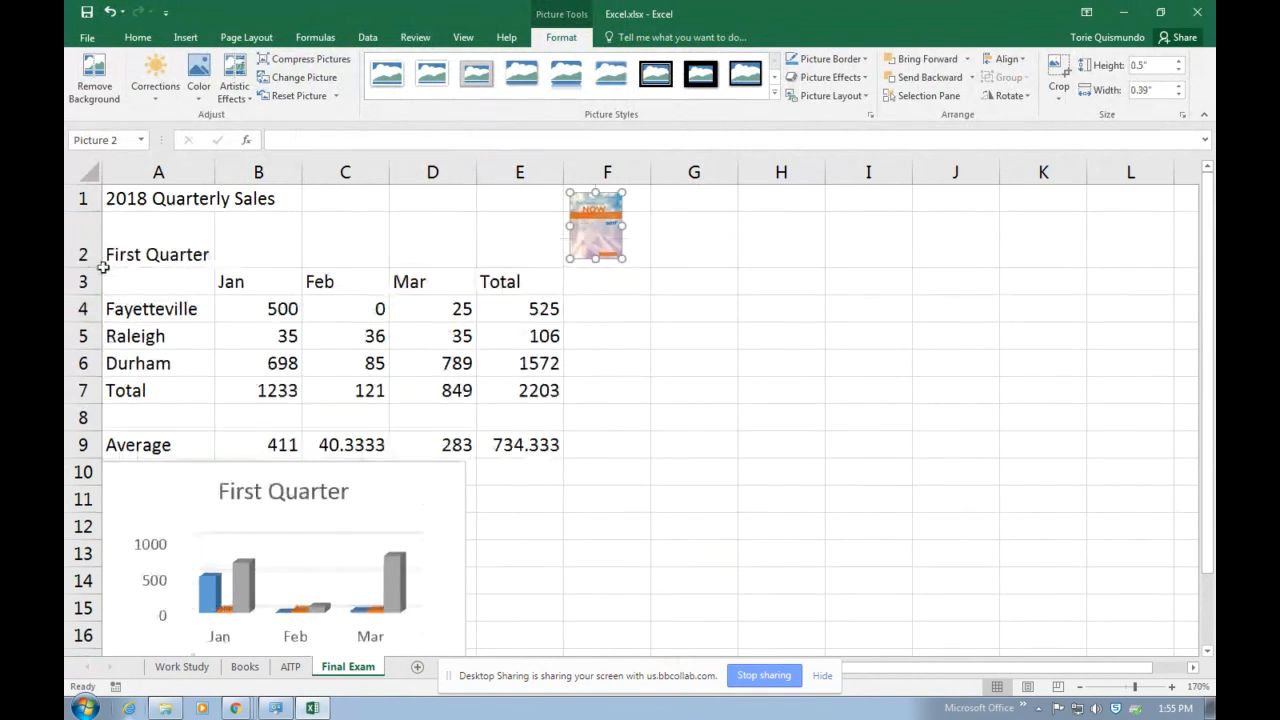
pyautogui.moveTo(605, 238); pyautogui.dragTo(538, 238)
# Merge and center the 2018 Quarterly Sales title across A1:D1 and the First Quarter subtitle across A2:D2.
pyautogui.moveTo(171, 200); pyautogui.dragTo(400, 200)
pyautogui.click(510, 90)
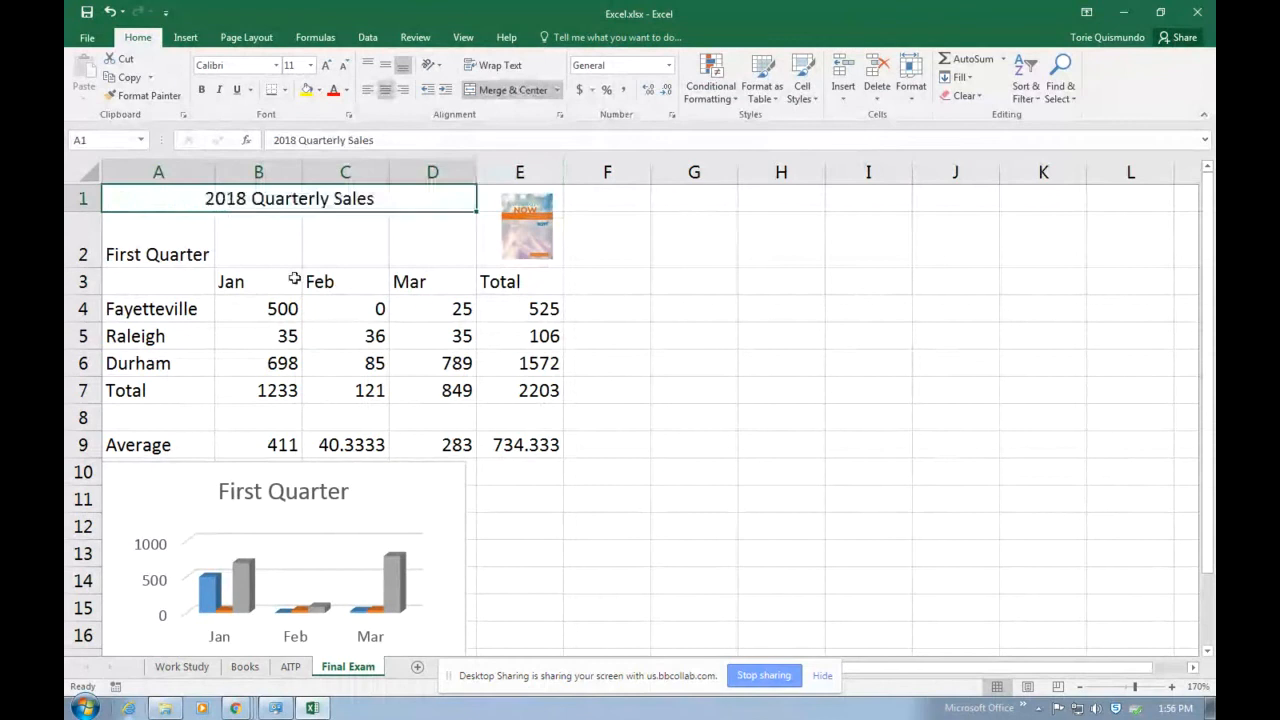
pyautogui.moveTo(157, 236); pyautogui.dragTo(411, 236)
pyautogui.click(502, 92)
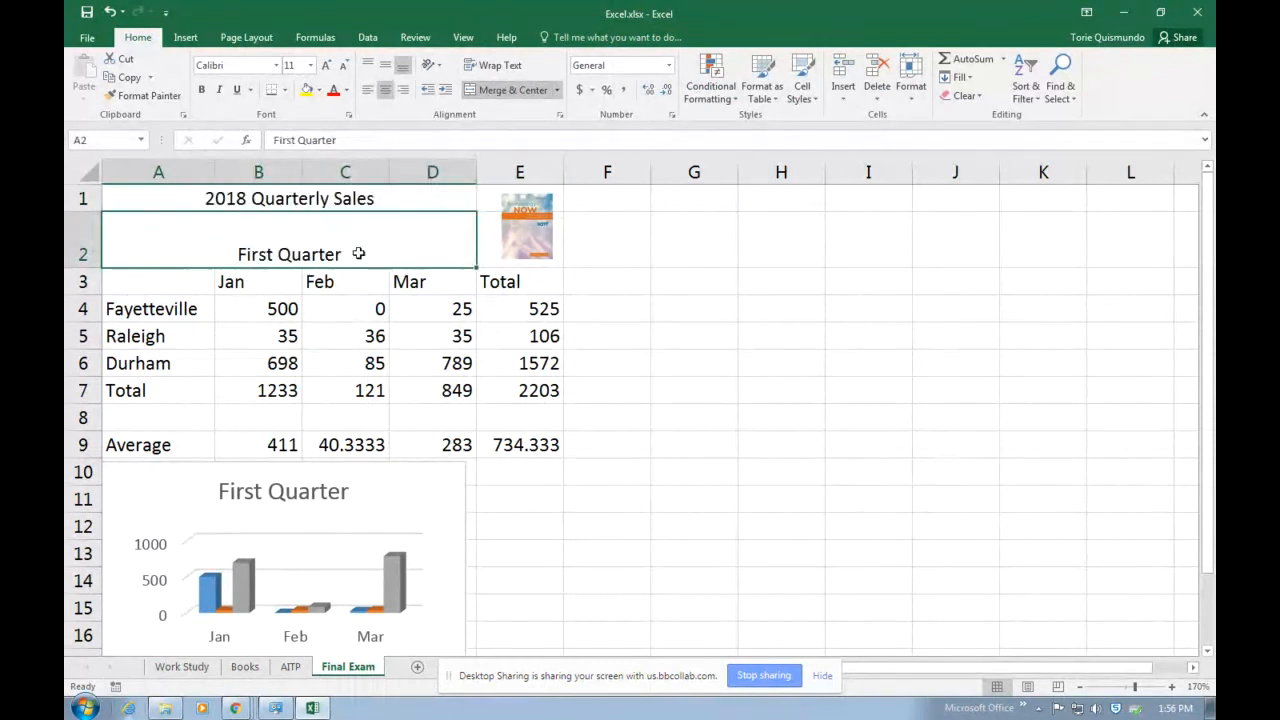
# Set the title and subtitle in A1:A2 to red text at font size 12.
pyautogui.moveTo(206, 194); pyautogui.dragTo(200, 240)
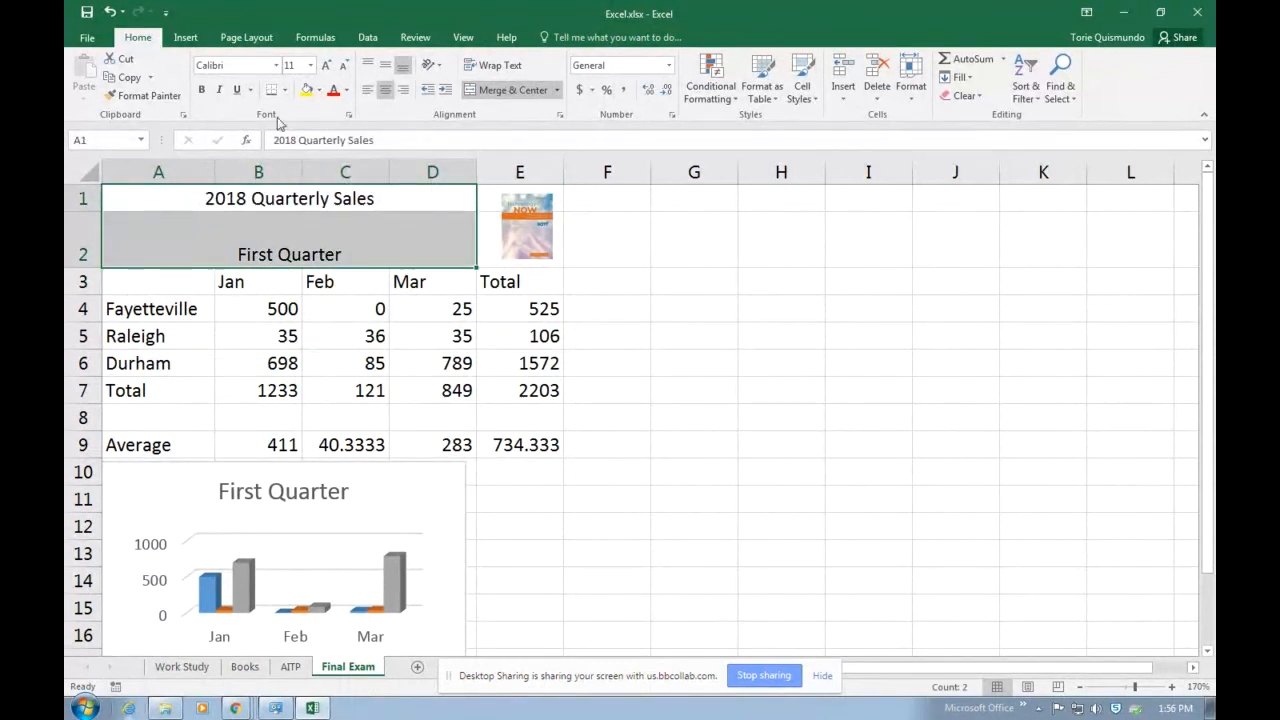
pyautogui.click(333, 90)
pyautogui.click(326, 66)
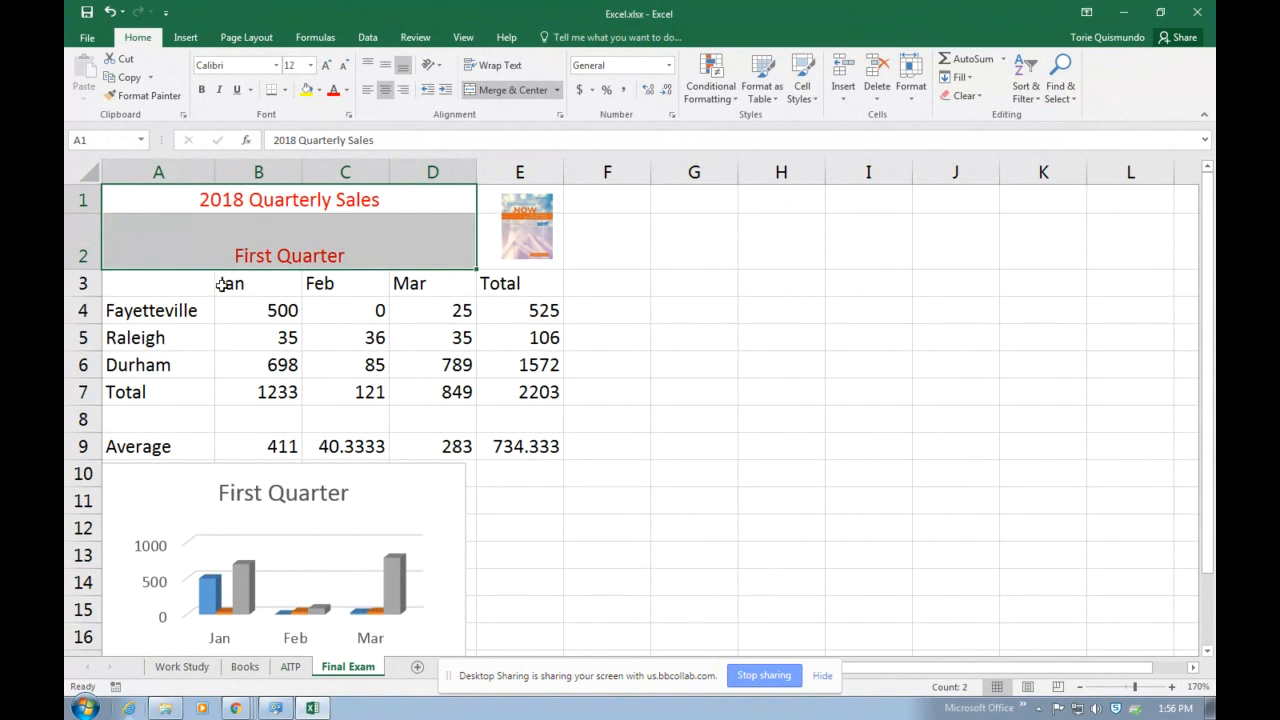
# Fill the Jan, Feb and Mar headings in B3:D3 with yellow.
pyautogui.moveTo(229, 283); pyautogui.dragTo(460, 283)
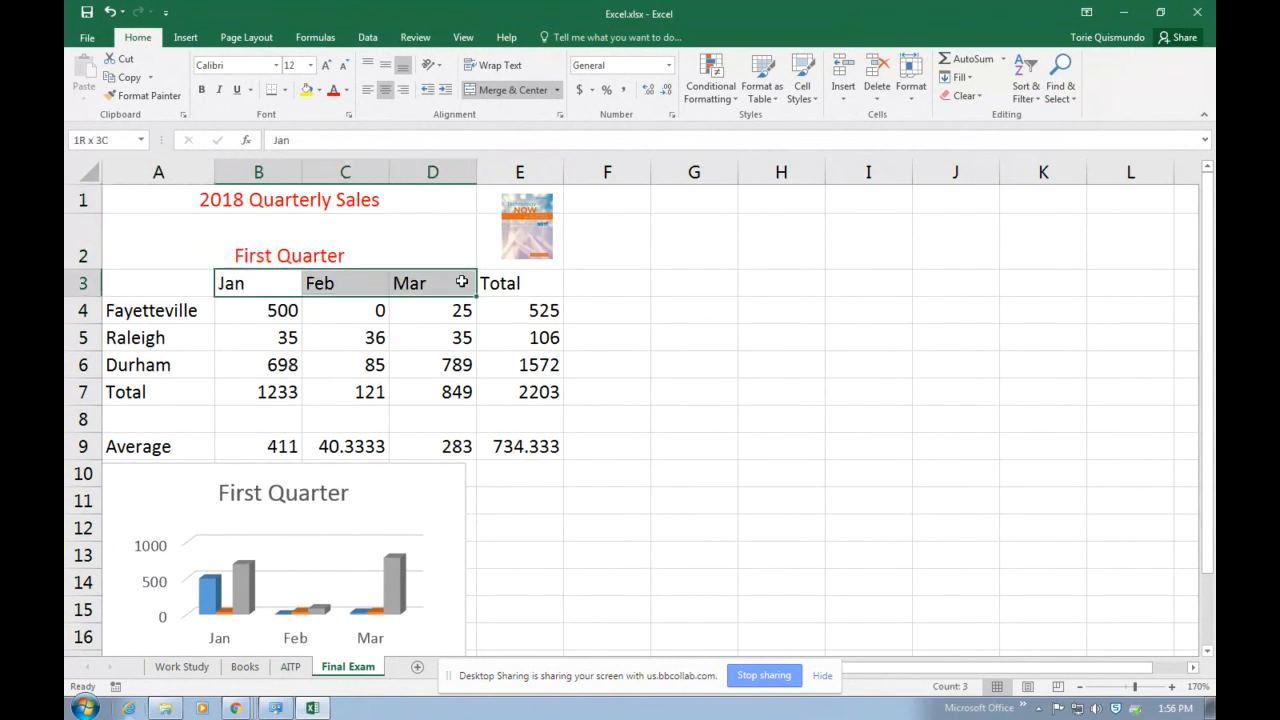
pyautogui.click(306, 90)
pyautogui.click(640, 472)
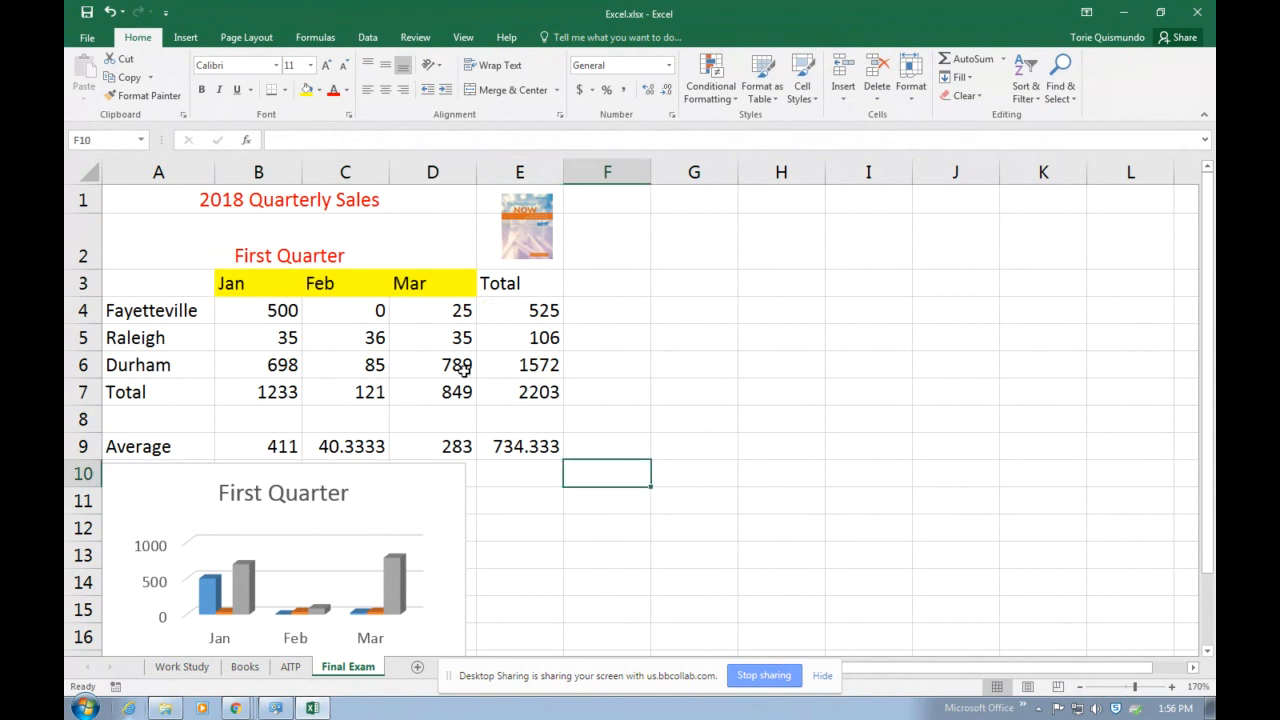
# Apply All Borders to the sales table A3:E7.
pyautogui.moveTo(158, 284); pyautogui.dragTo(530, 324)
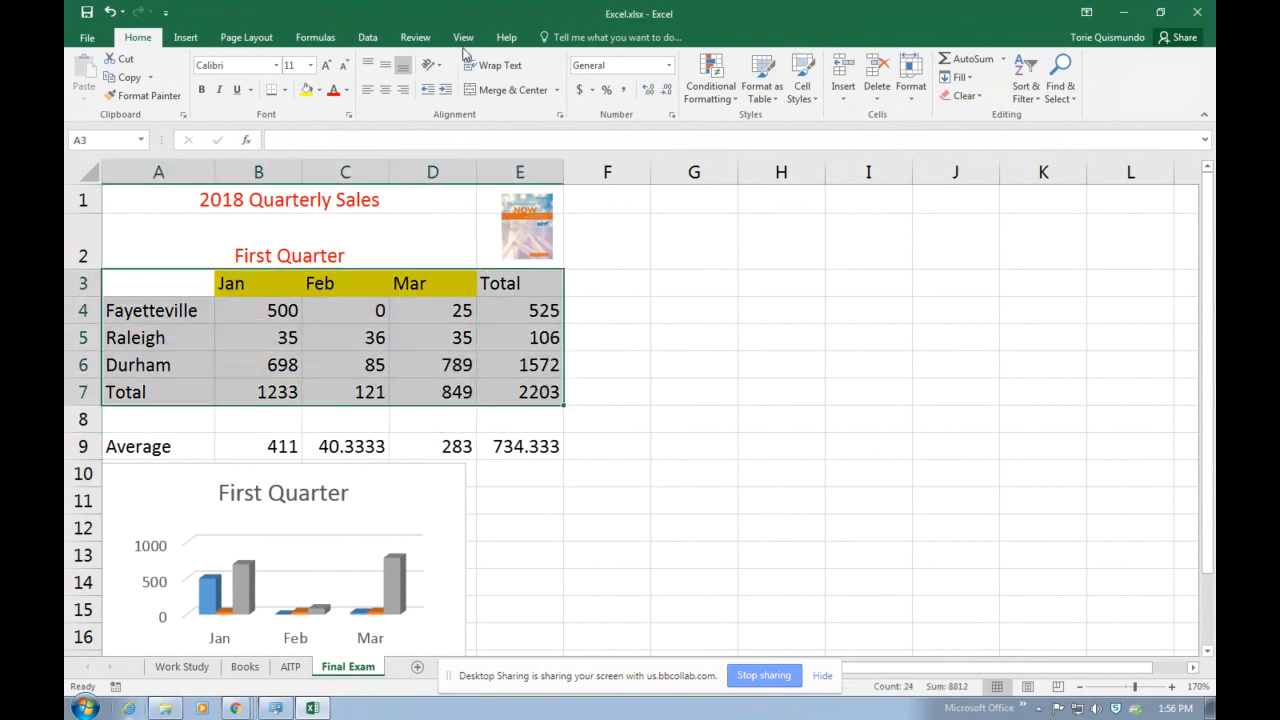
pyautogui.click(284, 90)
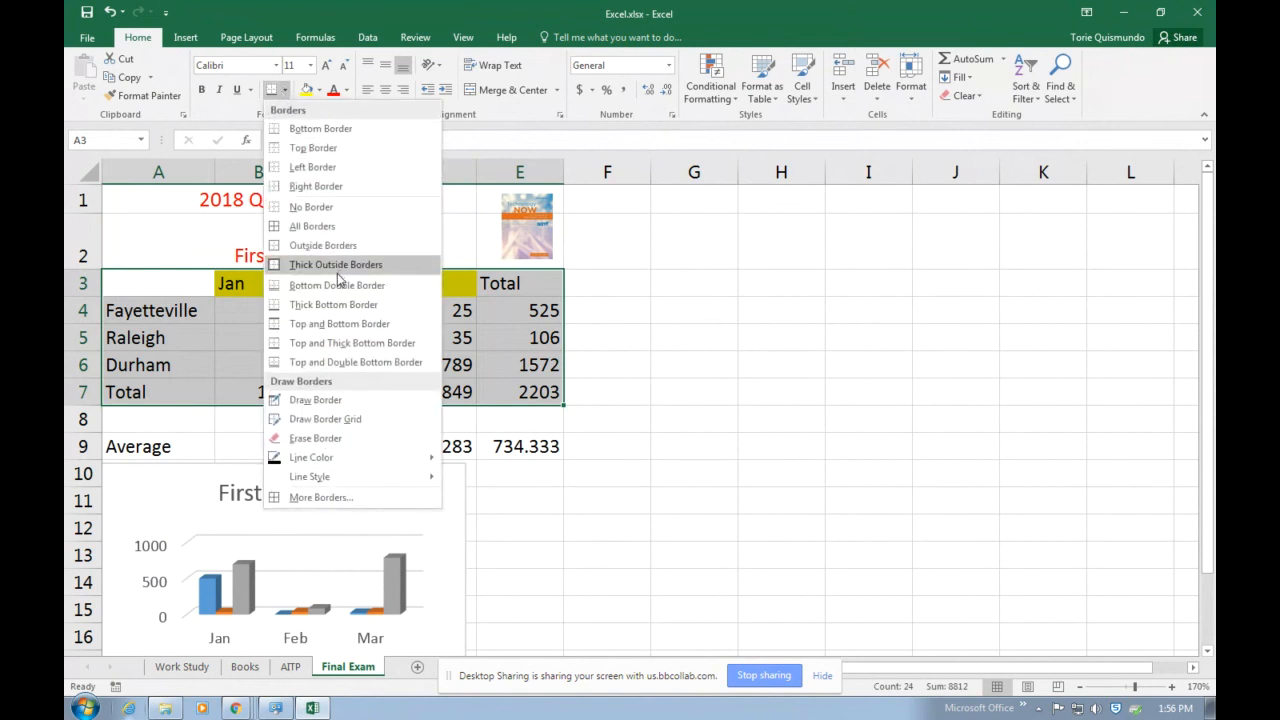
pyautogui.click(334, 226)
pyautogui.click(608, 368)
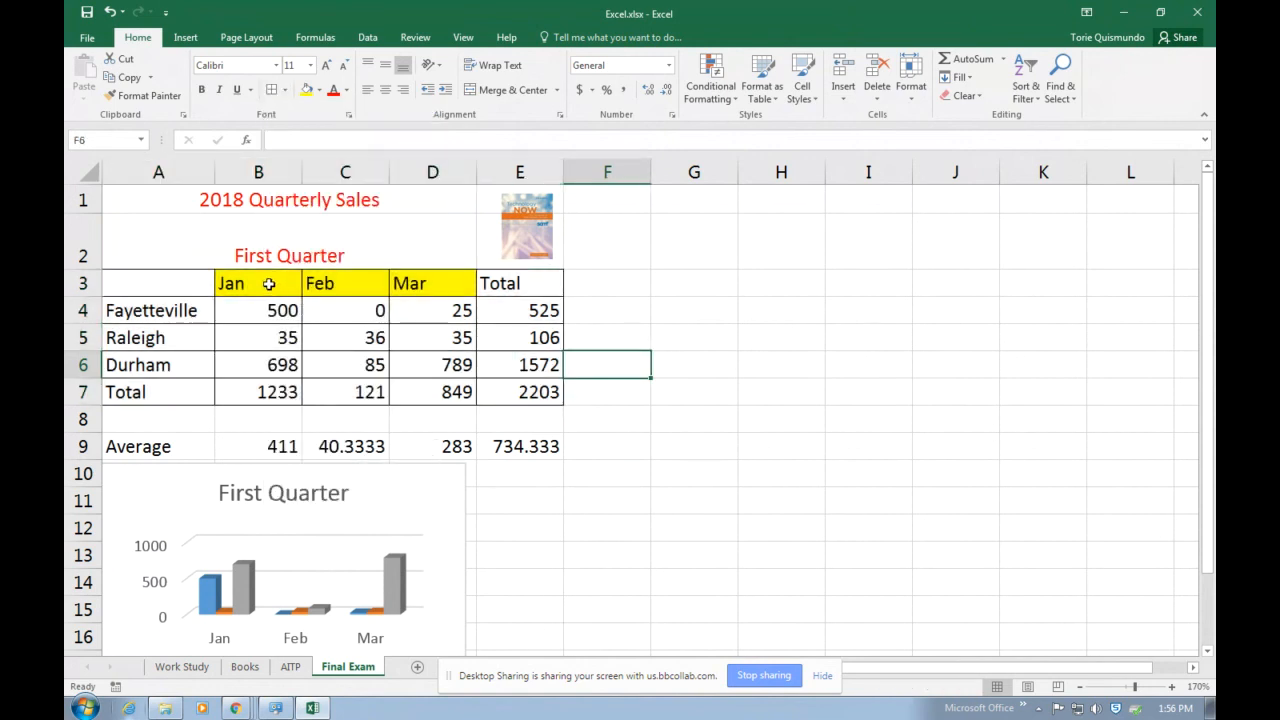
# Fill the column headings B3:E3 and the row label cells A3:A7 with light orange.
pyautogui.moveTo(268, 283); pyautogui.dragTo(506, 283)
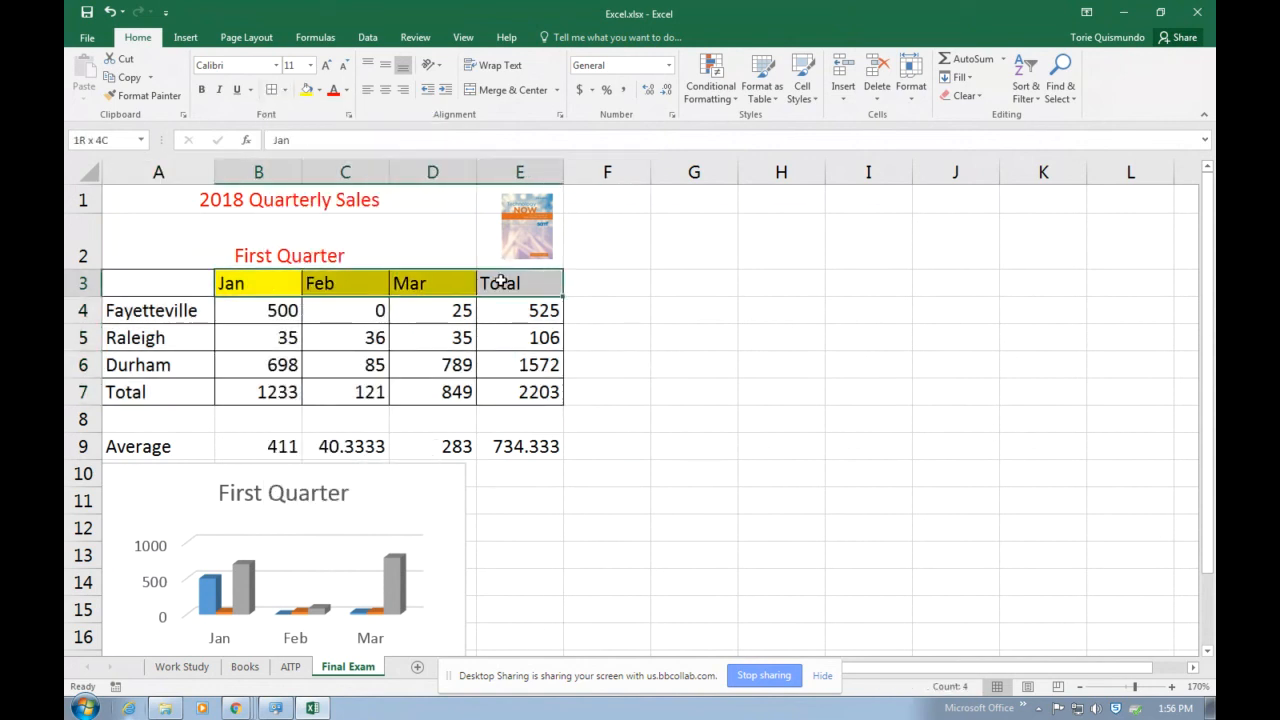
pyautogui.click(318, 90)
pyautogui.click(376, 168)
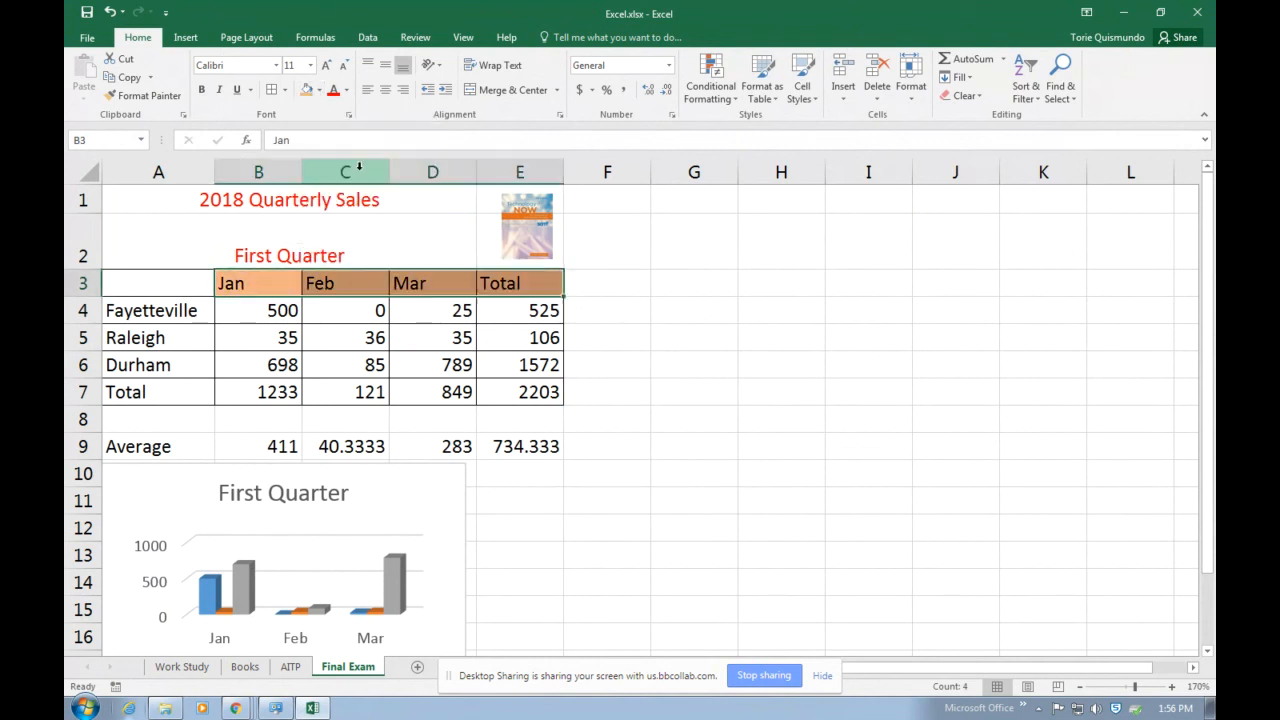
pyautogui.moveTo(199, 278); pyautogui.dragTo(190, 392)
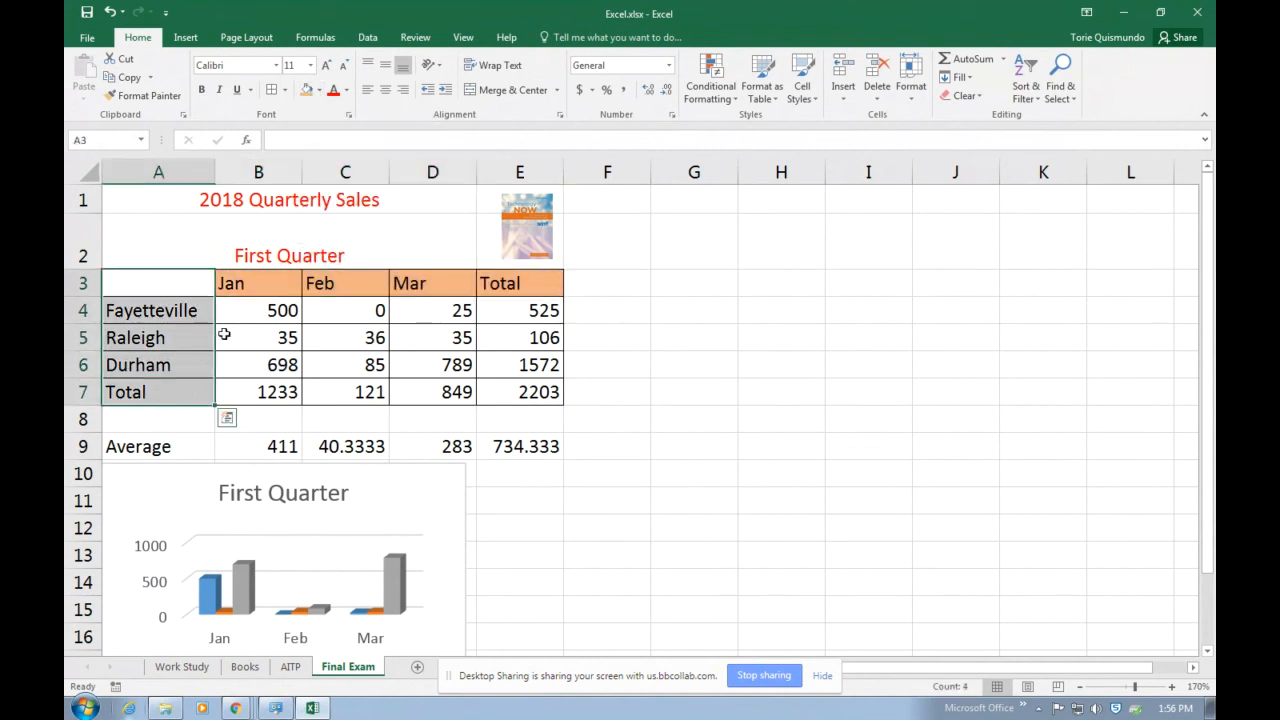
pyautogui.click(307, 89)
pyautogui.click(287, 344)
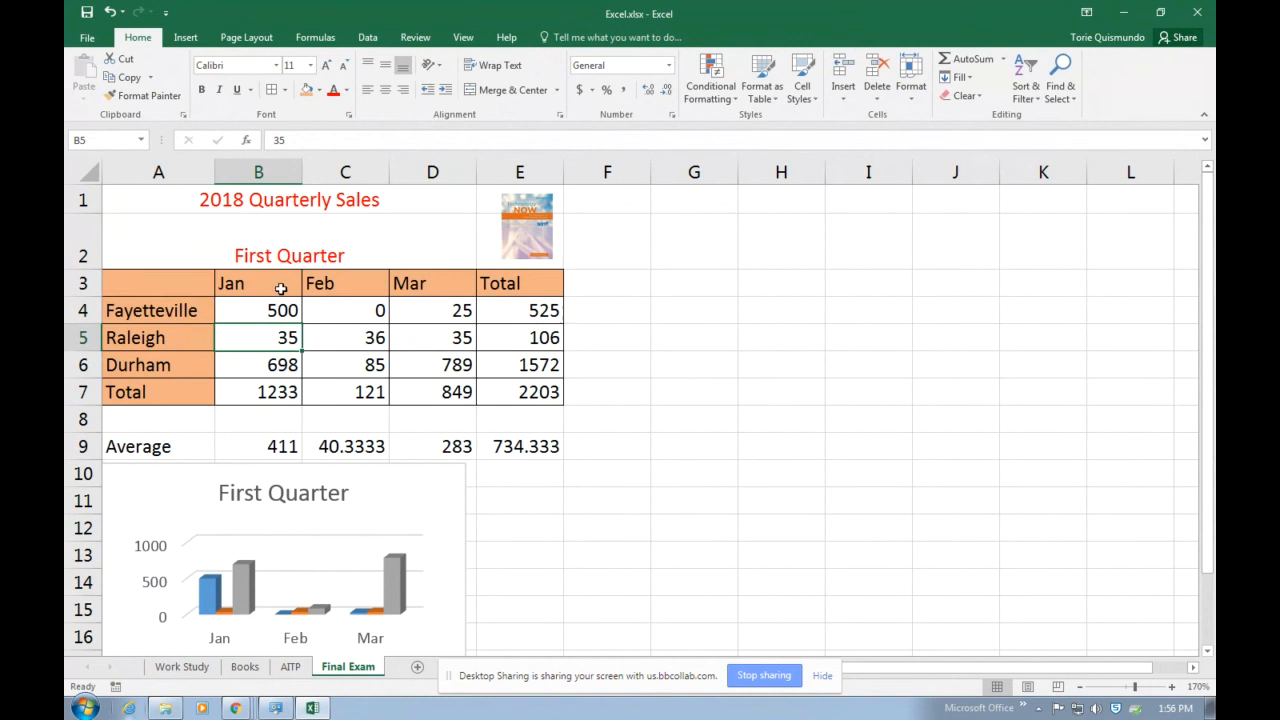
# Fill the merged title and subtitle cells in rows 1 and 2 with a pale orange shade.
pyautogui.click(284, 255)
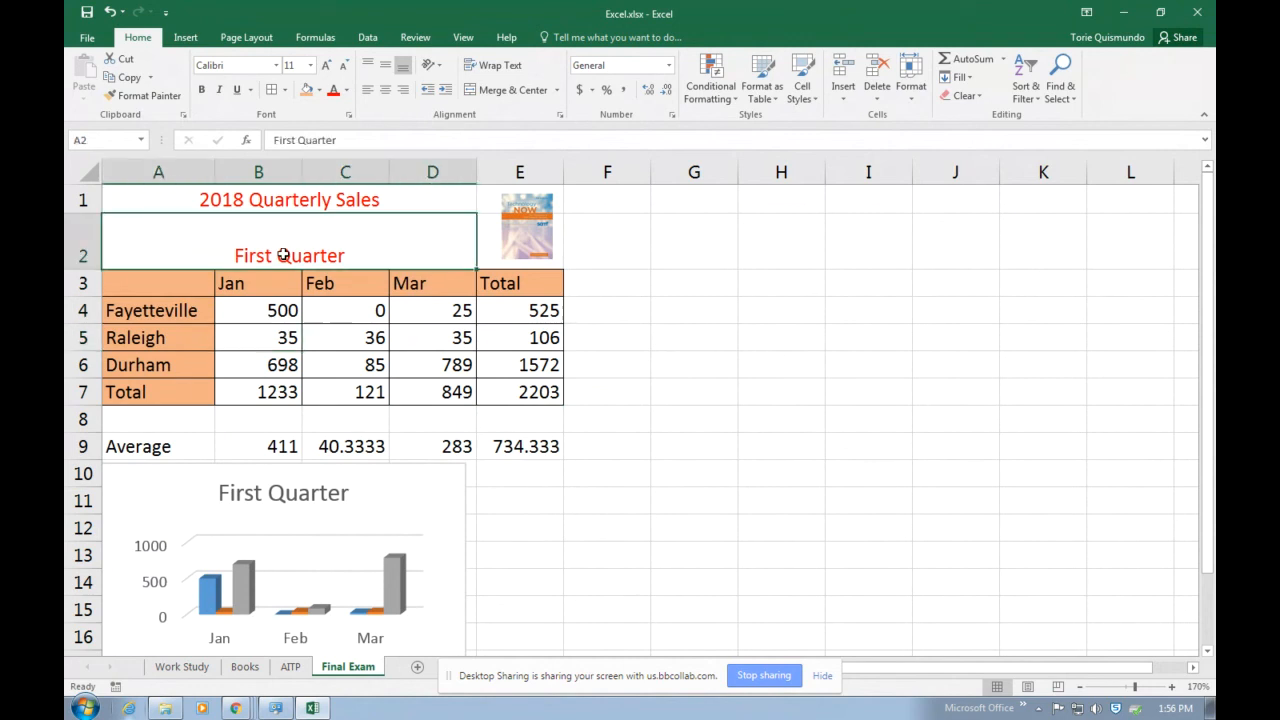
pyautogui.moveTo(284, 255); pyautogui.dragTo(343, 208)
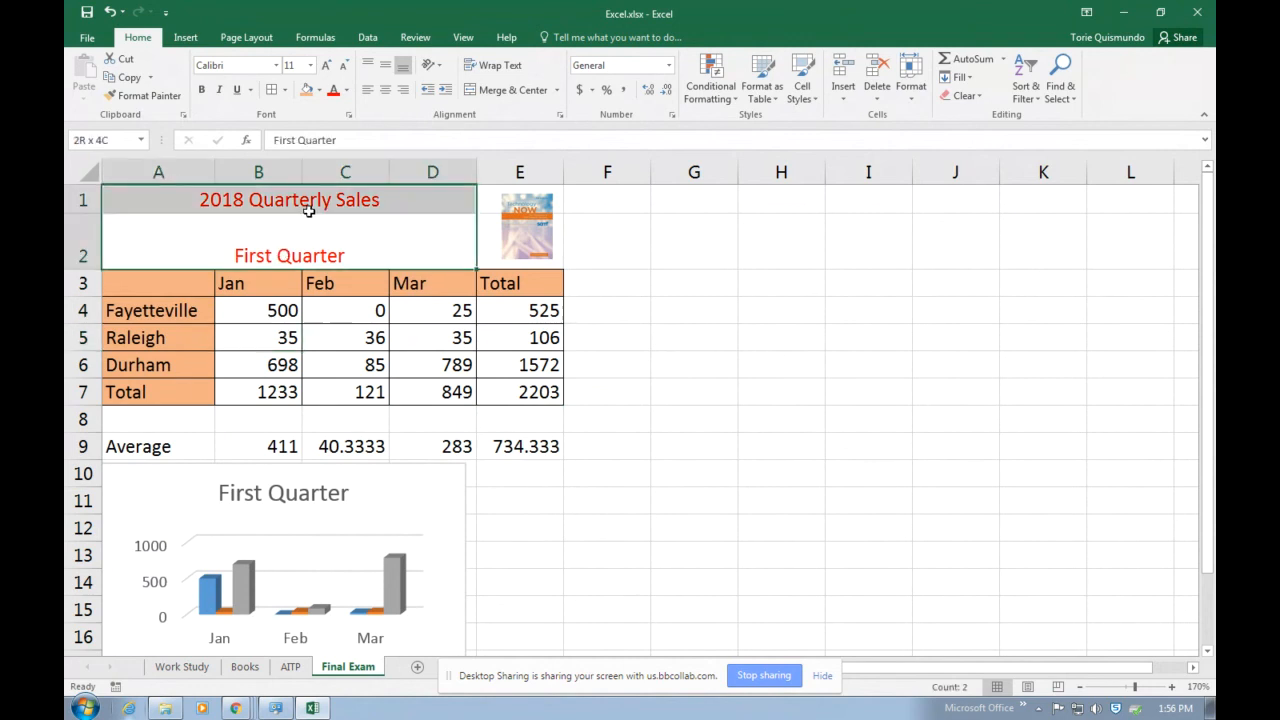
pyautogui.click(319, 90)
pyautogui.click(397, 152)
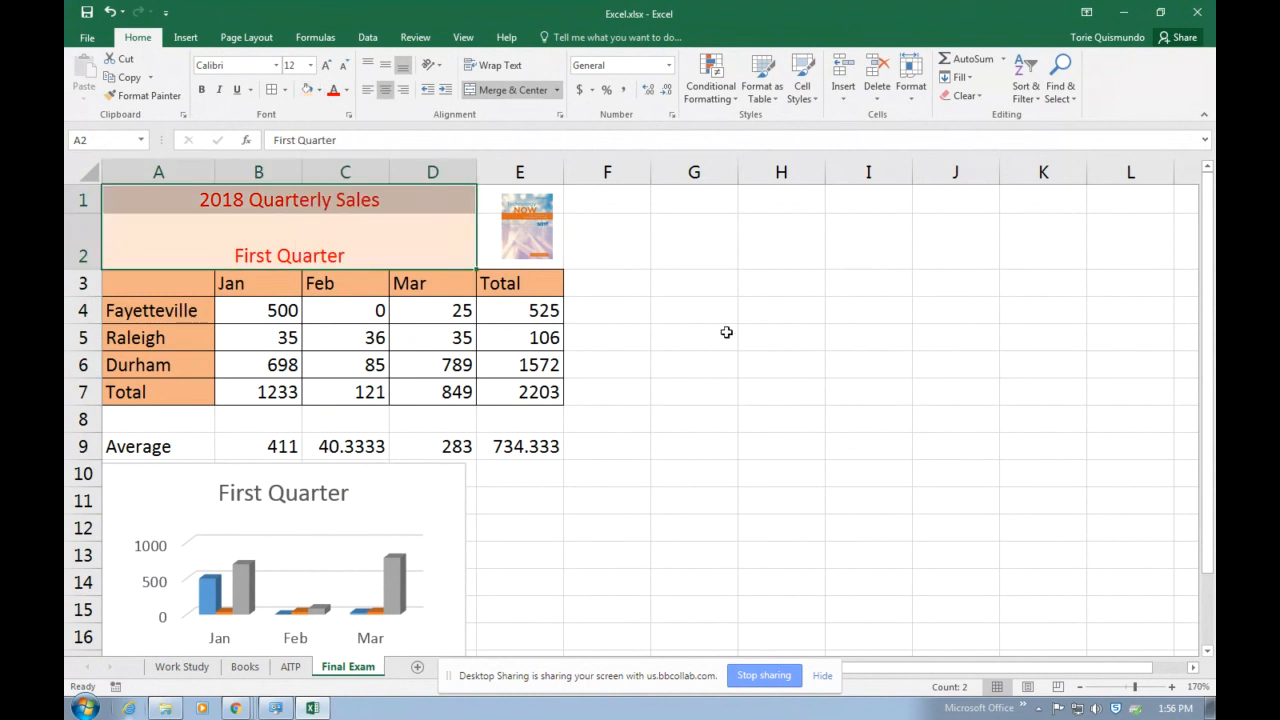
pyautogui.click(726, 332)
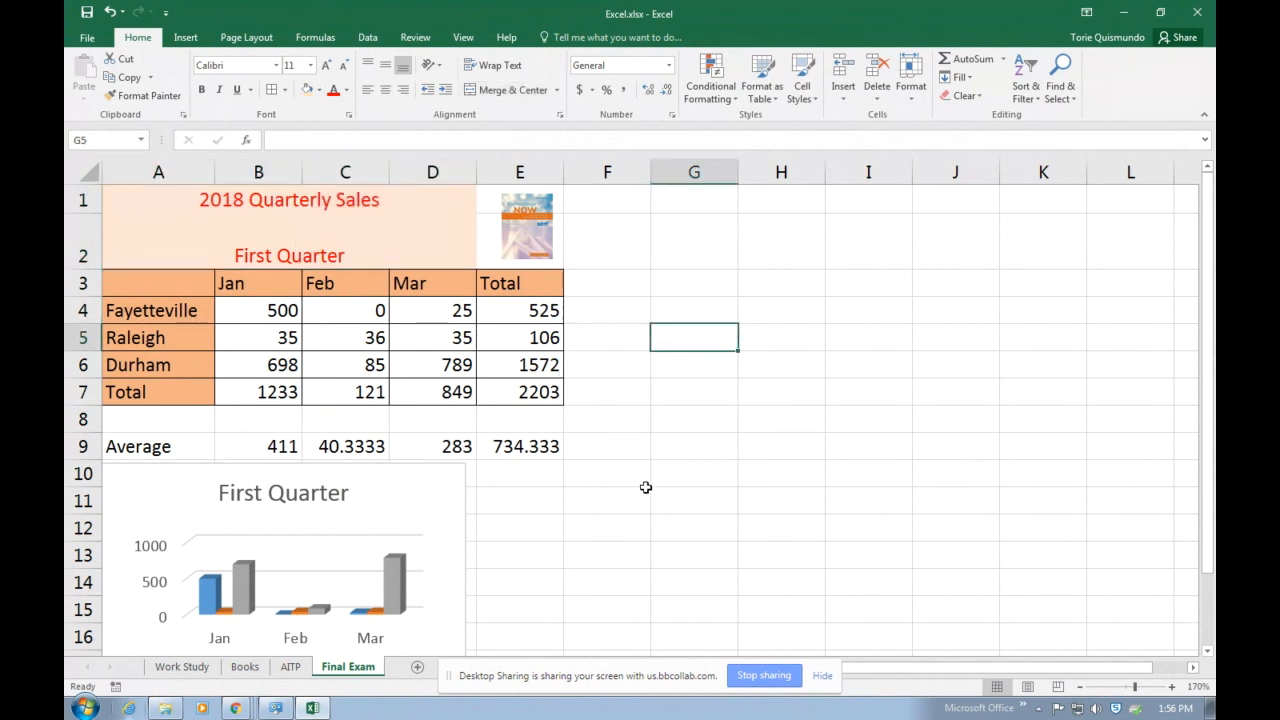
# Draw a left block arrow about 1.31" wide and 0.45" high beside the Average row's total and label it Wow.
pyautogui.click(185, 38)
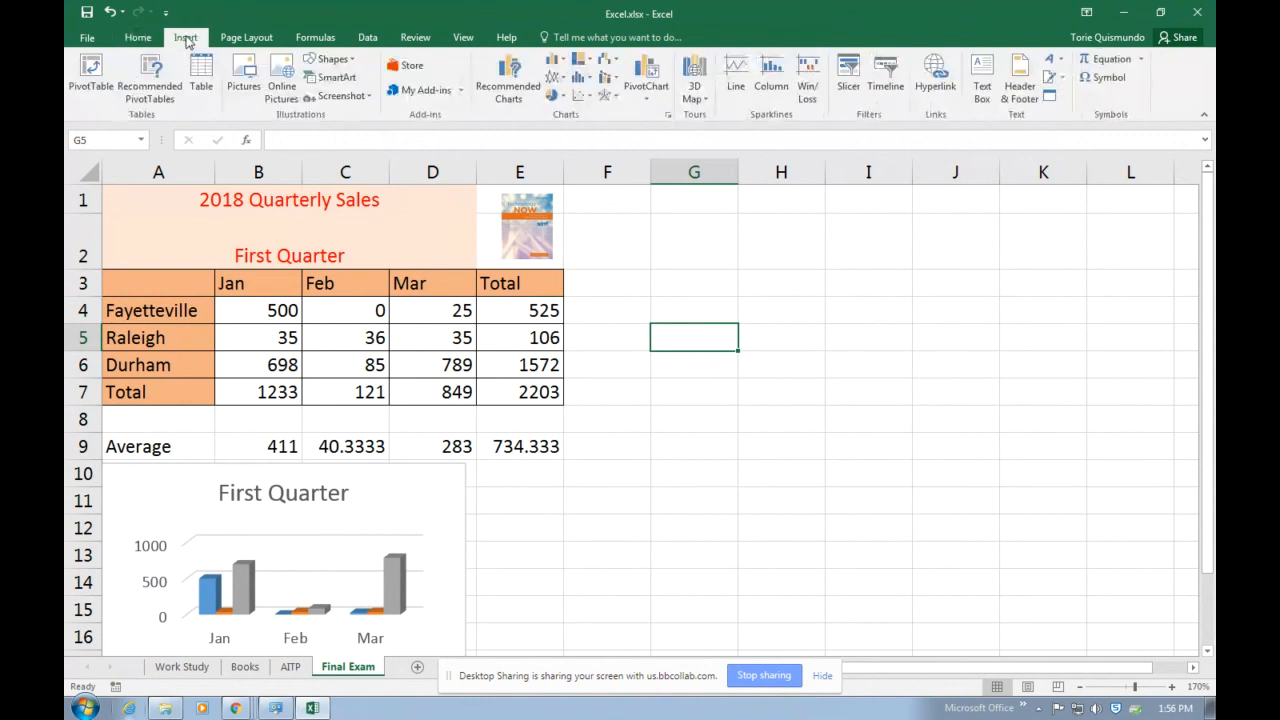
pyautogui.click(333, 60)
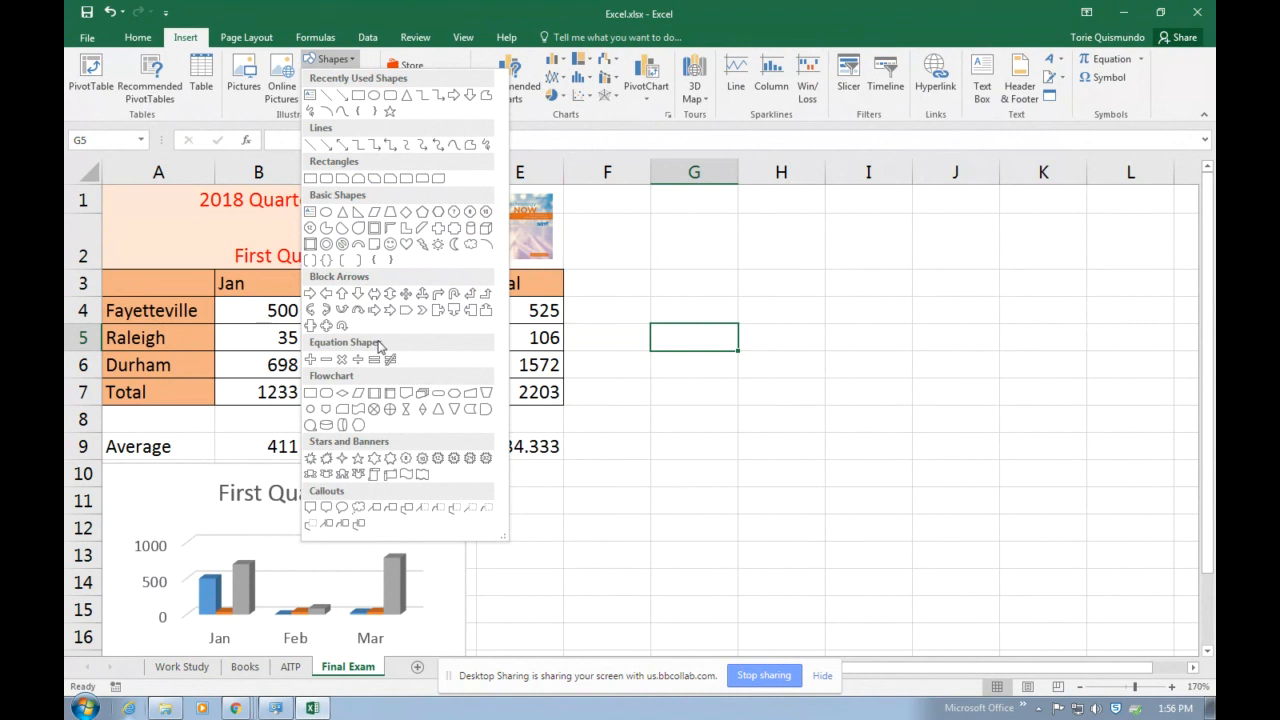
pyautogui.click(326, 294)
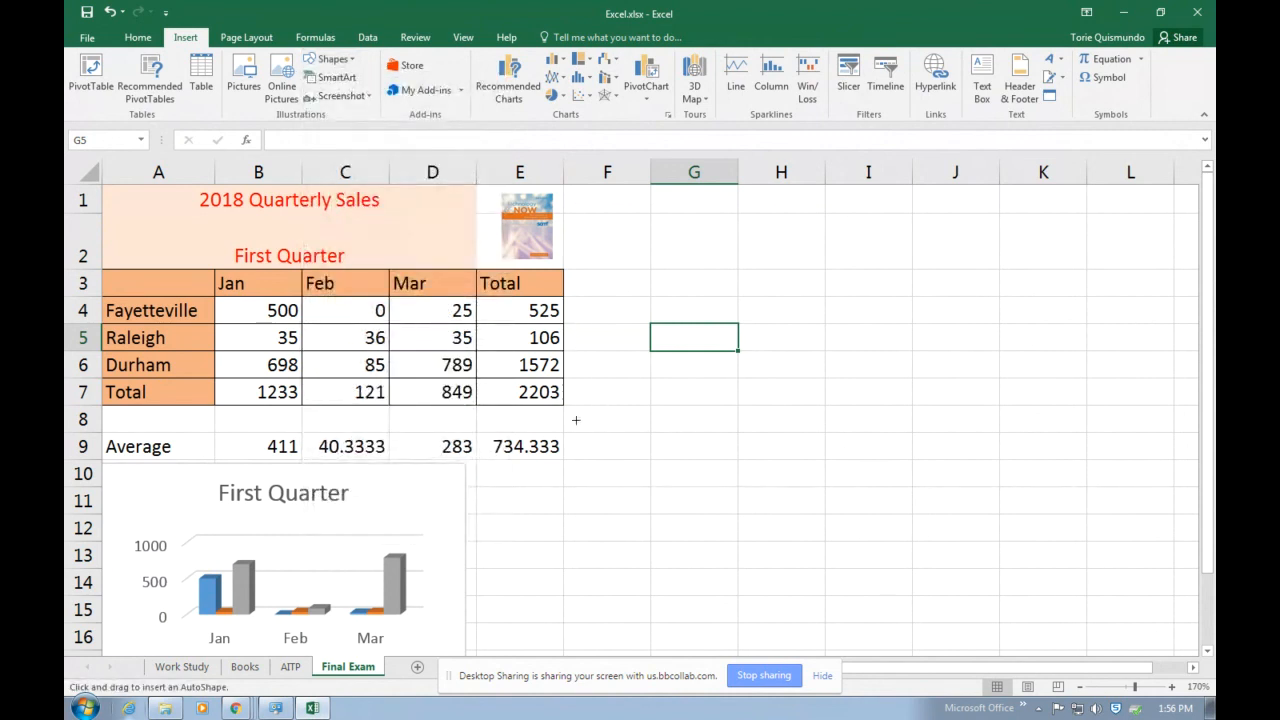
pyautogui.moveTo(576, 417); pyautogui.dragTo(747, 476)
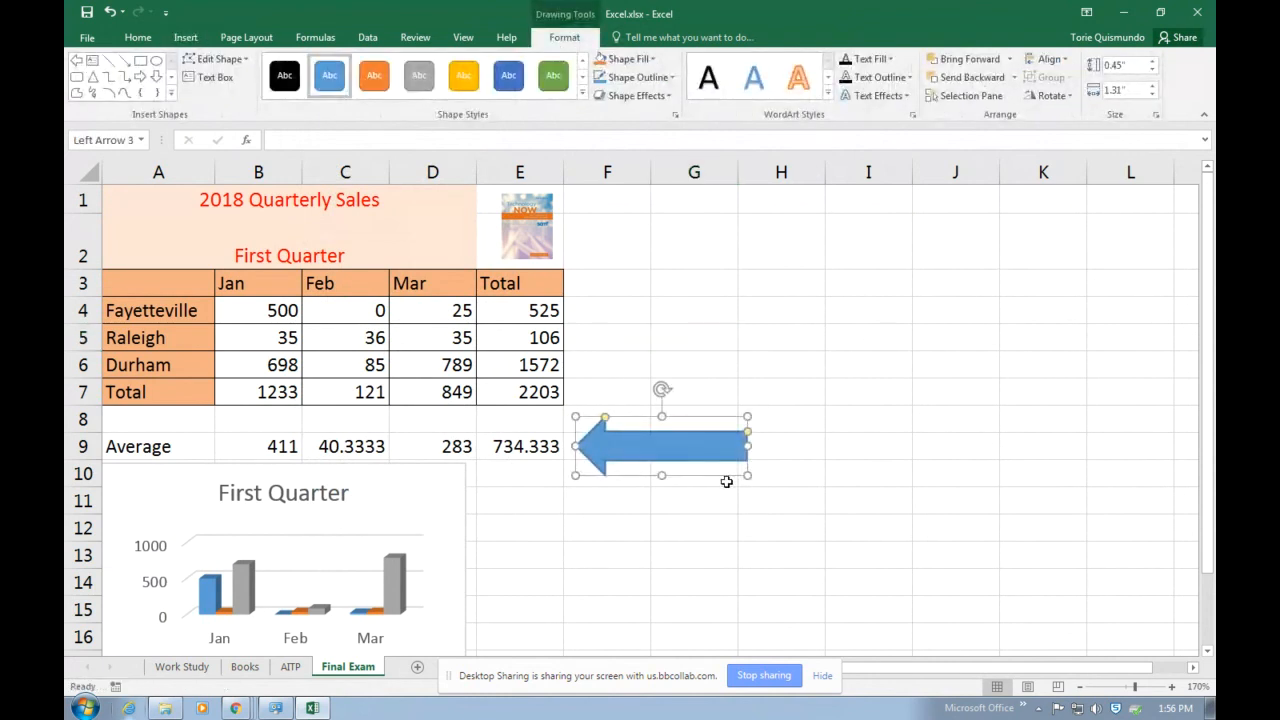
pyautogui.write('Wc')
# Narrow the Wow arrow to about 0.78" wide and apply the solid orange shape style to it.
pyautogui.moveTo(747, 444); pyautogui.dragTo(678, 445)
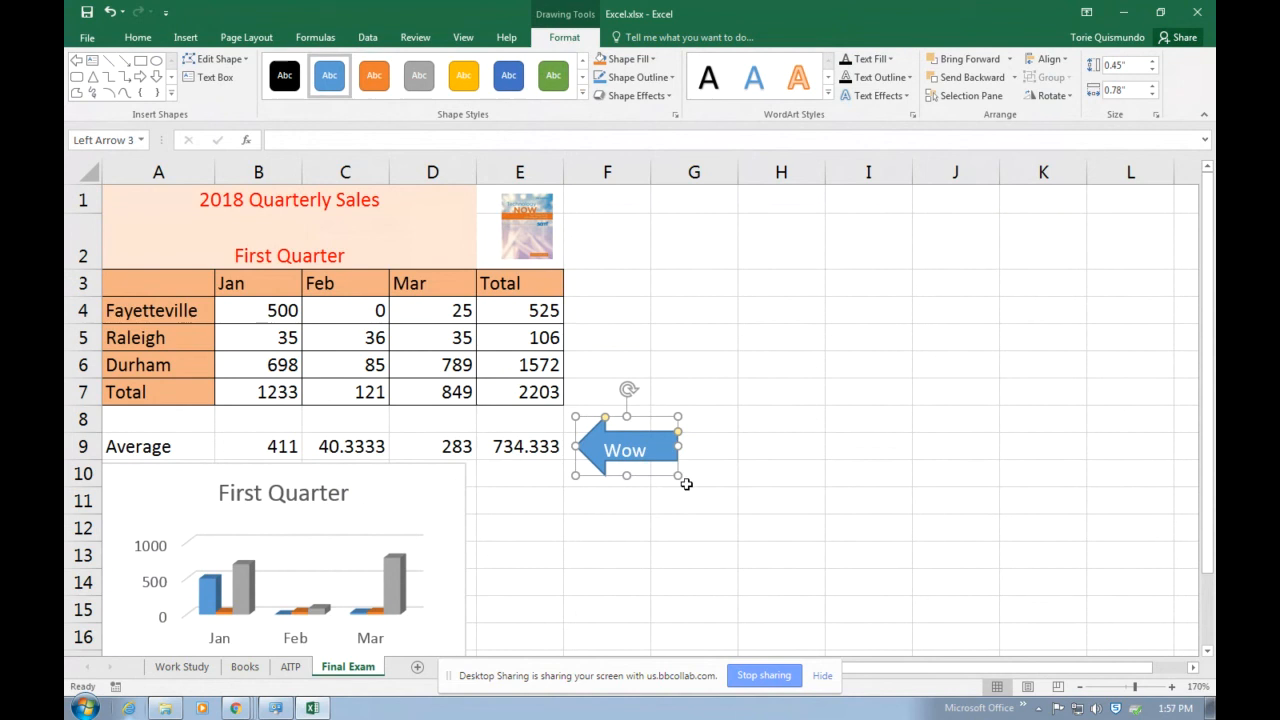
pyautogui.click(697, 528)
pyautogui.click(660, 474)
pyautogui.click(463, 75)
pyautogui.click(375, 77)
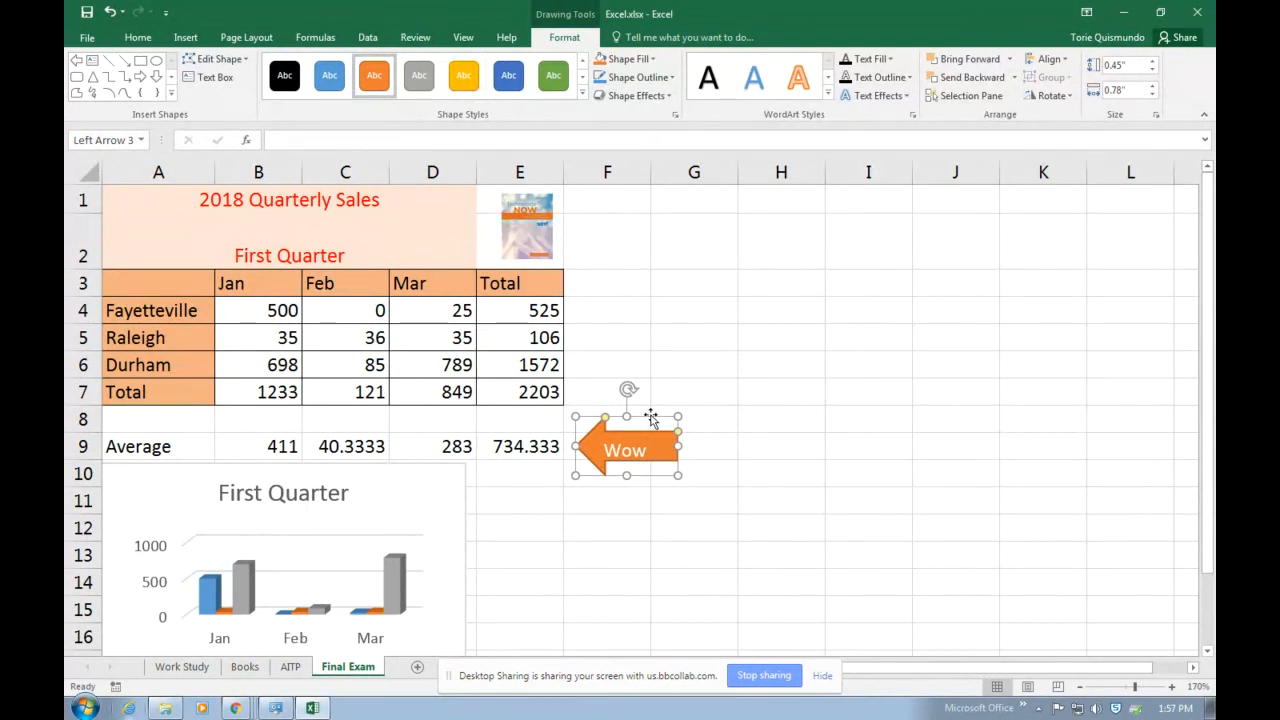
pyautogui.click(940, 337)
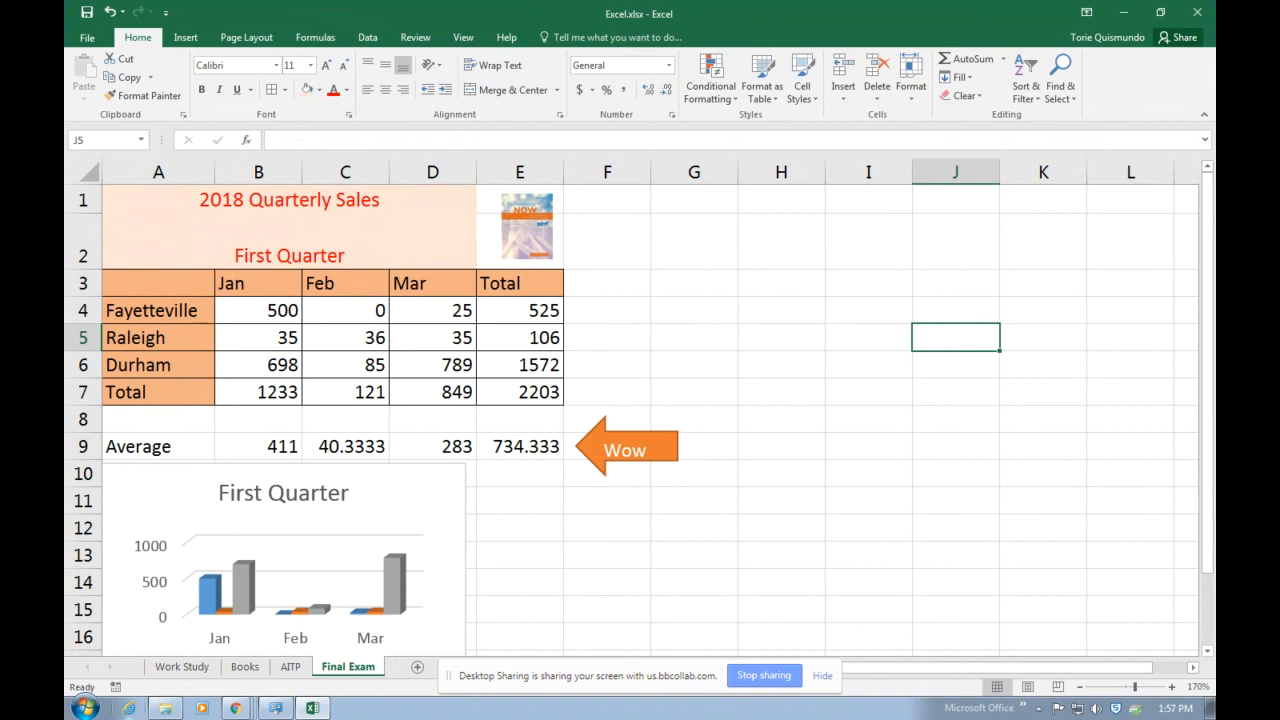
pyautogui.click(764, 675)
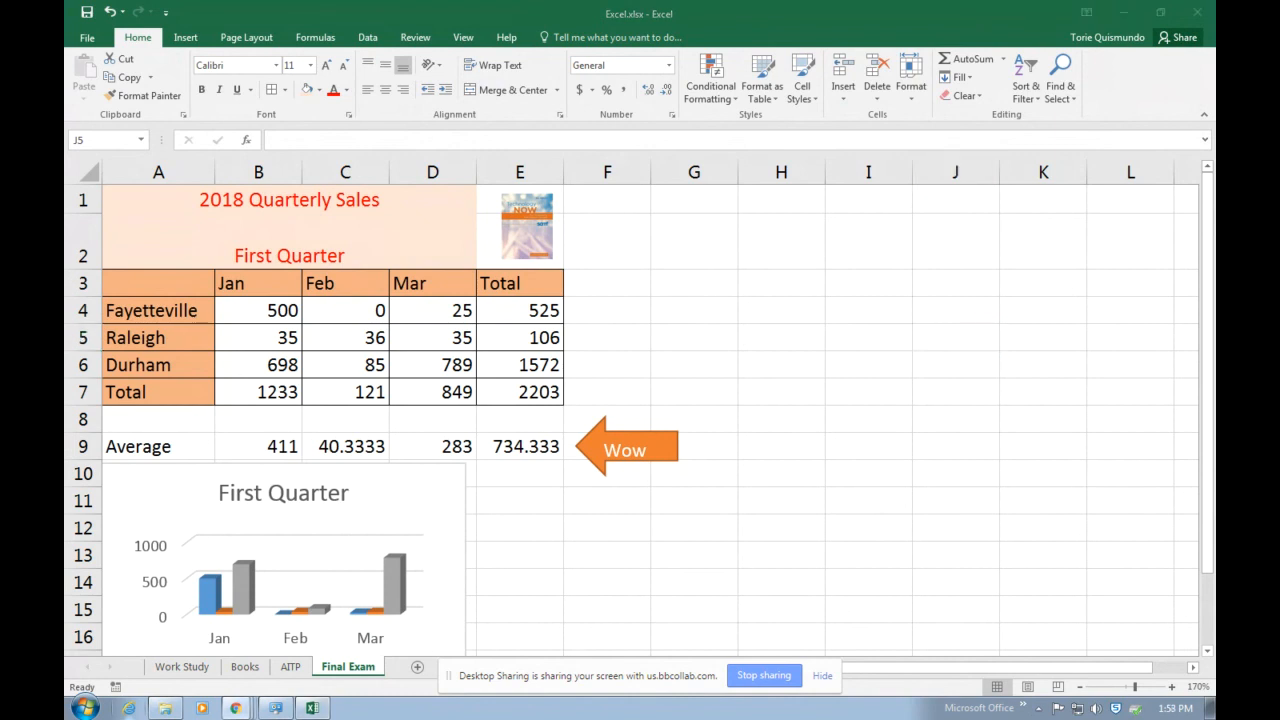